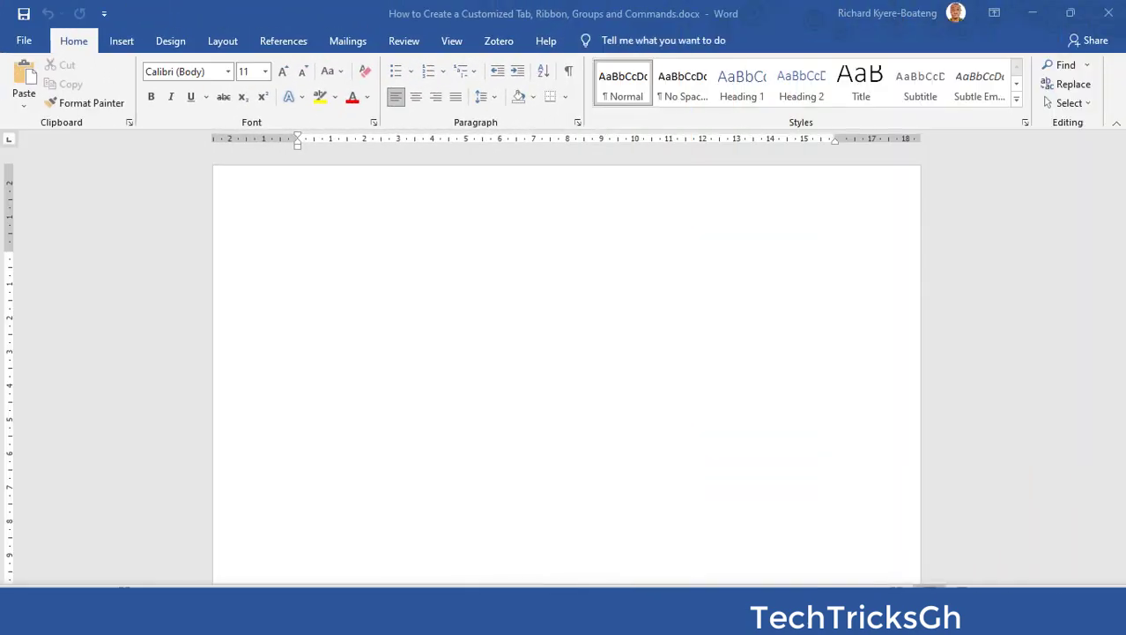
# Open the File backstage view from the blank document.
pyautogui.click(29, 42)
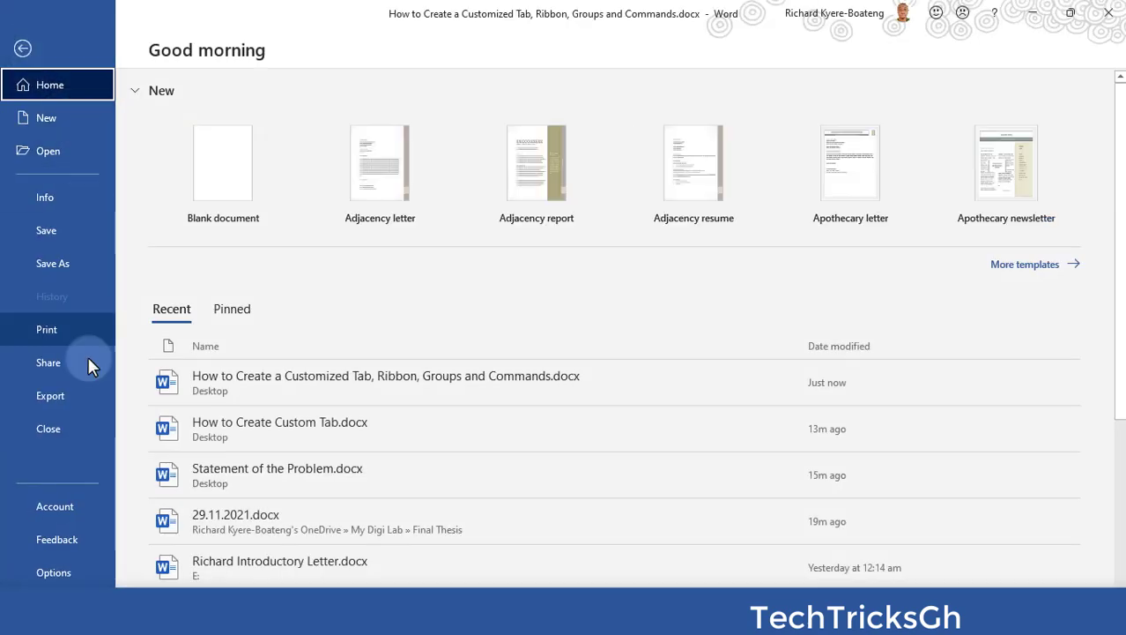
# In Word Options' Customize Ribbon page, set Choose commands from to All Commands.
pyautogui.click(48, 574)
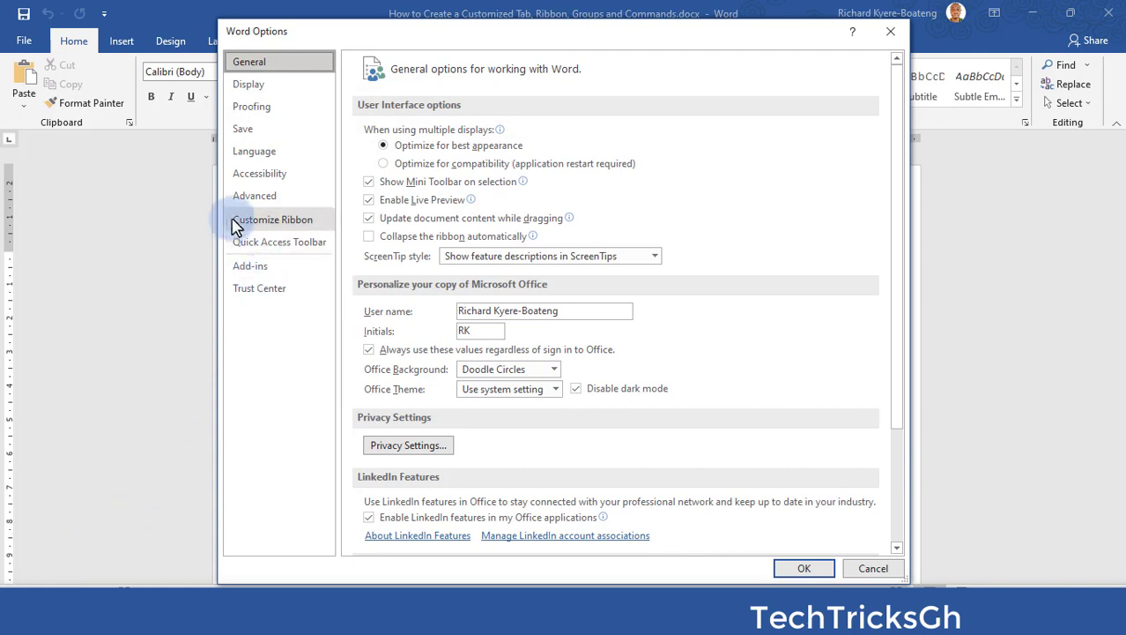
pyautogui.click(281, 220)
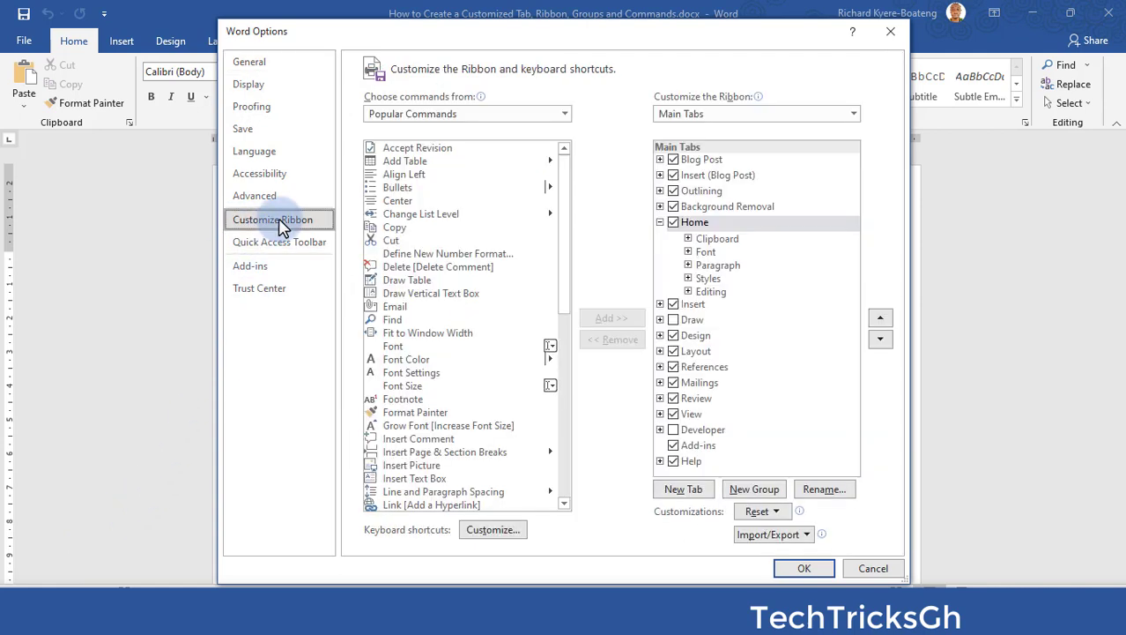
pyautogui.click(564, 115)
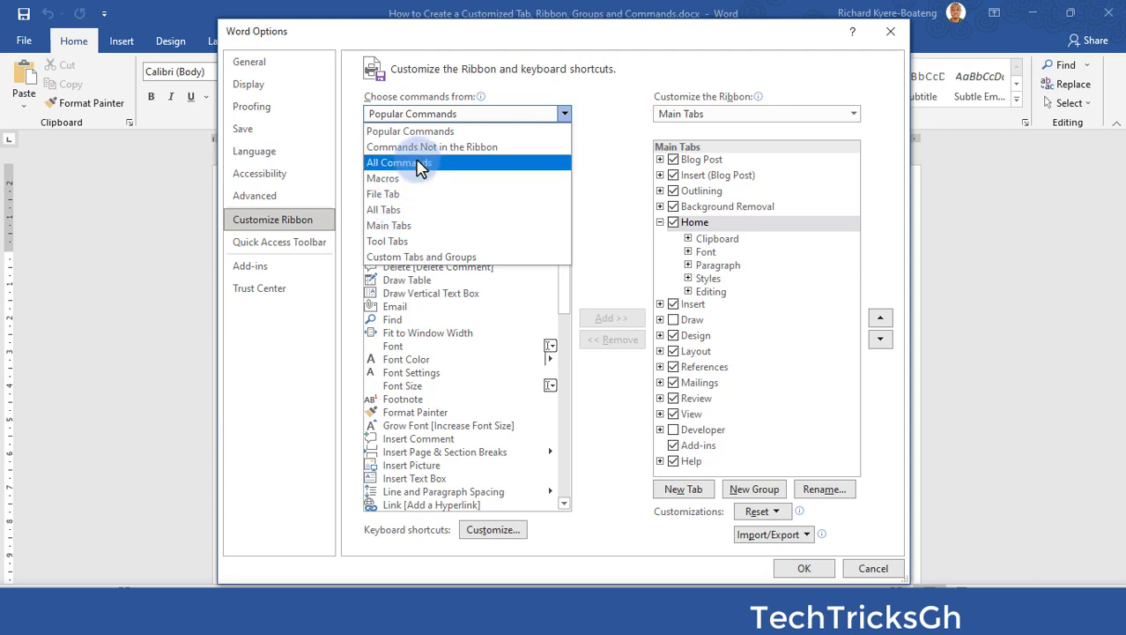
pyautogui.click(398, 162)
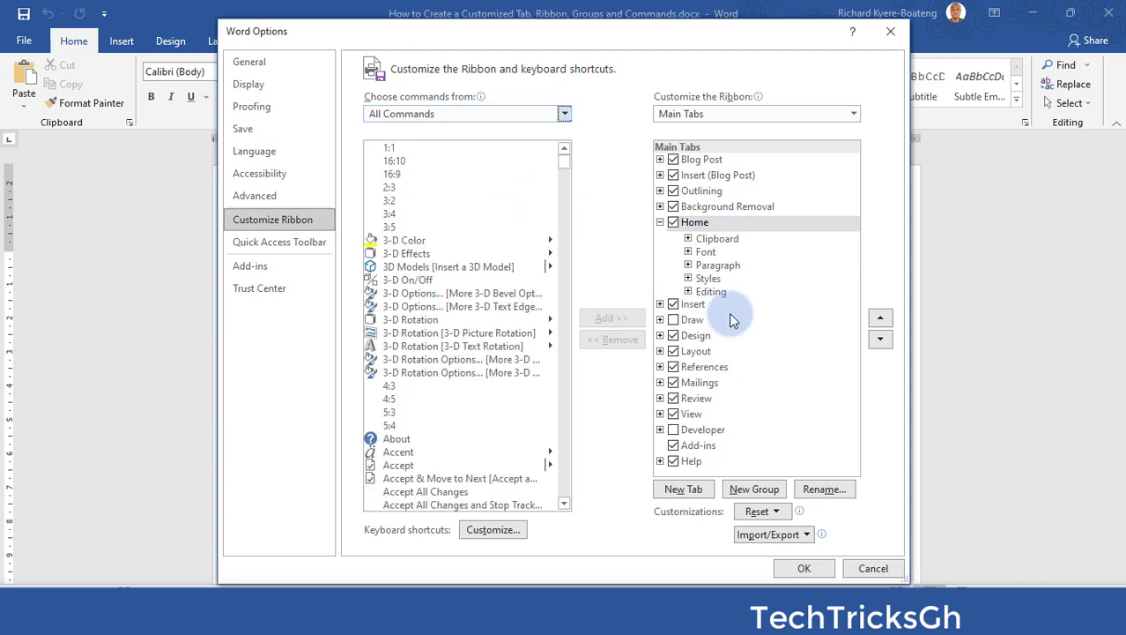
# Add a new ribbon tab and rename it 'Richie Pee Publications'.
pyautogui.click(684, 489)
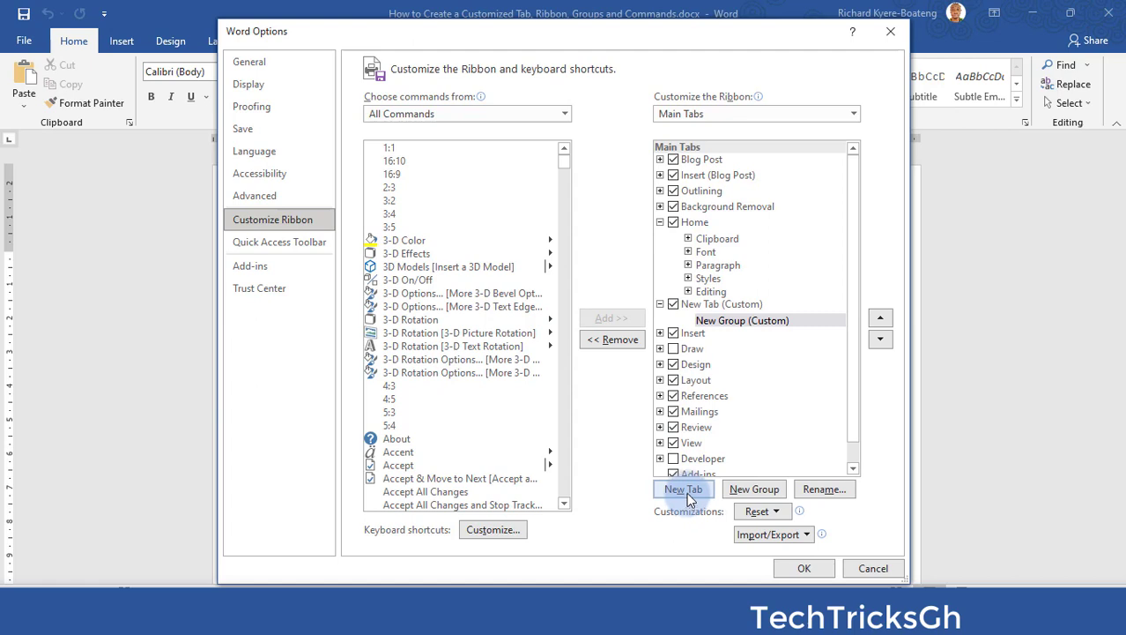
pyautogui.click(692, 307)
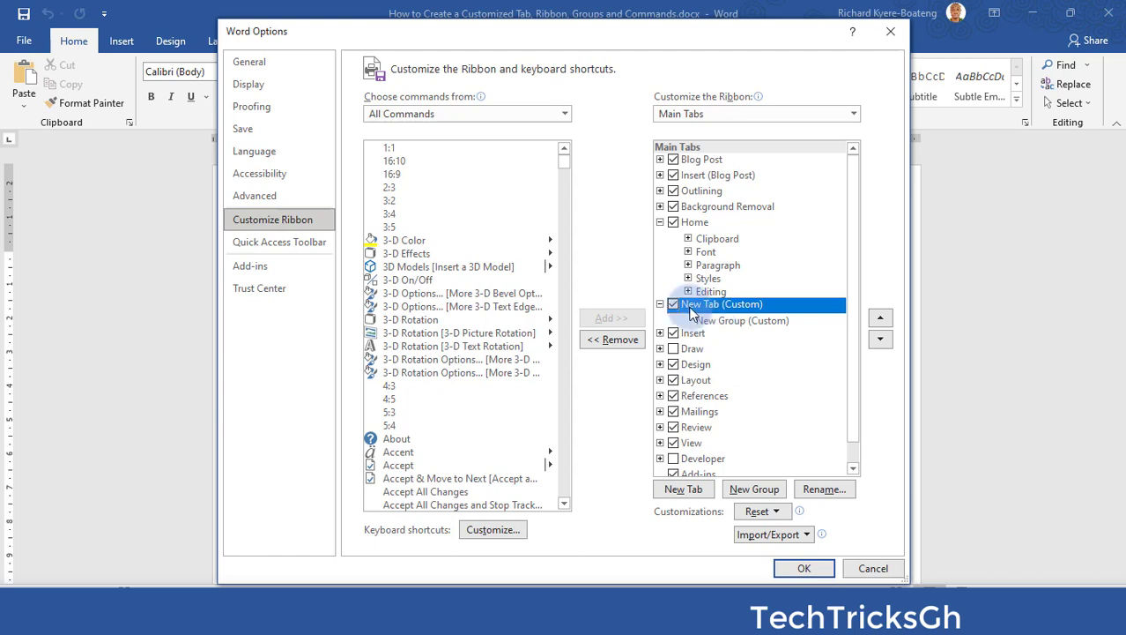
pyautogui.rightClick(691, 307)
pyautogui.click(735, 356)
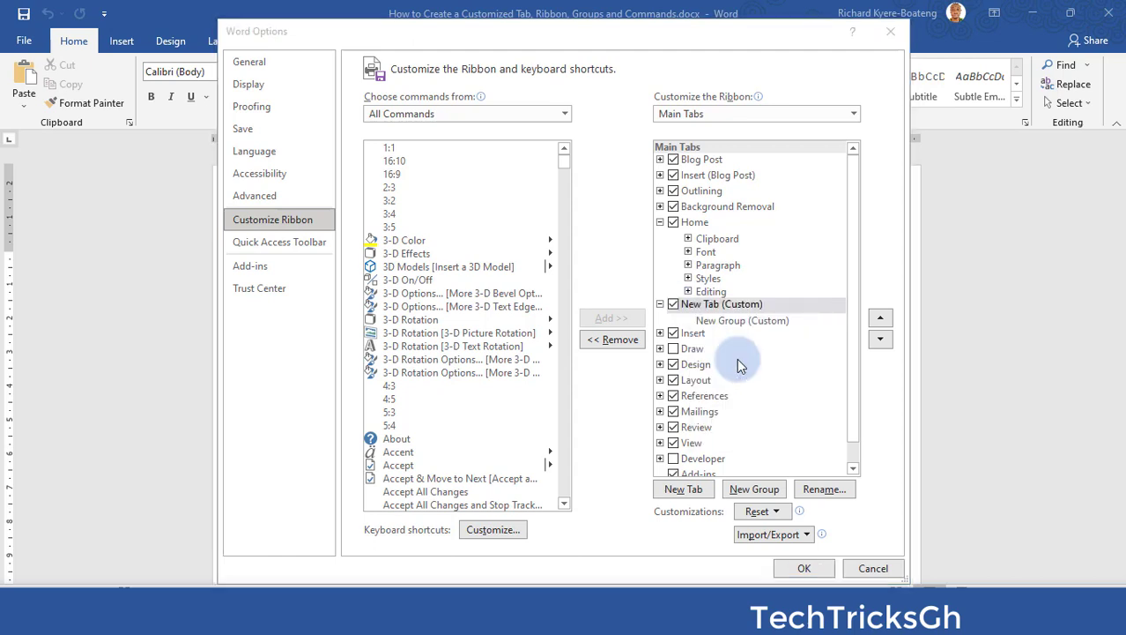
pyautogui.press('BackSpace')
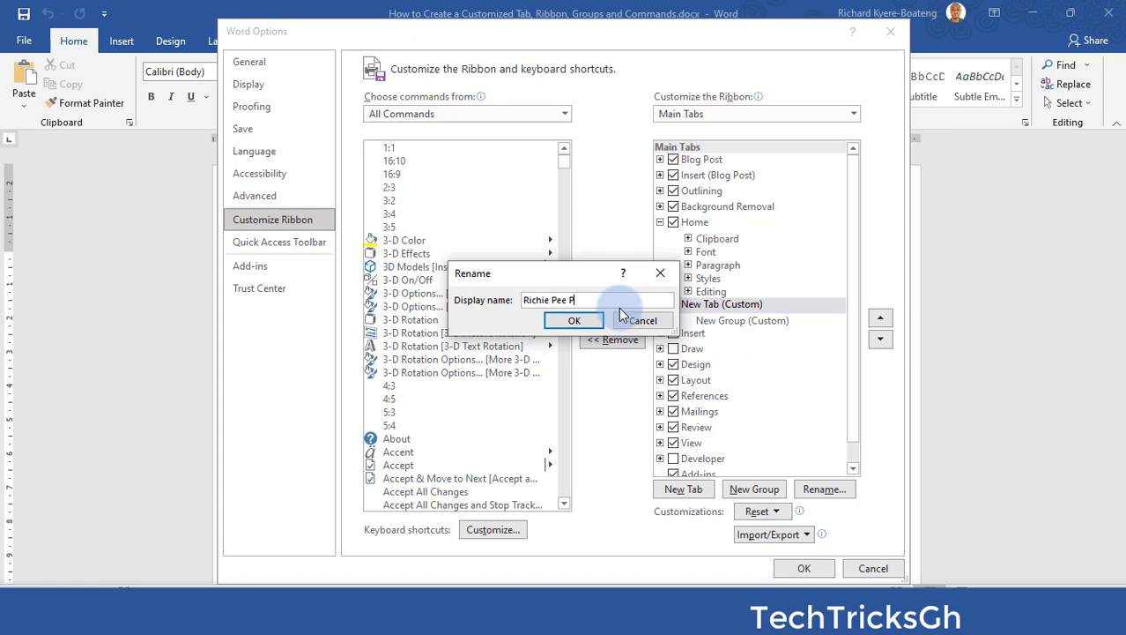
pyautogui.write('Richie Pee Publications')
pyautogui.click(573, 320)
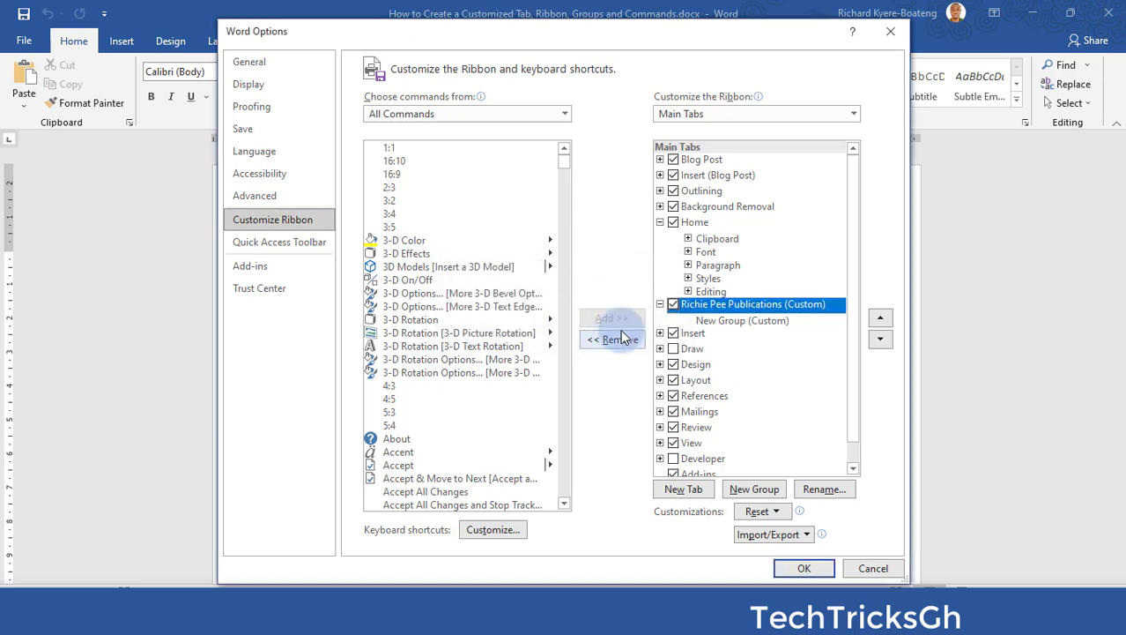
# Rename the tab's New Group (Custom) to 'Formatting Group'.
pyautogui.click(739, 321)
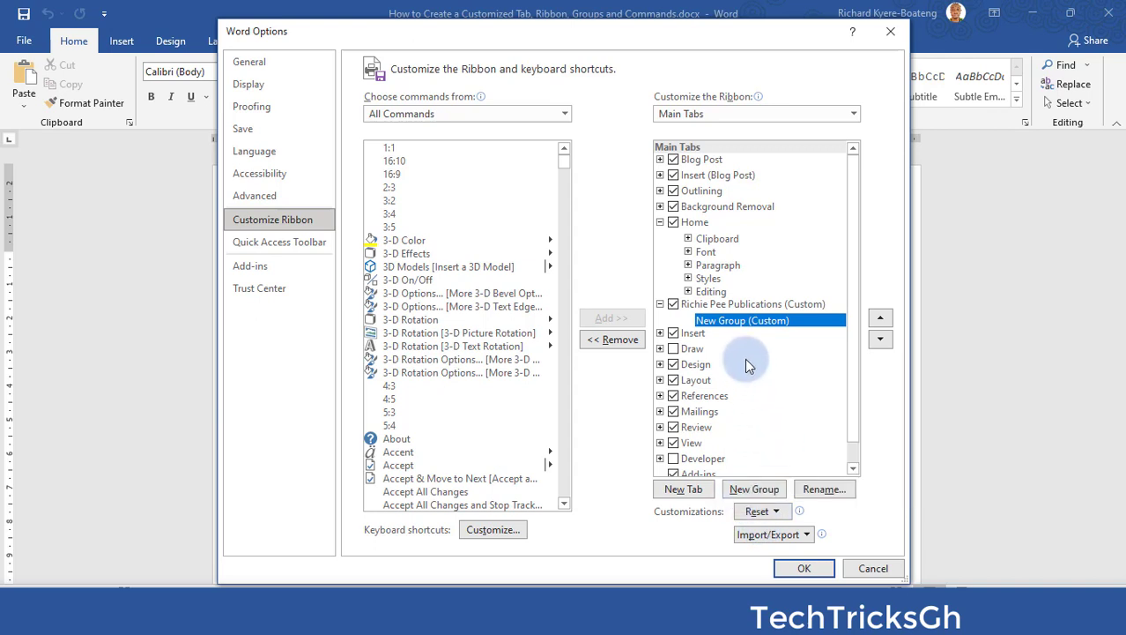
pyautogui.rightClick(735, 316)
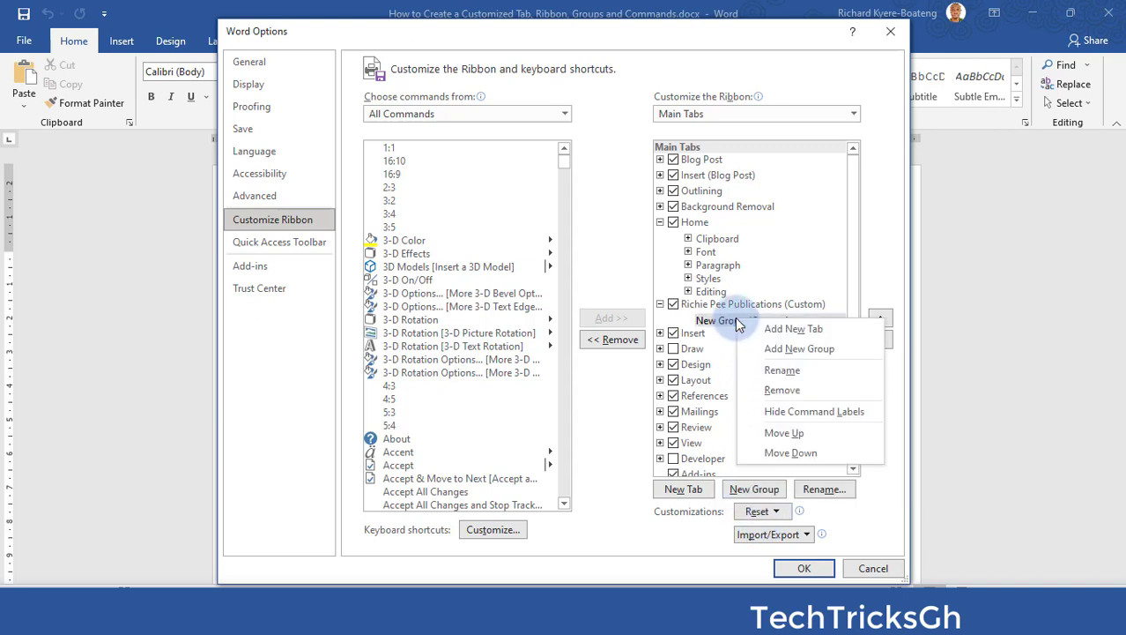
pyautogui.click(789, 371)
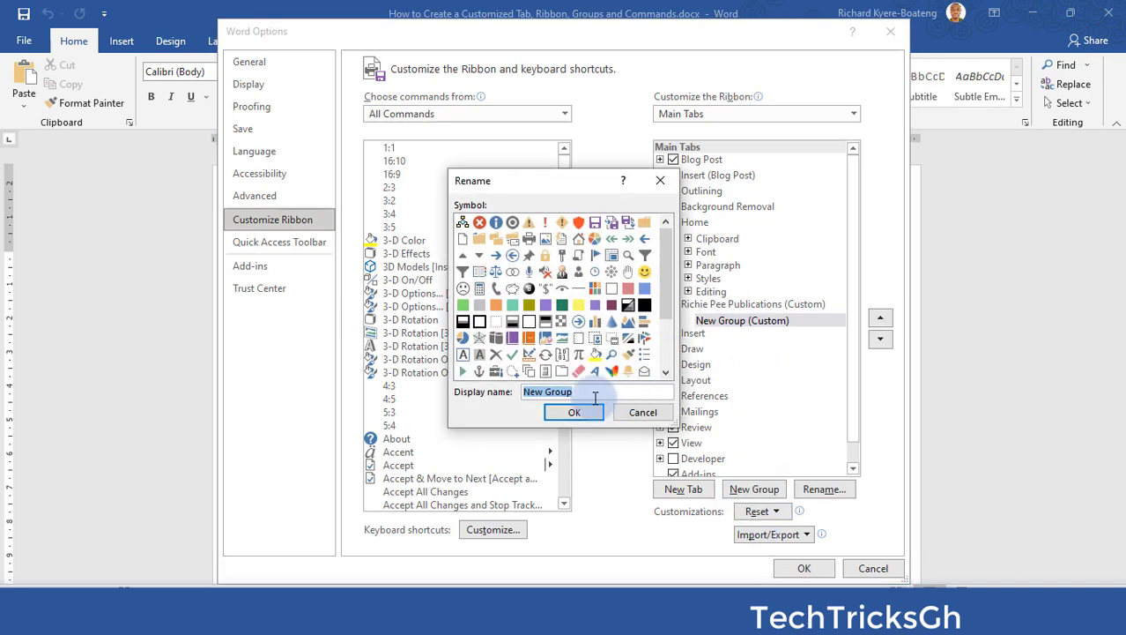
pyautogui.write('Formatting')
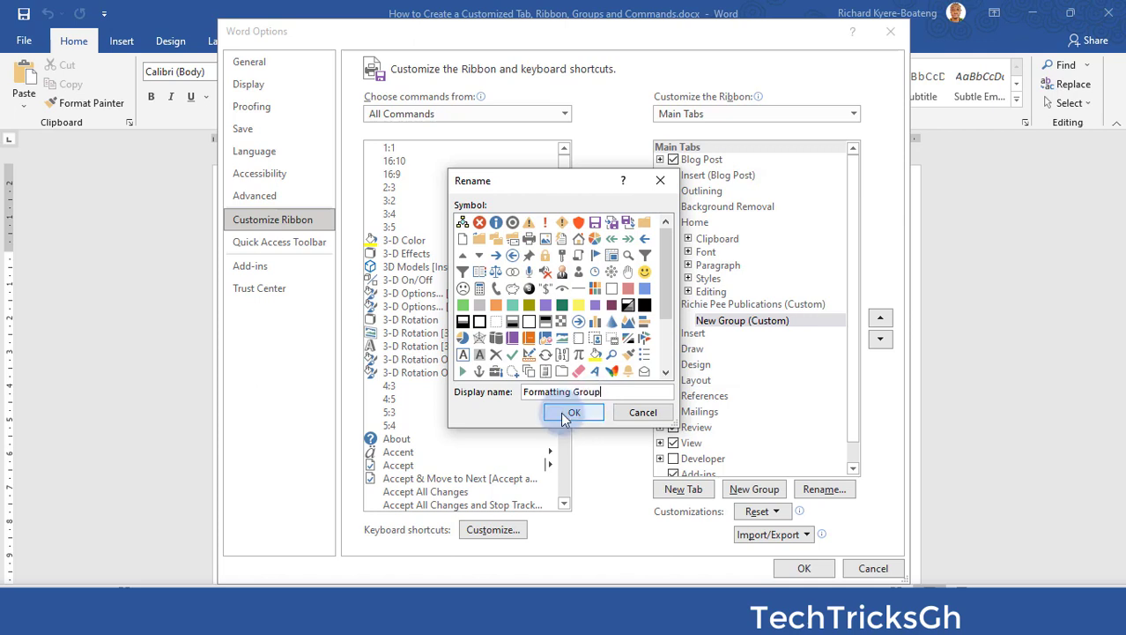
pyautogui.click(564, 415)
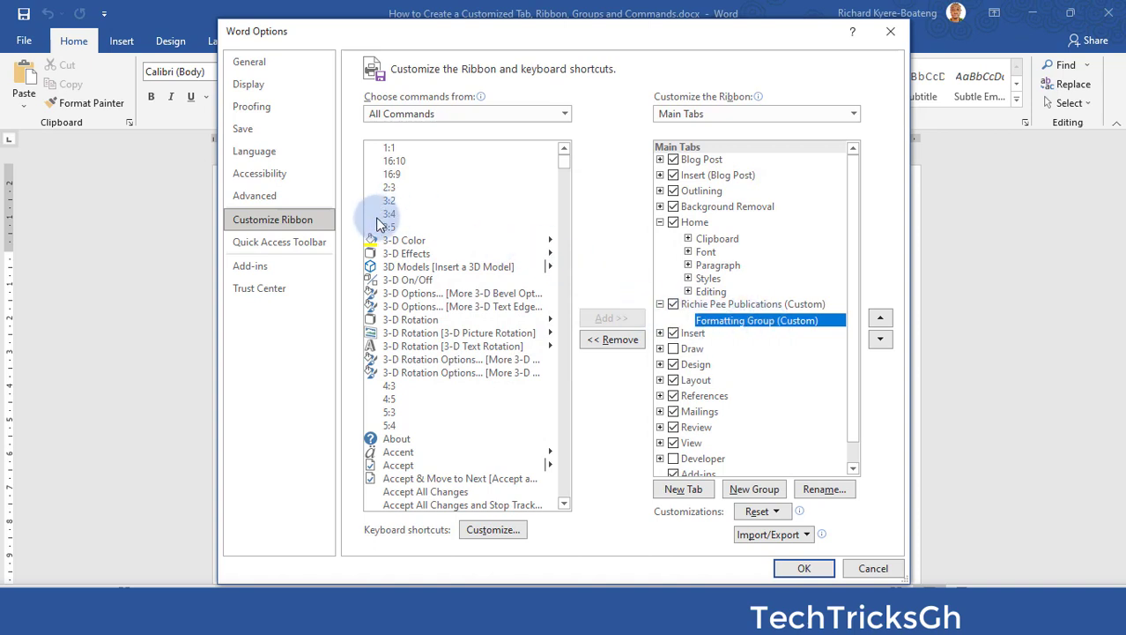
# Add Format Painter and Copy from All Commands to Formatting Group.
pyautogui.click(405, 255)
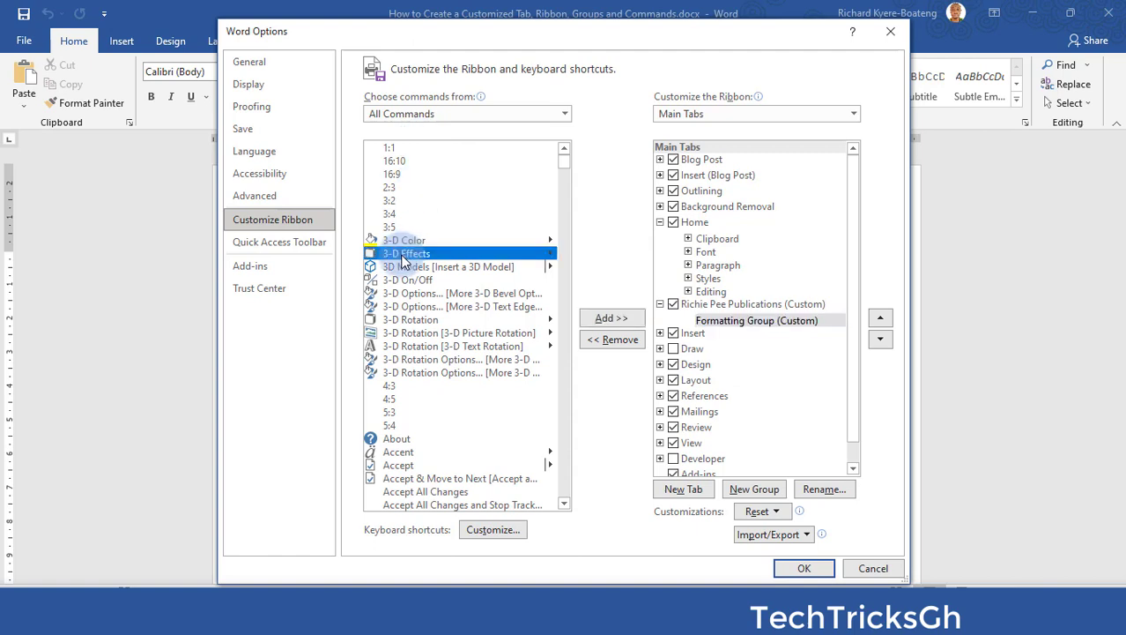
pyautogui.press('f')
pyautogui.press('Down')
pyautogui.press('Down')
pyautogui.press('Down')
pyautogui.press('Down')
pyautogui.press('Down')
pyautogui.press('Down')
pyautogui.press('Down')
pyautogui.press('Down')
pyautogui.press('Down')
pyautogui.press('Down')
pyautogui.press('Down')
pyautogui.press('Down')
pyautogui.press('Down')
pyautogui.press('Down')
pyautogui.press('Down')
pyautogui.press('Down')
pyautogui.press('Down')
pyautogui.press('Down')
pyautogui.press('Down')
pyautogui.press('Down')
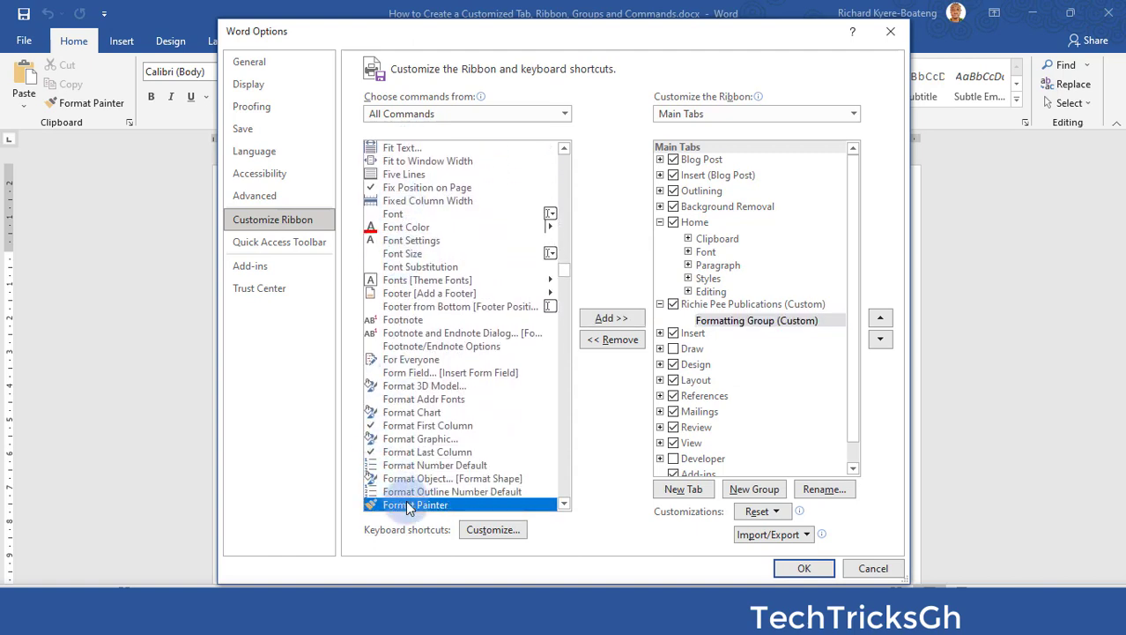
pyautogui.click(601, 316)
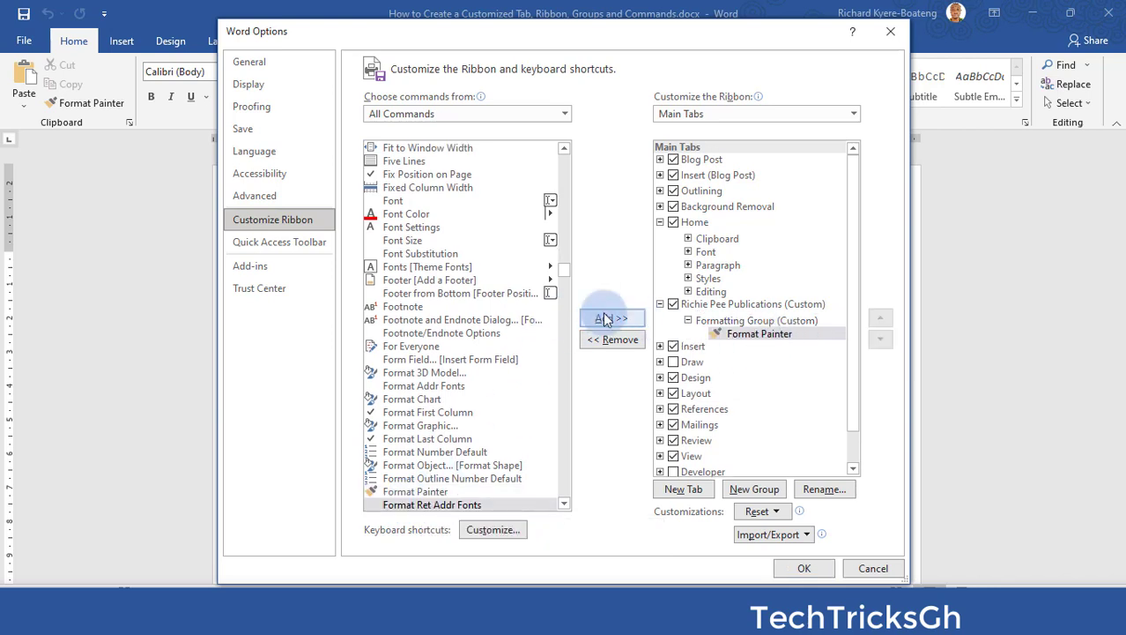
pyautogui.click(424, 402)
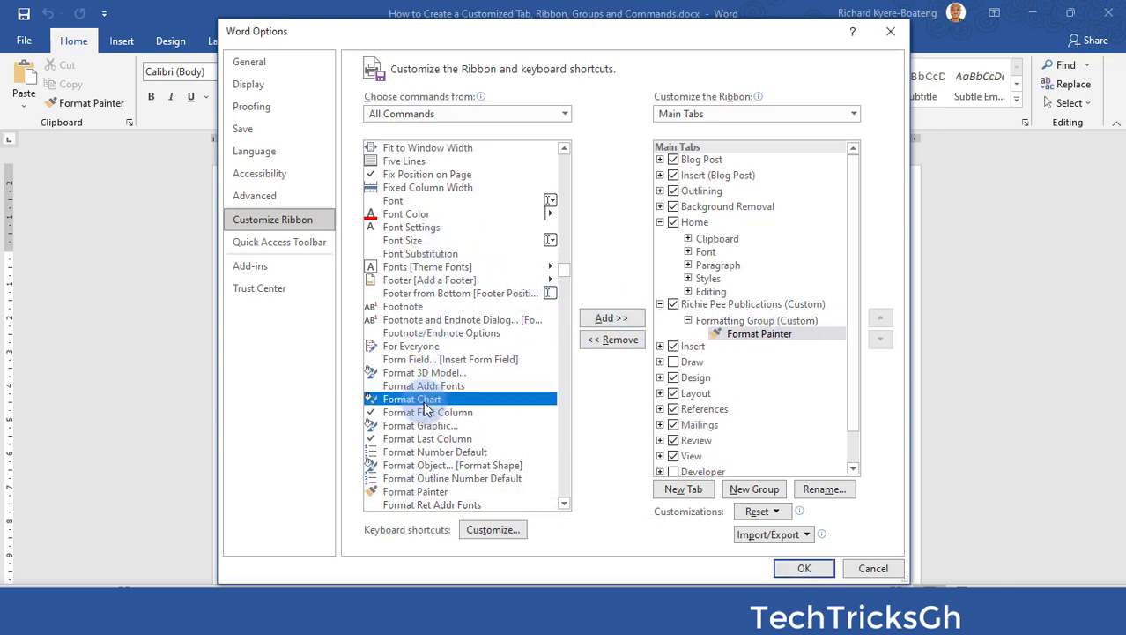
pyautogui.press('c')
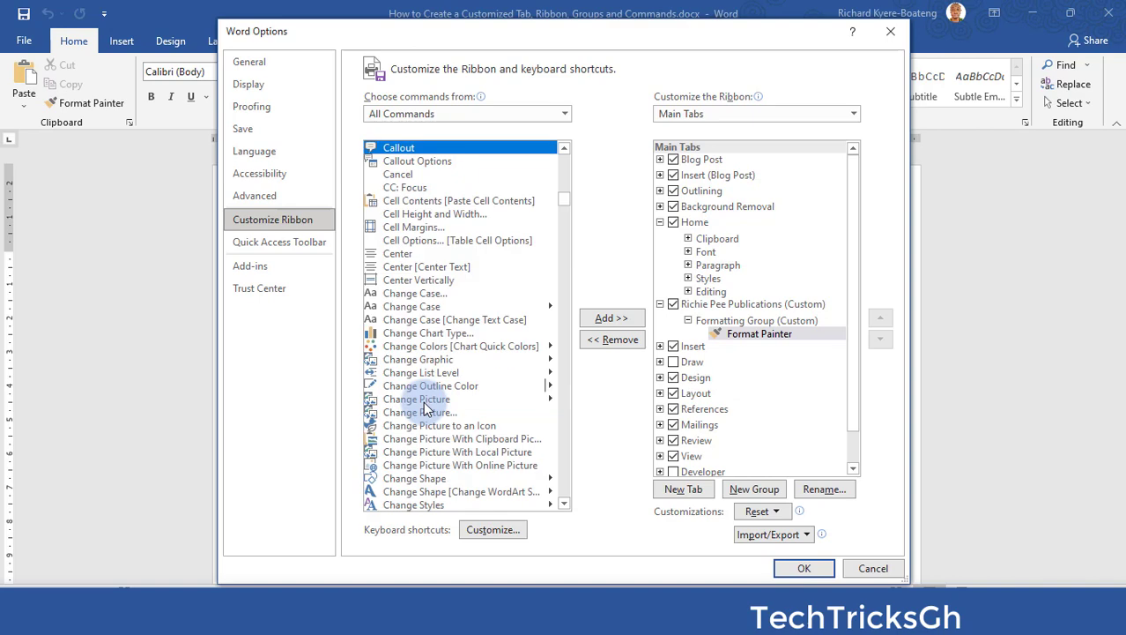
pyautogui.press('Down')
pyautogui.press('Down')
pyautogui.press('Down')
pyautogui.press('Down')
pyautogui.press('Down')
pyautogui.press('Down')
pyautogui.press('Down')
pyautogui.press('Down')
pyautogui.press('Down')
pyautogui.press('Down')
pyautogui.press('Down')
pyautogui.press('Down')
pyautogui.press('Down')
pyautogui.press('Down')
pyautogui.press('Down')
pyautogui.press('Down')
pyautogui.press('Down')
pyautogui.press('Down')
pyautogui.press('Down')
pyautogui.press('Down')
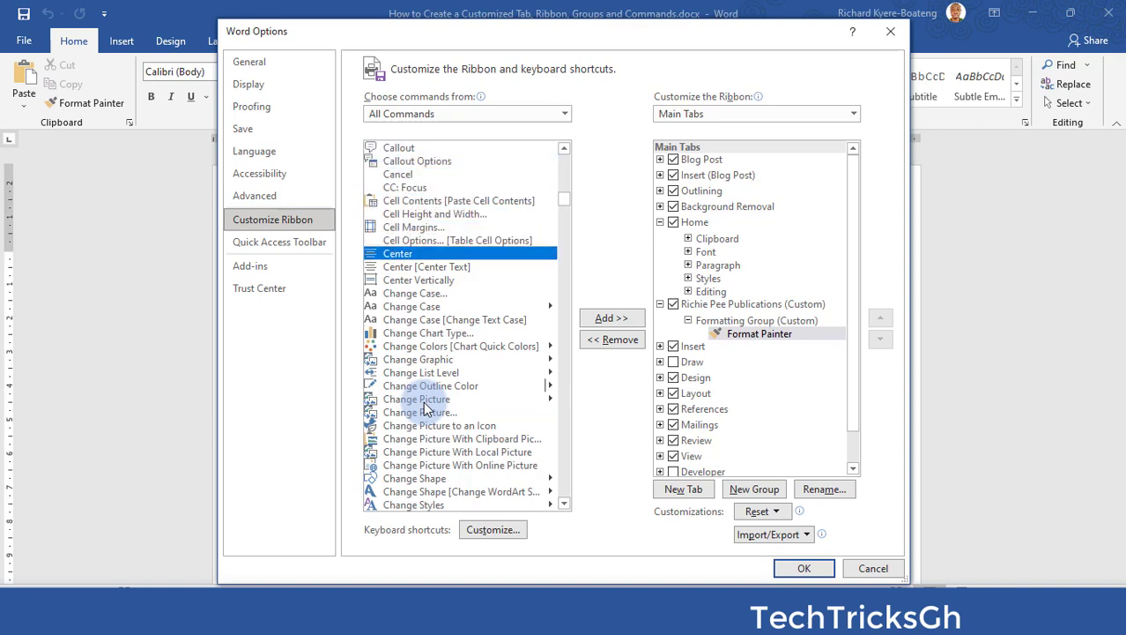
pyautogui.press('Down')
pyautogui.press('Down')
pyautogui.press('Down')
pyautogui.press('Down')
pyautogui.press('Down')
pyautogui.press('Down')
pyautogui.press('Down')
pyautogui.press('Down')
pyautogui.press('Down')
pyautogui.press('Down')
pyautogui.press('Down')
pyautogui.press('Down')
pyautogui.press('Down')
pyautogui.press('Down')
pyautogui.press('Down')
pyautogui.press('Down')
pyautogui.press('Down')
pyautogui.press('Down')
pyautogui.press('Down')
pyautogui.press('Down')
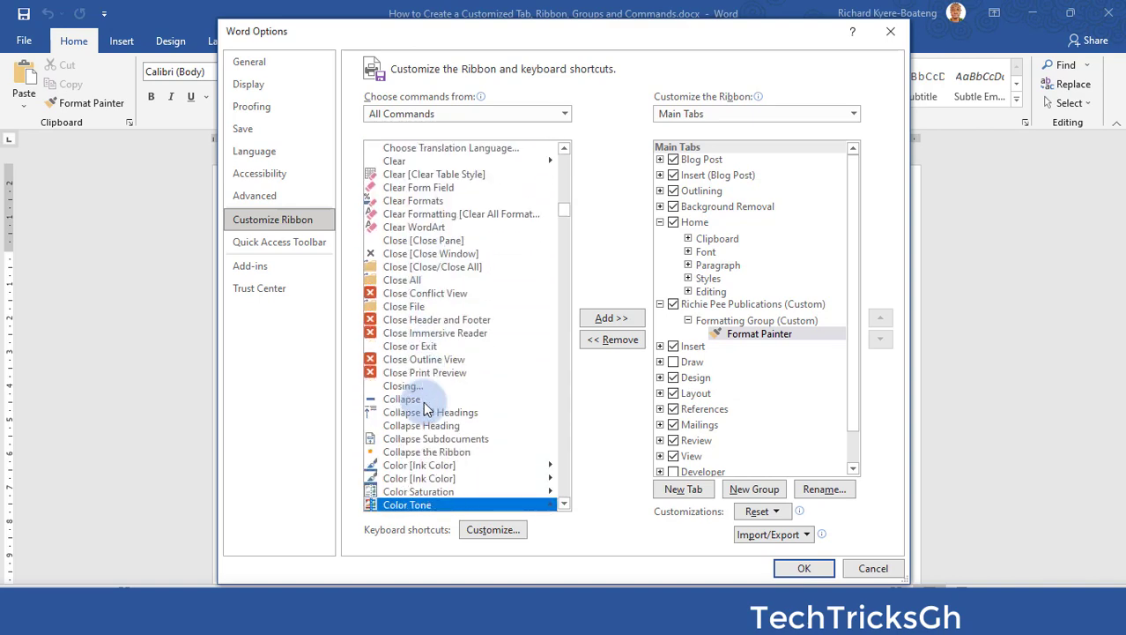
pyautogui.press('Down')
pyautogui.press('Down')
pyautogui.press('Down')
pyautogui.press('Down')
pyautogui.press('Down')
pyautogui.press('Down')
pyautogui.press('Down')
pyautogui.press('Down')
pyautogui.press('Down')
pyautogui.press('Down')
pyautogui.press('Down')
pyautogui.press('Down')
pyautogui.press('Down')
pyautogui.press('Down')
pyautogui.press('Down')
pyautogui.press('Down')
pyautogui.press('Down')
pyautogui.press('Down')
pyautogui.press('Down')
pyautogui.press('Down')
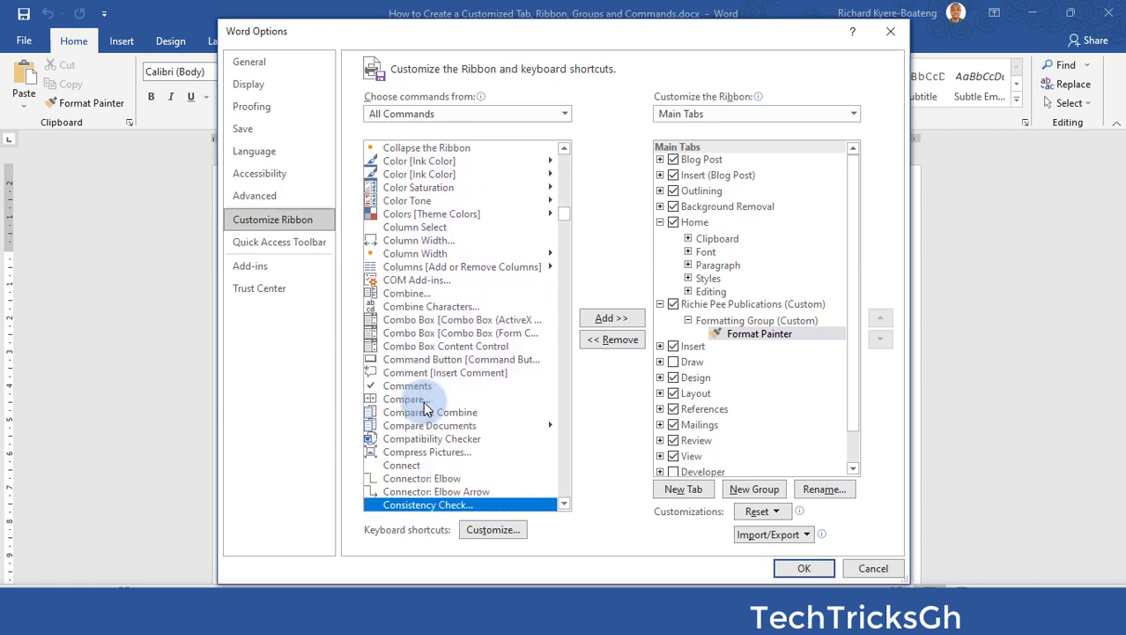
pyautogui.press('Down')
pyautogui.press('Down')
pyautogui.press('Down')
pyautogui.press('Down')
pyautogui.press('Down')
pyautogui.press('Down')
pyautogui.press('Down')
pyautogui.press('Down')
pyautogui.press('Down')
pyautogui.press('Down')
pyautogui.press('Down')
pyautogui.press('Down')
pyautogui.press('Down')
pyautogui.press('Down')
pyautogui.press('Down')
pyautogui.press('Down')
pyautogui.press('Down')
pyautogui.press('Down')
pyautogui.press('Down')
pyautogui.press('Down')
pyautogui.press('Up')
pyautogui.press('Up')
pyautogui.press('Up')
pyautogui.press('Up')
pyautogui.press('Up')
pyautogui.press('Up')
pyautogui.press('Up')
pyautogui.press('Up')
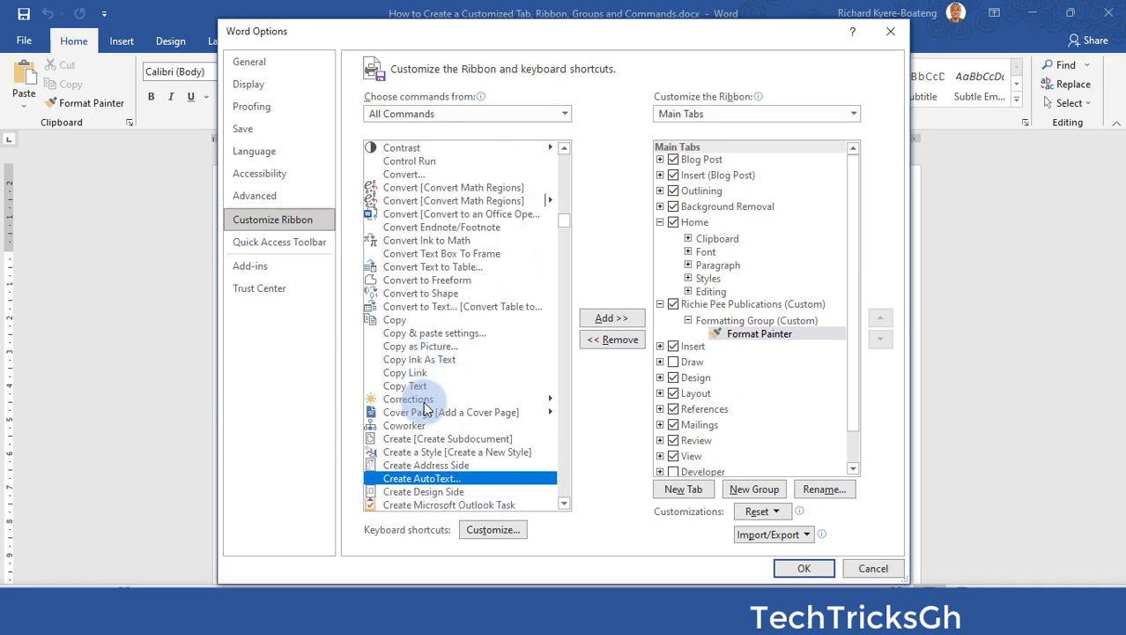
pyautogui.press('Up')
pyautogui.press('Up')
pyautogui.press('Up')
pyautogui.press('Up')
pyautogui.press('Up')
pyautogui.press('Up')
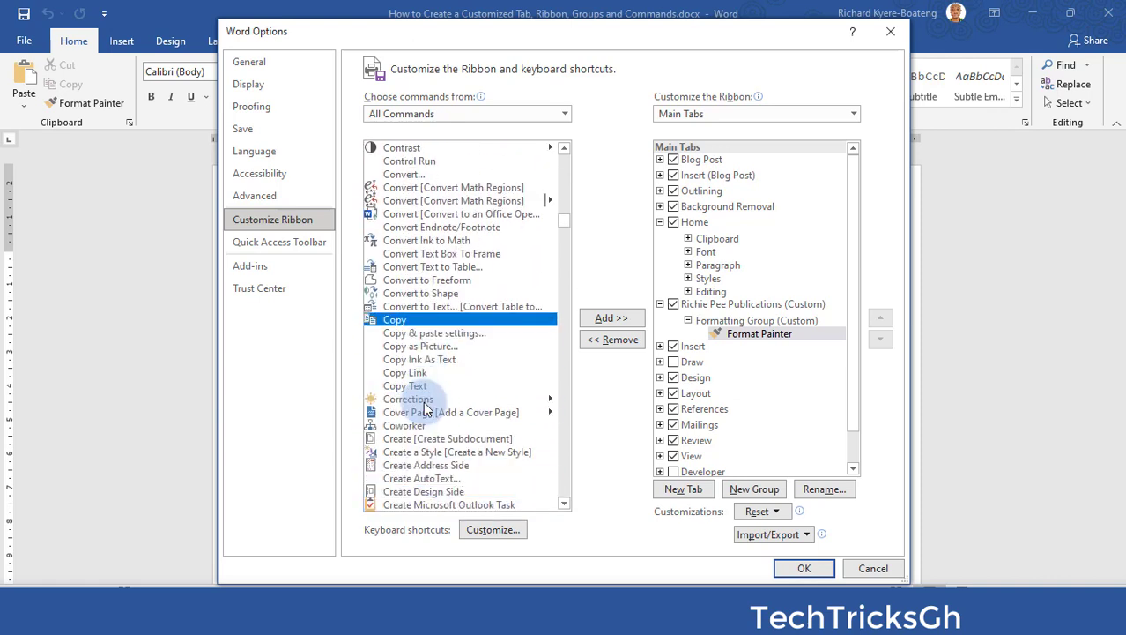
pyautogui.click(612, 318)
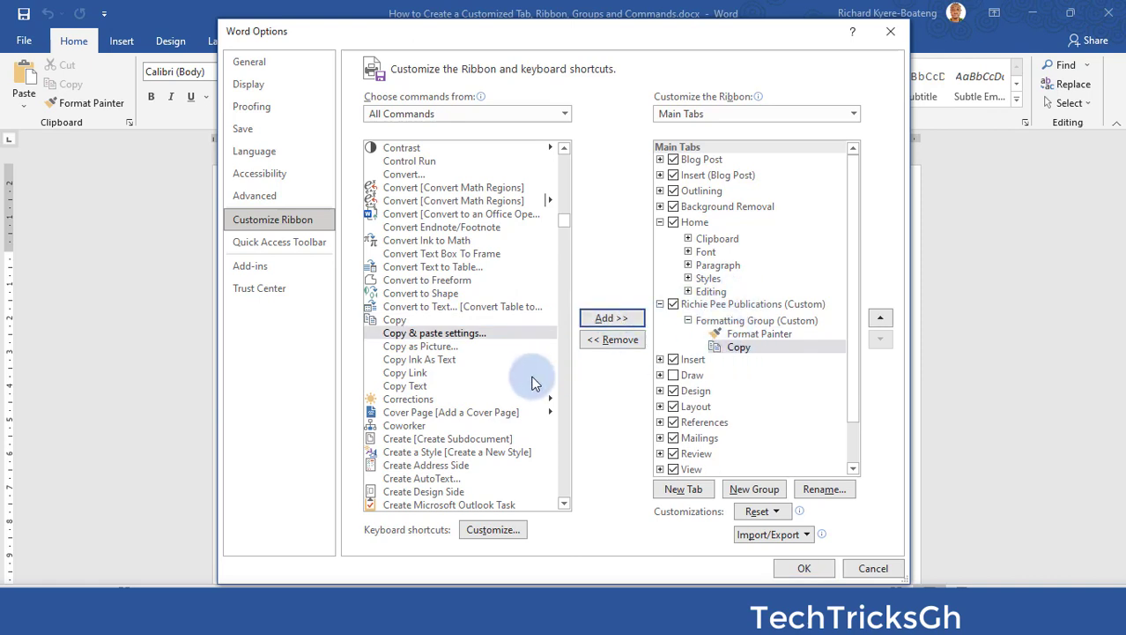
# Add the Paste command to Formatting Group after Copy.
pyautogui.click(432, 335)
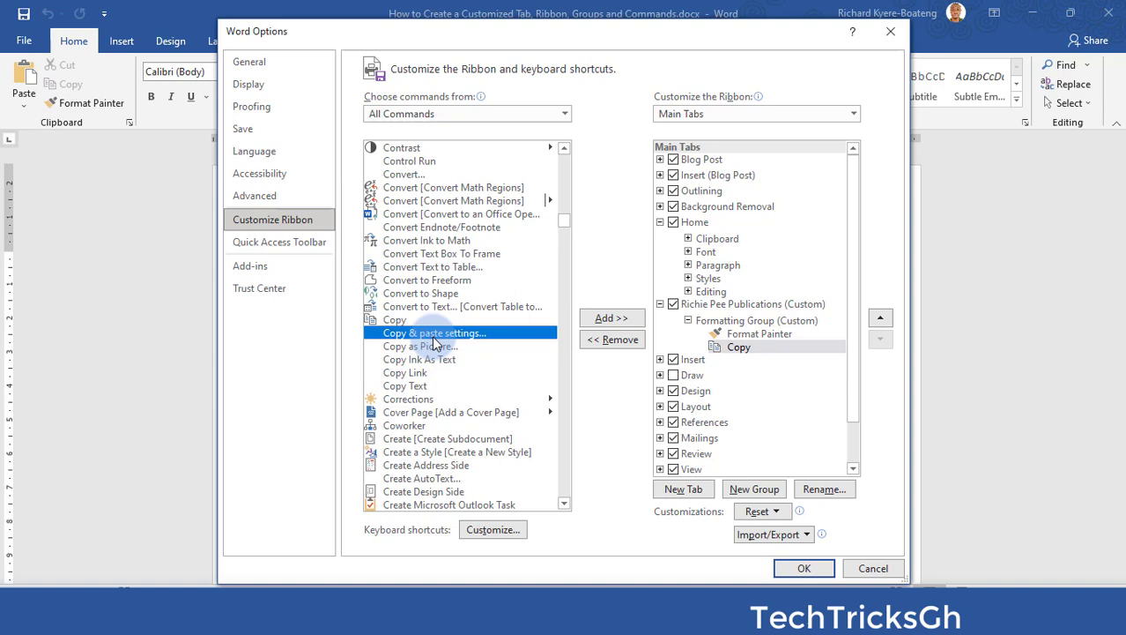
pyautogui.press('p')
pyautogui.press('Down')
pyautogui.press('Down')
pyautogui.press('Down')
pyautogui.press('Down')
pyautogui.press('Down')
pyautogui.press('Down')
pyautogui.press('Down')
pyautogui.press('Down')
pyautogui.press('Down')
pyautogui.press('Down')
pyautogui.press('Down')
pyautogui.press('Down')
pyautogui.press('Down')
pyautogui.press('Down')
pyautogui.press('Down')
pyautogui.press('Down')
pyautogui.press('Down')
pyautogui.press('Down')
pyautogui.press('Down')
pyautogui.press('Down')
pyautogui.press('Down')
pyautogui.press('Down')
pyautogui.press('Down')
pyautogui.press('Down')
pyautogui.press('Down')
pyautogui.press('Down')
pyautogui.press('Down')
pyautogui.press('Down')
pyautogui.press('Down')
pyautogui.press('Down')
pyautogui.press('Down')
pyautogui.press('Down')
pyautogui.press('Down')
pyautogui.press('Down')
pyautogui.press('Down')
pyautogui.press('Down')
pyautogui.press('Down')
pyautogui.press('Down')
pyautogui.press('Down')
pyautogui.press('Down')
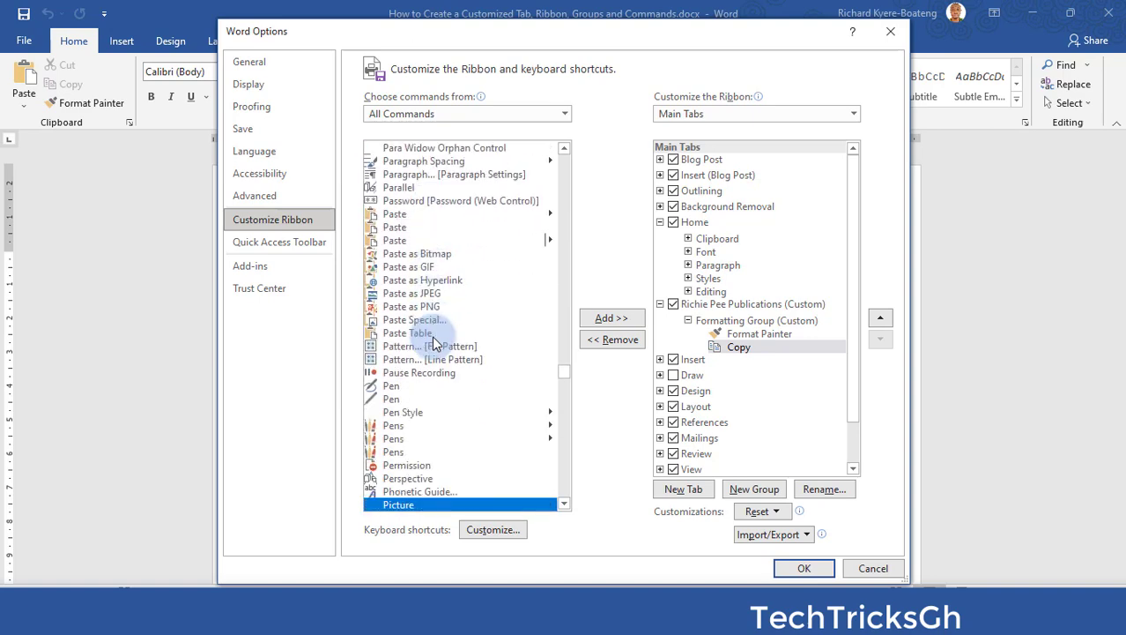
pyautogui.press('Up')
pyautogui.press('Up')
pyautogui.press('Up')
pyautogui.press('Up')
pyautogui.press('Up')
pyautogui.press('Up')
pyautogui.press('Up')
pyautogui.press('Up')
pyautogui.press('Up')
pyautogui.press('Up')
pyautogui.press('Up')
pyautogui.press('Up')
pyautogui.press('Up')
pyautogui.press('Up')
pyautogui.press('Up')
pyautogui.press('Up')
pyautogui.press('Up')
pyautogui.press('Up')
pyautogui.press('Up')
pyautogui.press('Up')
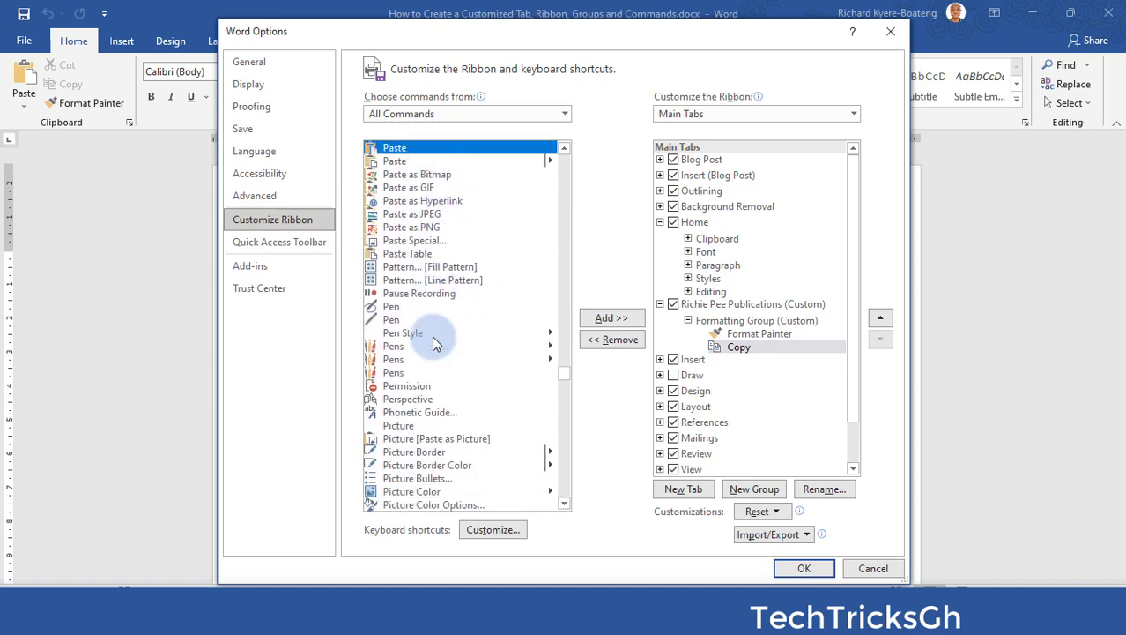
pyautogui.press('Up')
pyautogui.press('Down')
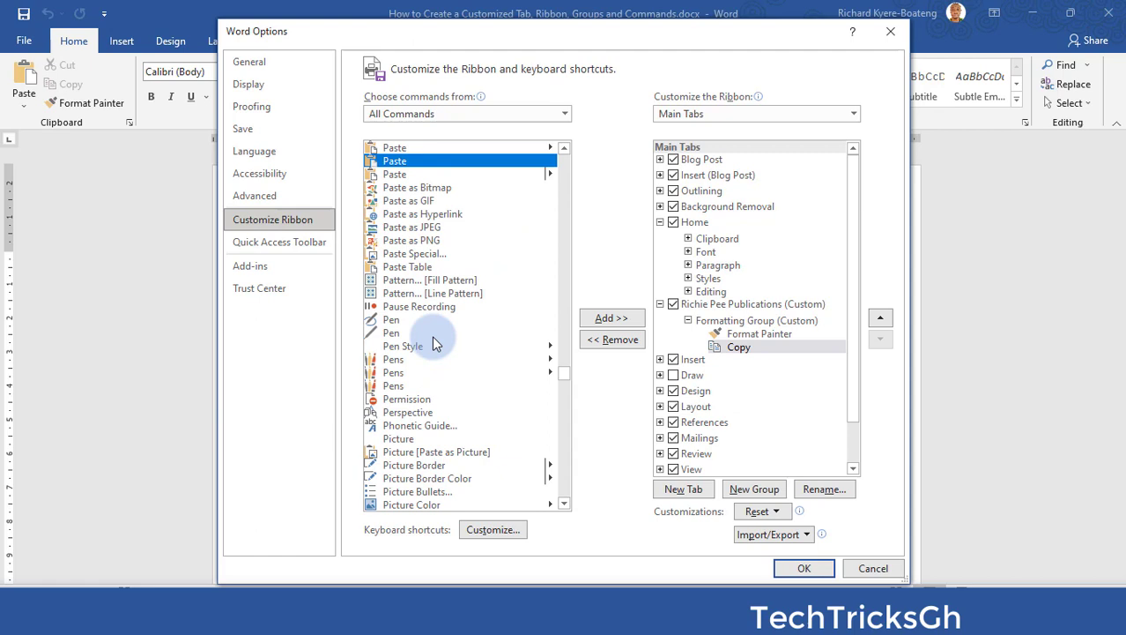
pyautogui.press('Up')
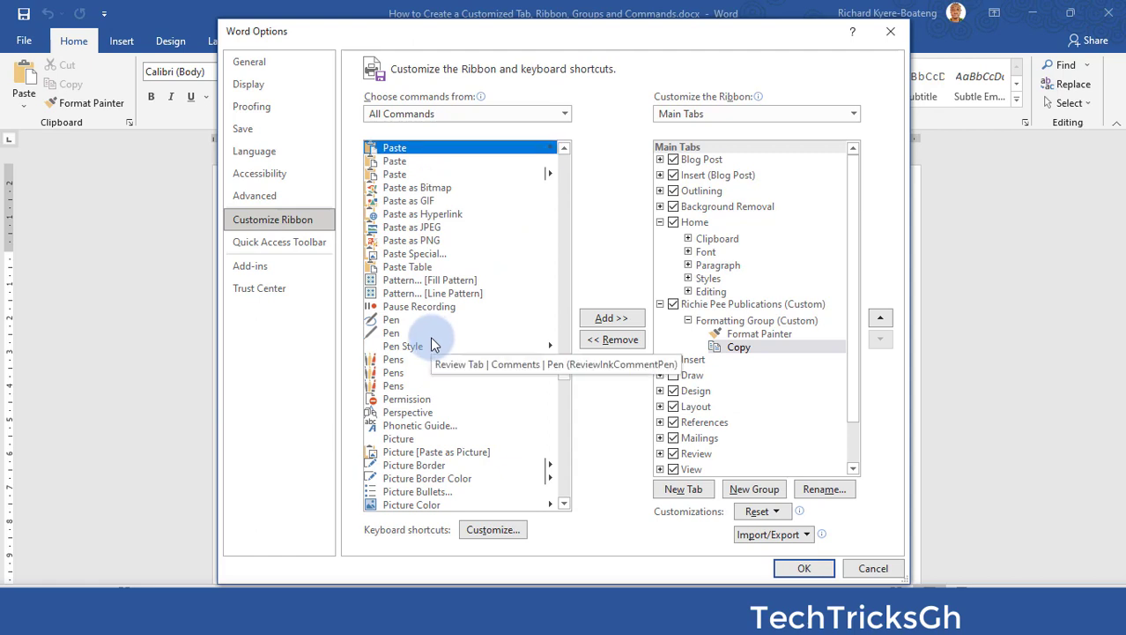
pyautogui.click(592, 318)
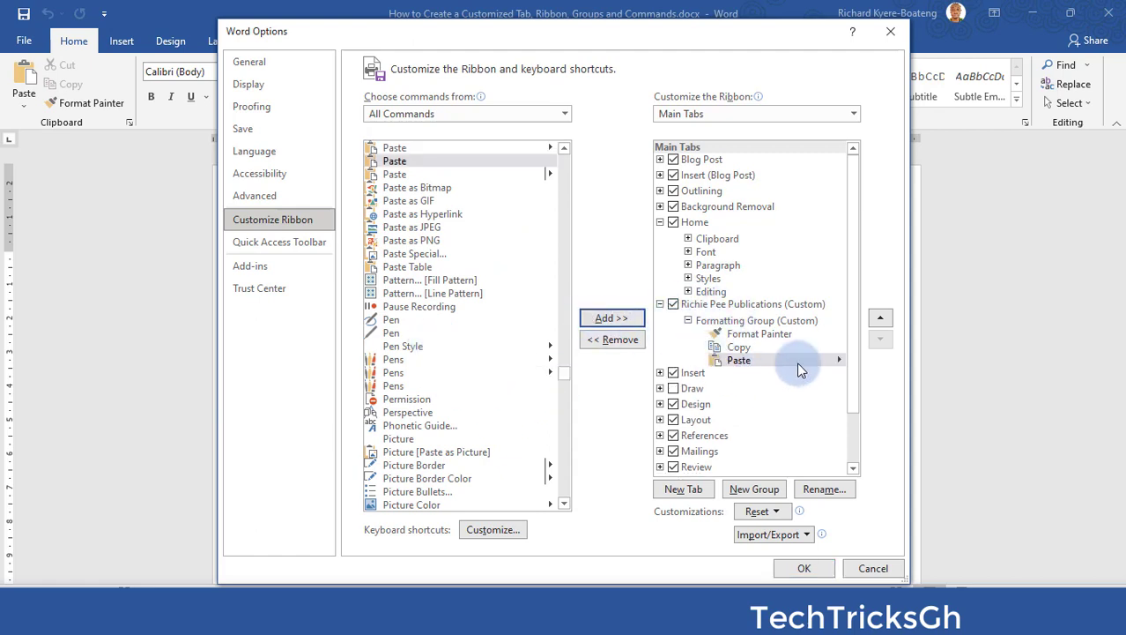
pyautogui.click(730, 304)
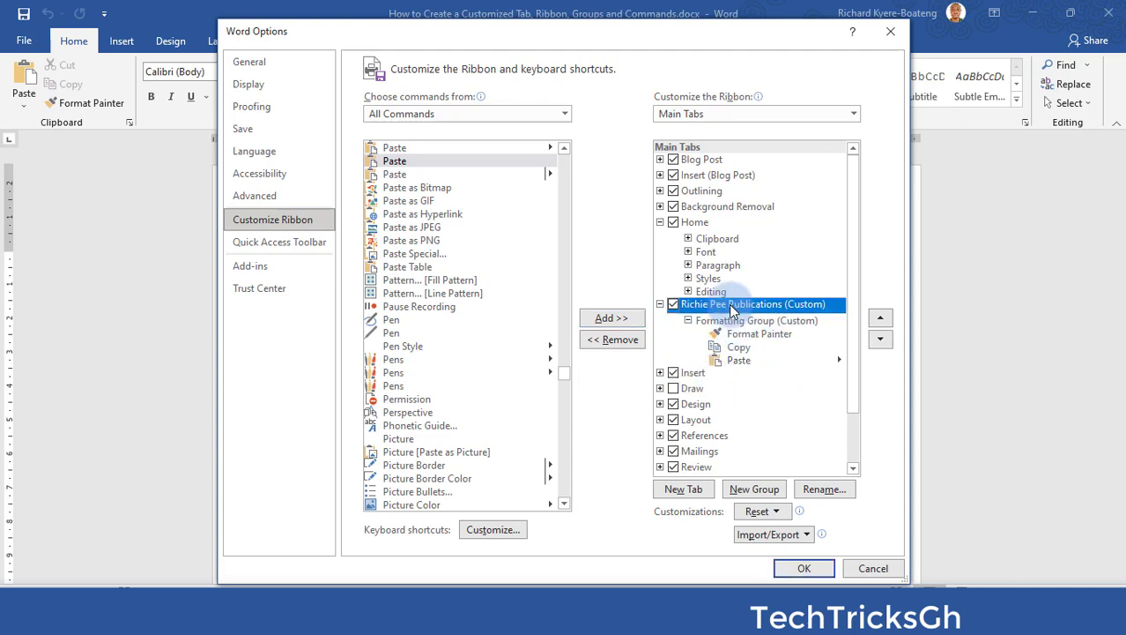
# Create a second custom group on the tab named 'Insert Group'.
pyautogui.click(748, 490)
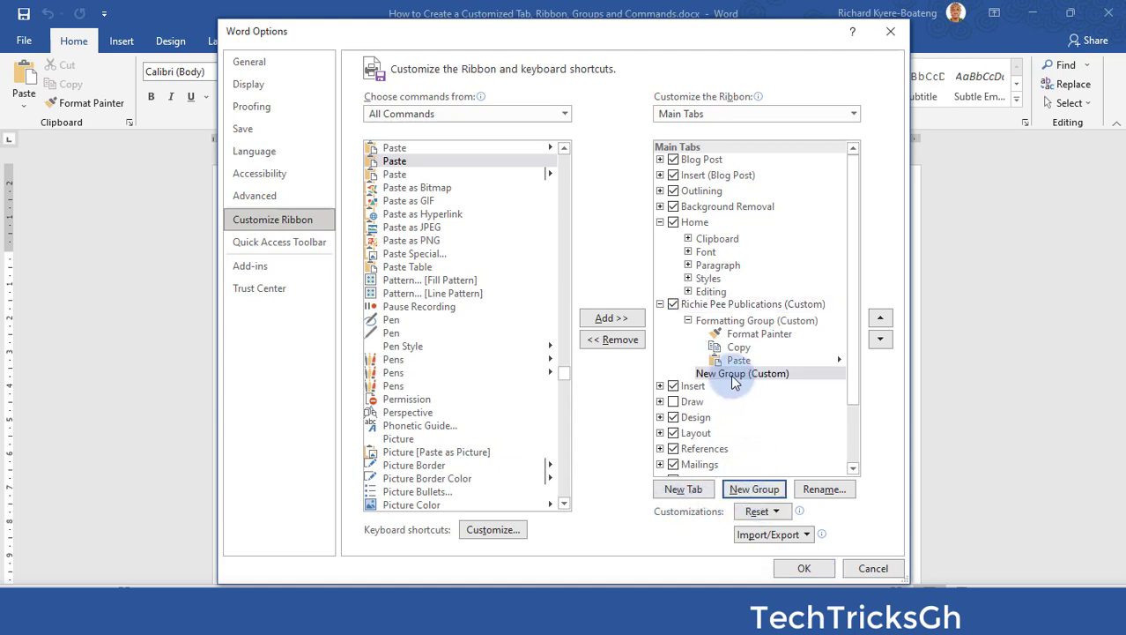
pyautogui.rightClick(738, 373)
pyautogui.click(777, 425)
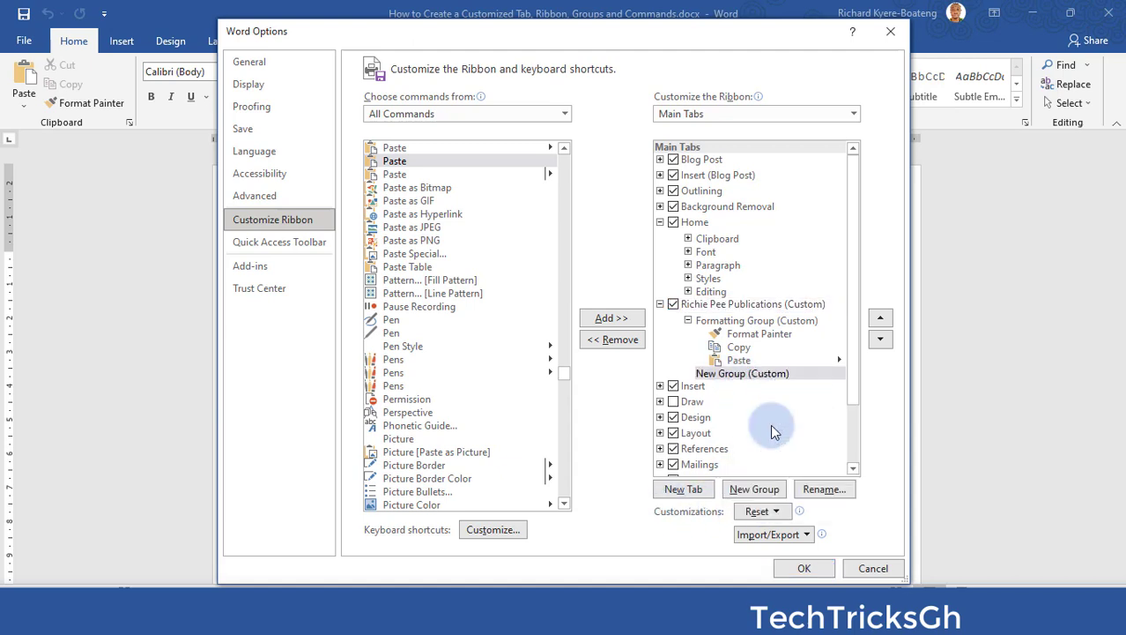
pyautogui.write('Insert Group')
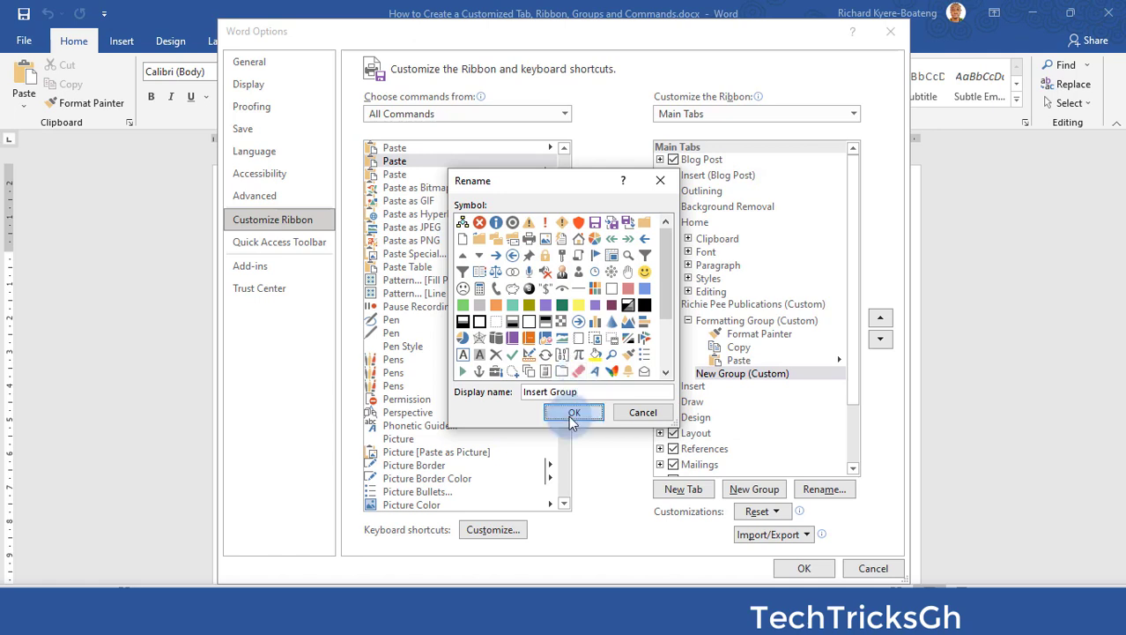
pyautogui.click(573, 412)
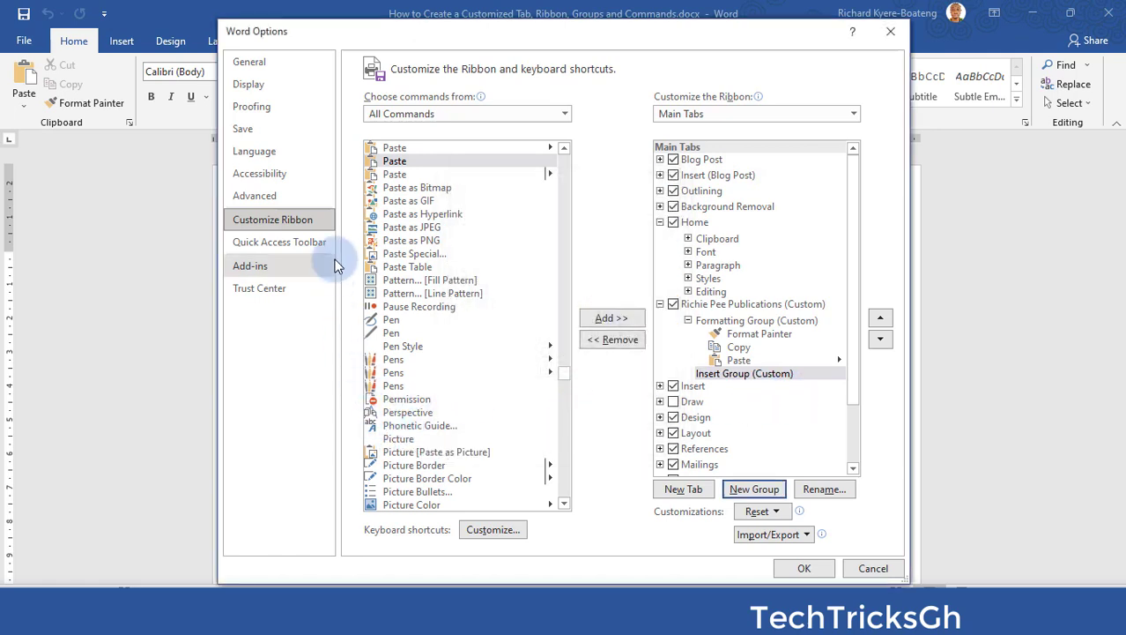
# Add the Add a Chart command to Insert Group.
pyautogui.click(399, 161)
pyautogui.write('change picture with o')
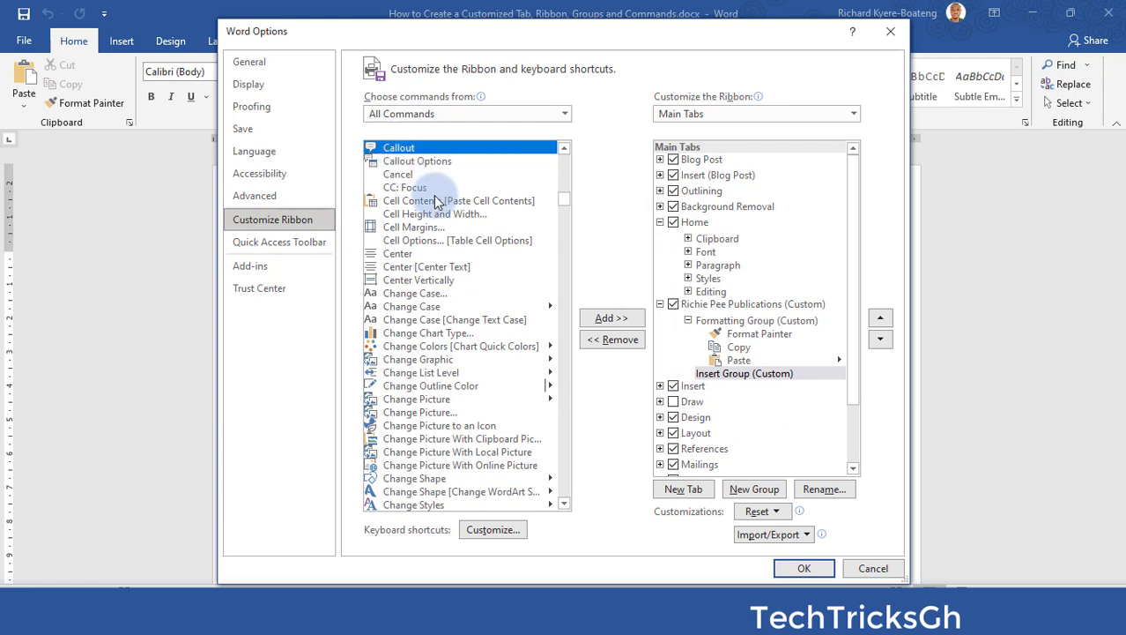
pyautogui.press('Down')
pyautogui.press('Down')
pyautogui.press('Down')
pyautogui.press('Down')
pyautogui.press('Down')
pyautogui.press('Down')
pyautogui.press('Down')
pyautogui.press('Down')
pyautogui.press('Down')
pyautogui.press('Down')
pyautogui.press('Down')
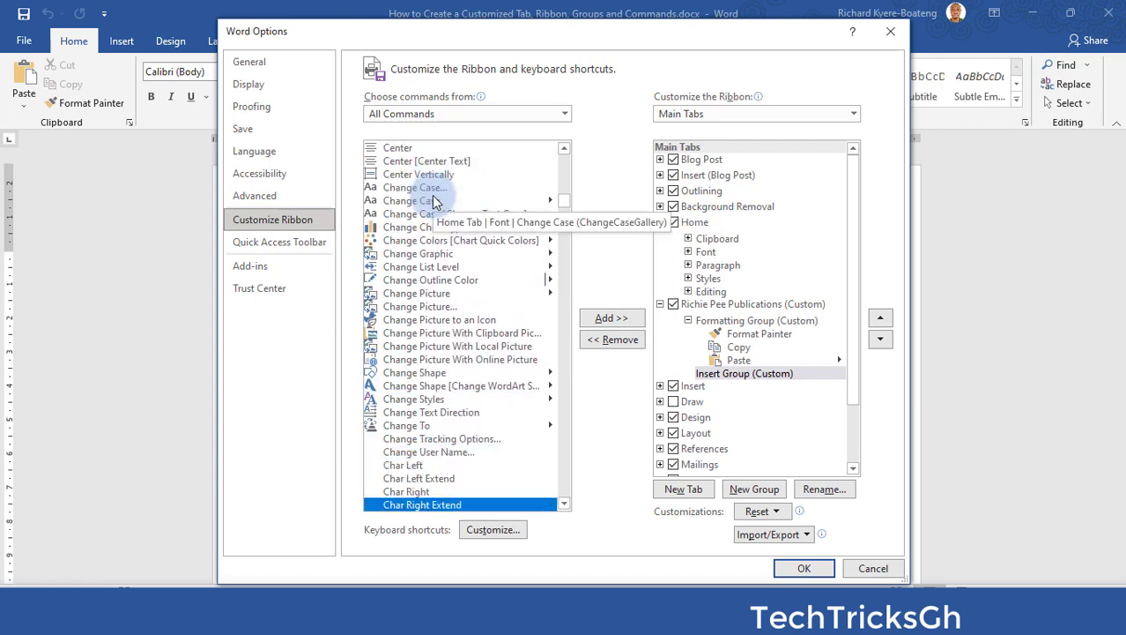
pyautogui.press('Down')
pyautogui.press('Down')
pyautogui.press('Down')
pyautogui.press('Down')
pyautogui.press('Down')
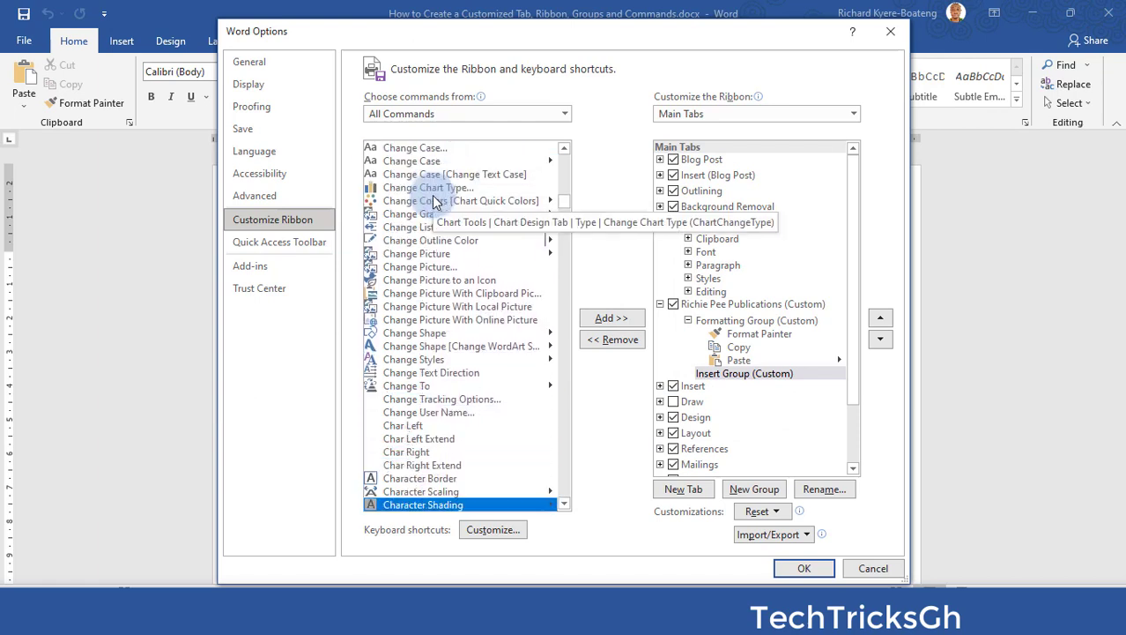
pyautogui.press('Down')
pyautogui.press('Down')
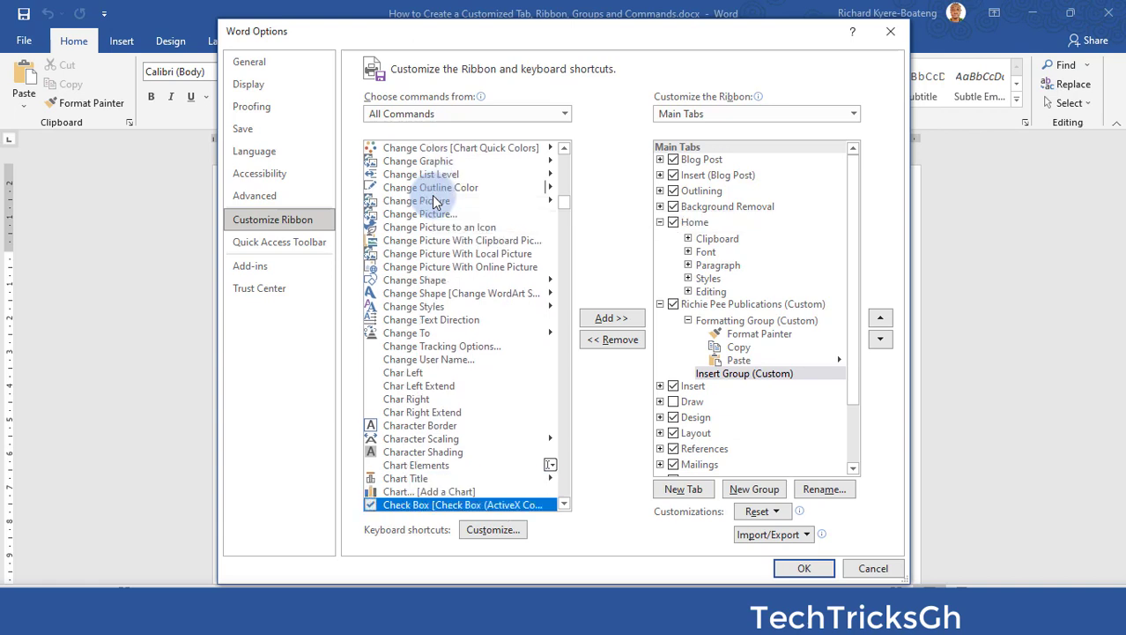
pyautogui.press('Up')
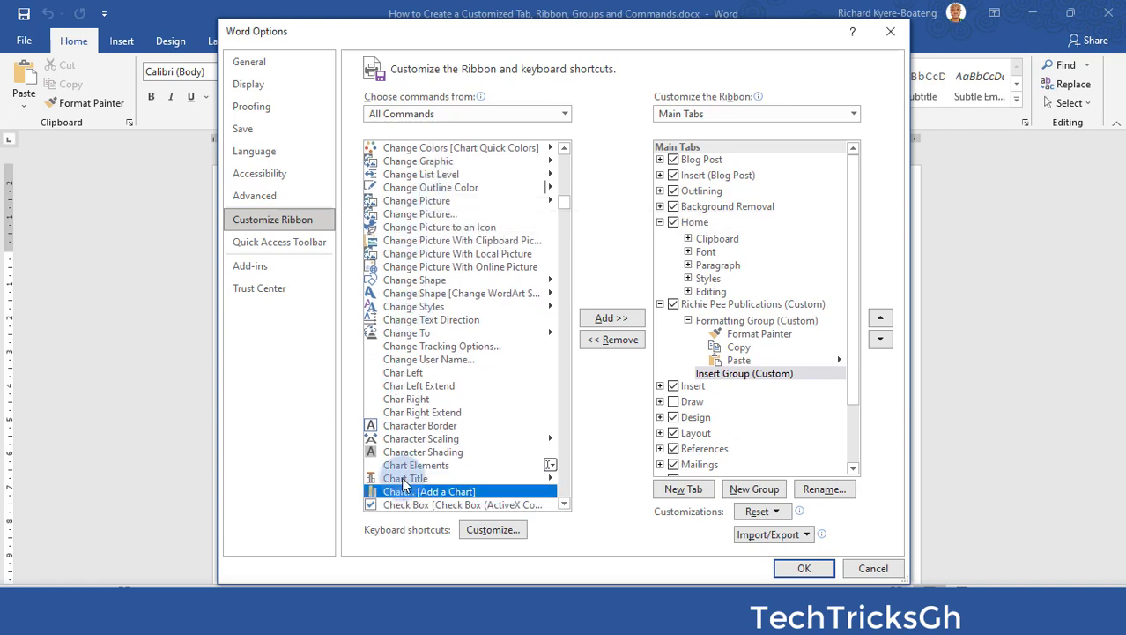
pyautogui.click(608, 319)
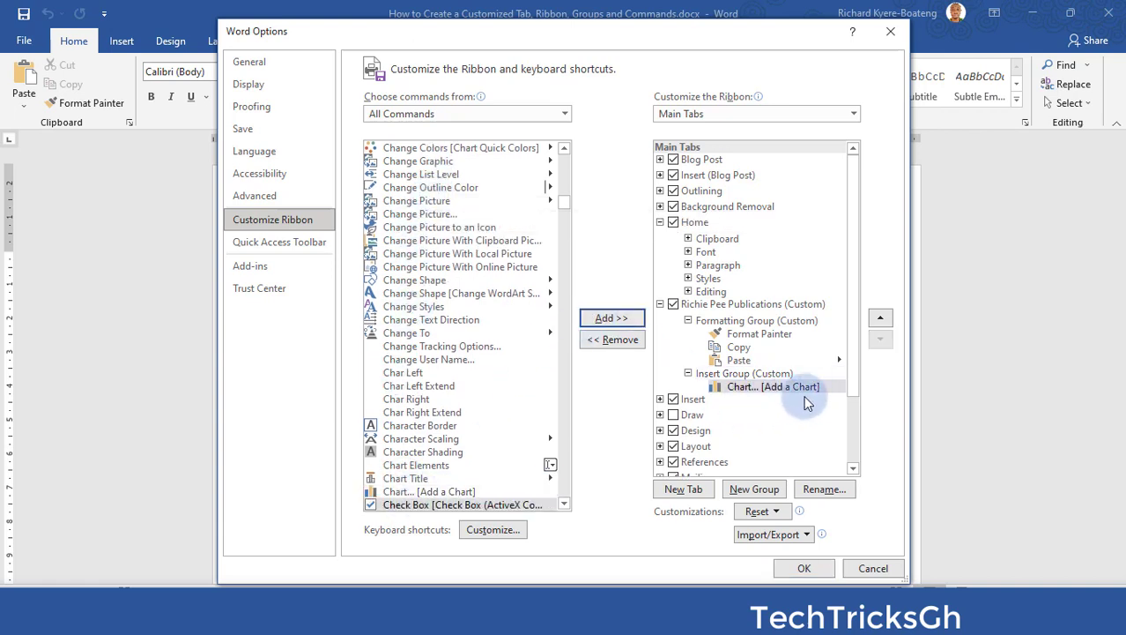
# Add the Picture command to Insert Group, then create another new group.
pyautogui.click(410, 335)
pyautogui.press('p')
pyautogui.press('Down')
pyautogui.press('Down')
pyautogui.press('Down')
pyautogui.press('Down')
pyautogui.press('Down')
pyautogui.press('Down')
pyautogui.press('Down')
pyautogui.press('Down')
pyautogui.press('Down')
pyautogui.press('Down')
pyautogui.press('Down')
pyautogui.press('Down')
pyautogui.press('Down')
pyautogui.press('Down')
pyautogui.press('Down')
pyautogui.press('Down')
pyautogui.press('Down')
pyautogui.press('Down')
pyautogui.press('Down')
pyautogui.press('Down')
pyautogui.press('Up')
pyautogui.press('Up')
pyautogui.press('Up')
pyautogui.press('Up')
pyautogui.press('Up')
pyautogui.press('Up')
pyautogui.press('Up')
pyautogui.press('Up')
pyautogui.press('Up')
pyautogui.press('Up')
pyautogui.press('Up')
pyautogui.press('Up')
pyautogui.press('Up')
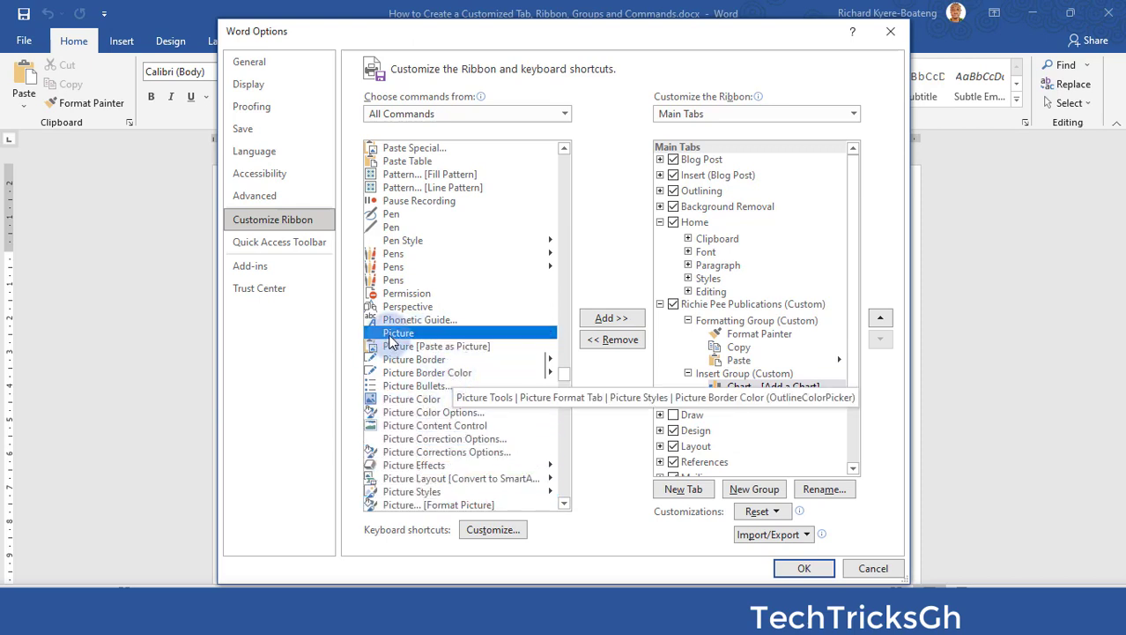
pyautogui.click(612, 319)
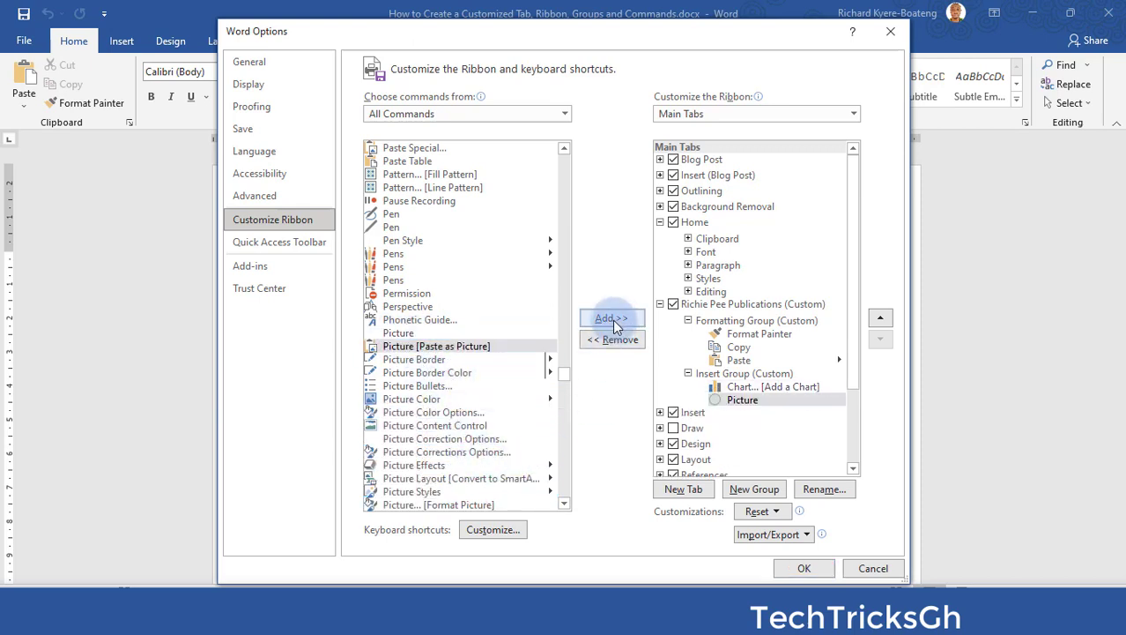
pyautogui.click(723, 374)
pyautogui.click(742, 494)
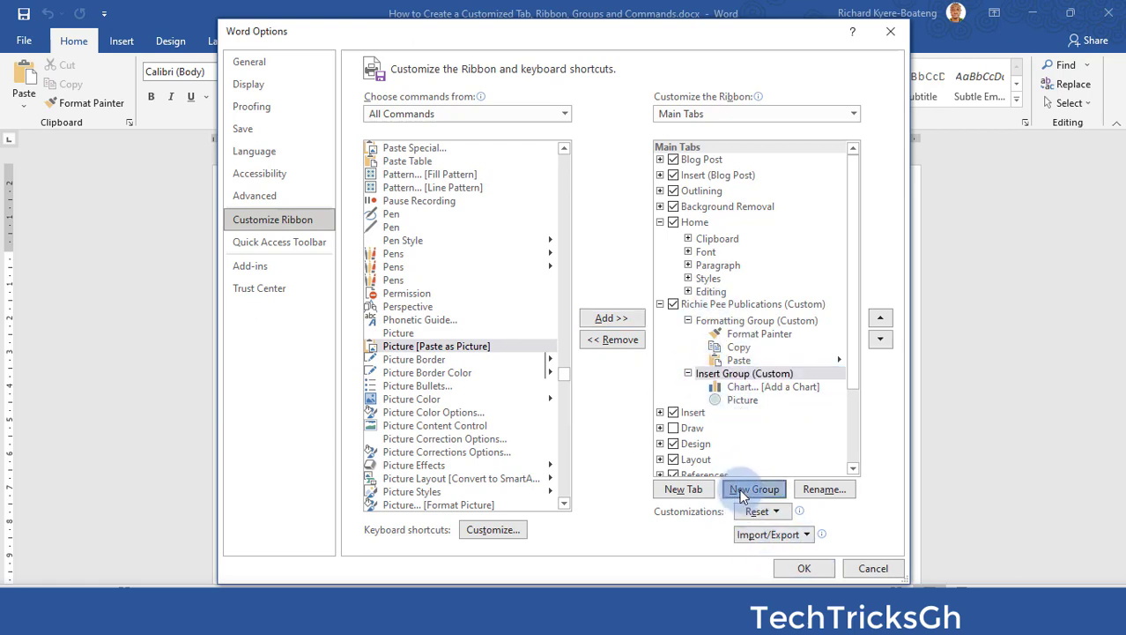
pyautogui.rightClick(730, 410)
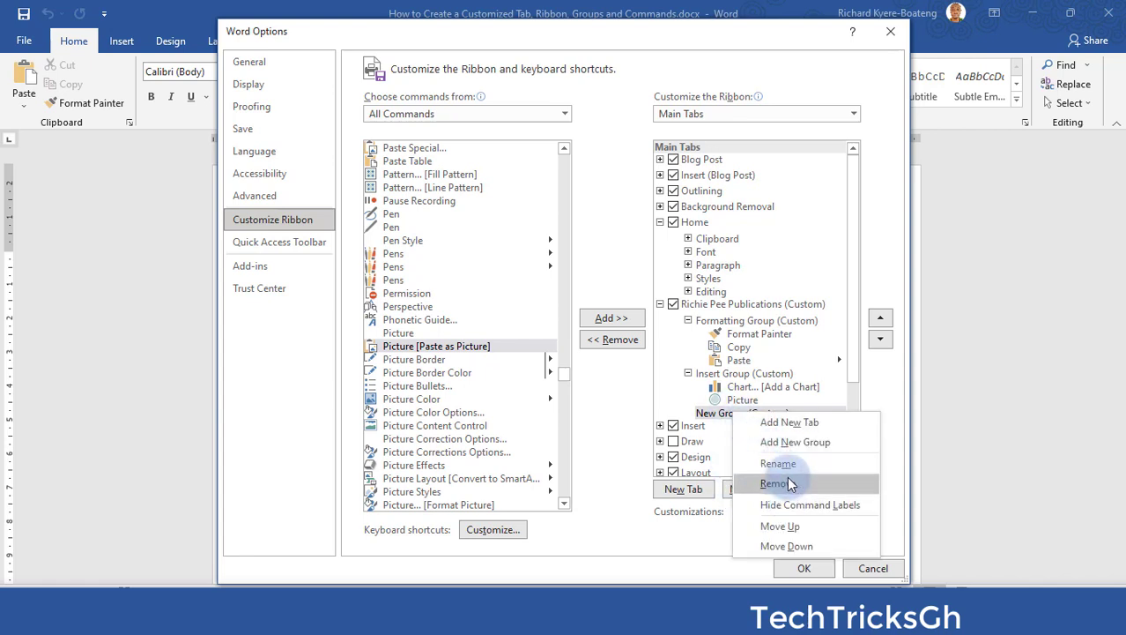
# Rename the third custom group to 'Design Group'.
pyautogui.click(772, 465)
pyautogui.click(578, 412)
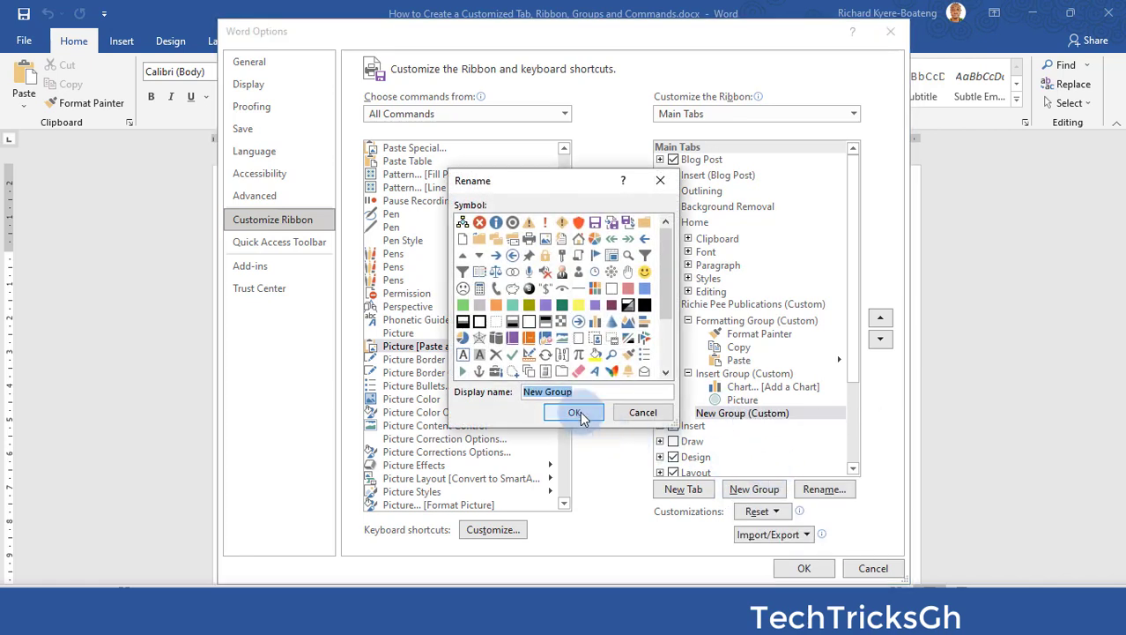
pyautogui.write('Design')
pyautogui.click(578, 413)
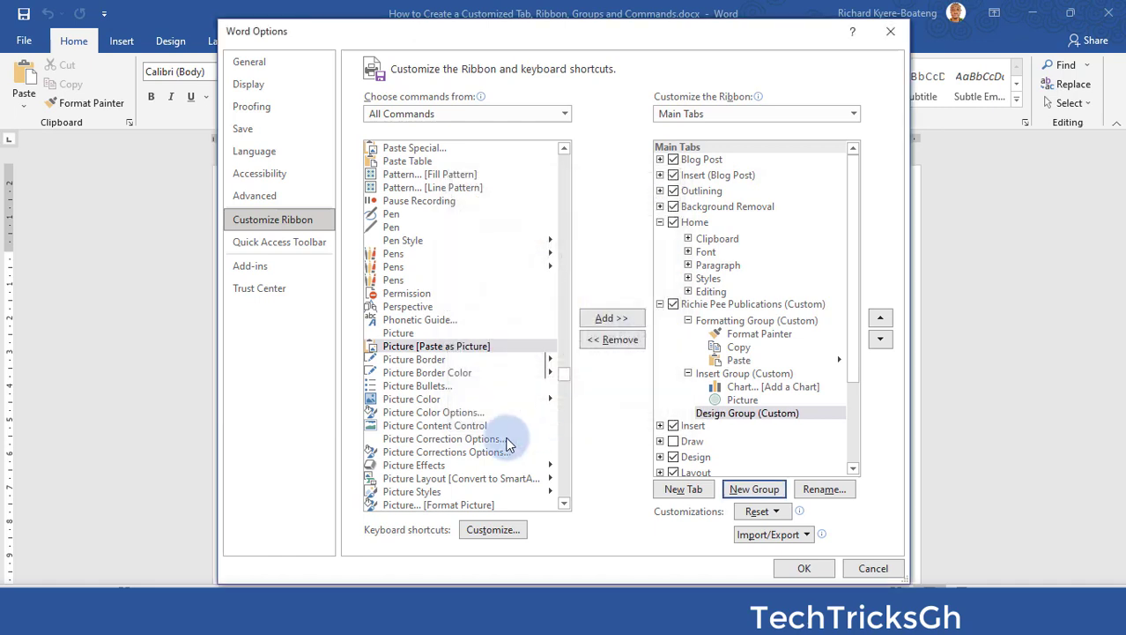
pyautogui.moveTo(853, 359); pyautogui.dragTo(864, 428)
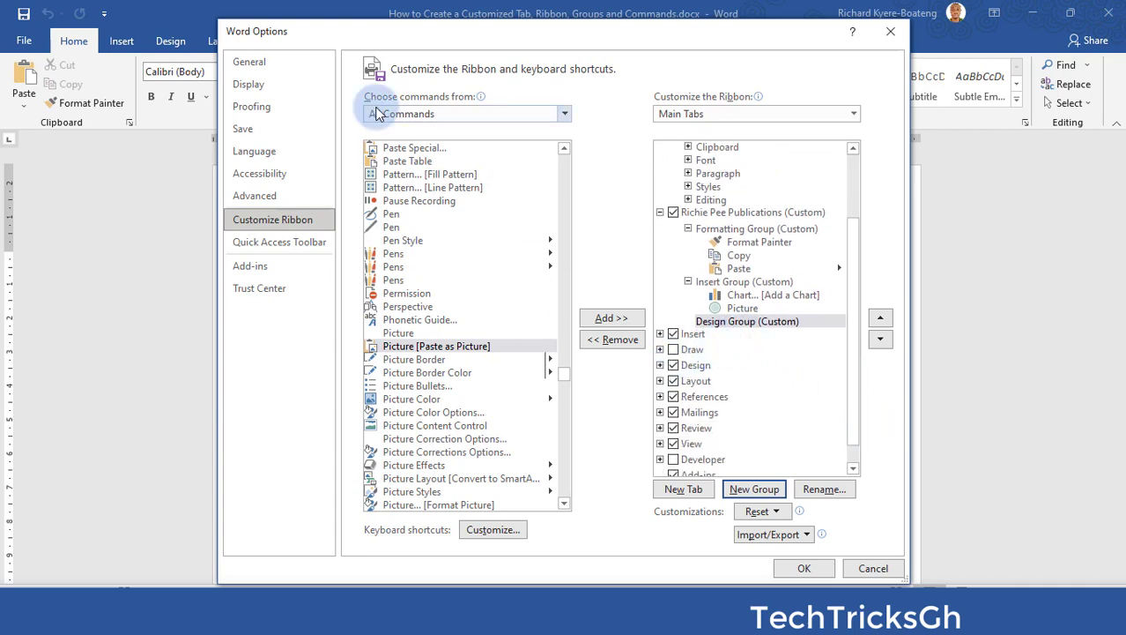
# Add the Watermark and Page Borders commands to Design Group.
pyautogui.click(432, 348)
pyautogui.press('w')
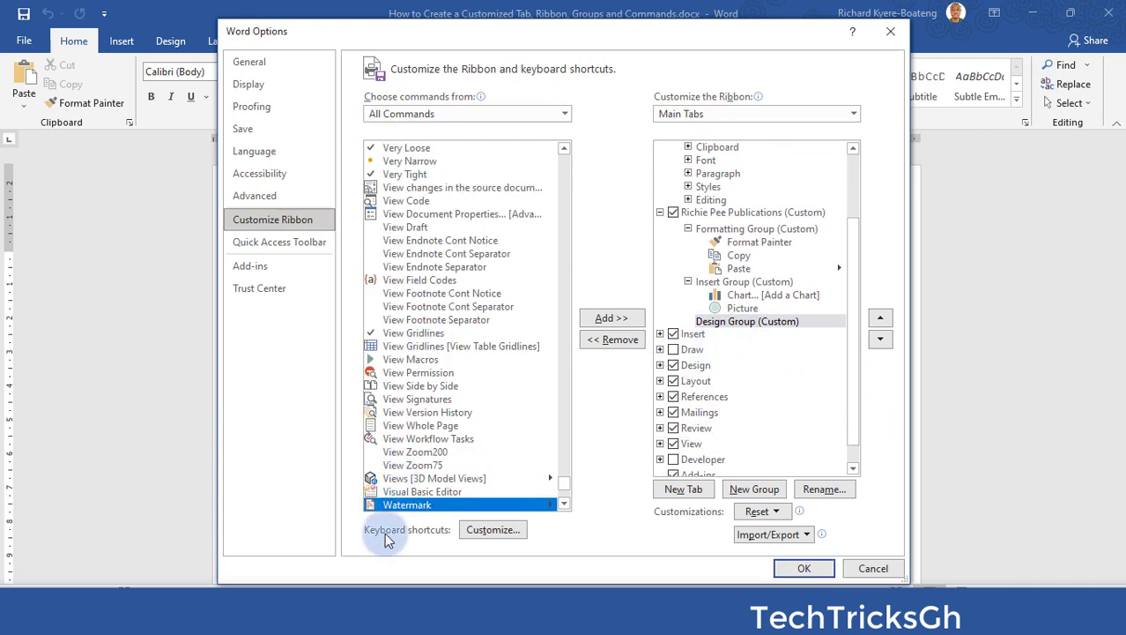
pyautogui.click(615, 319)
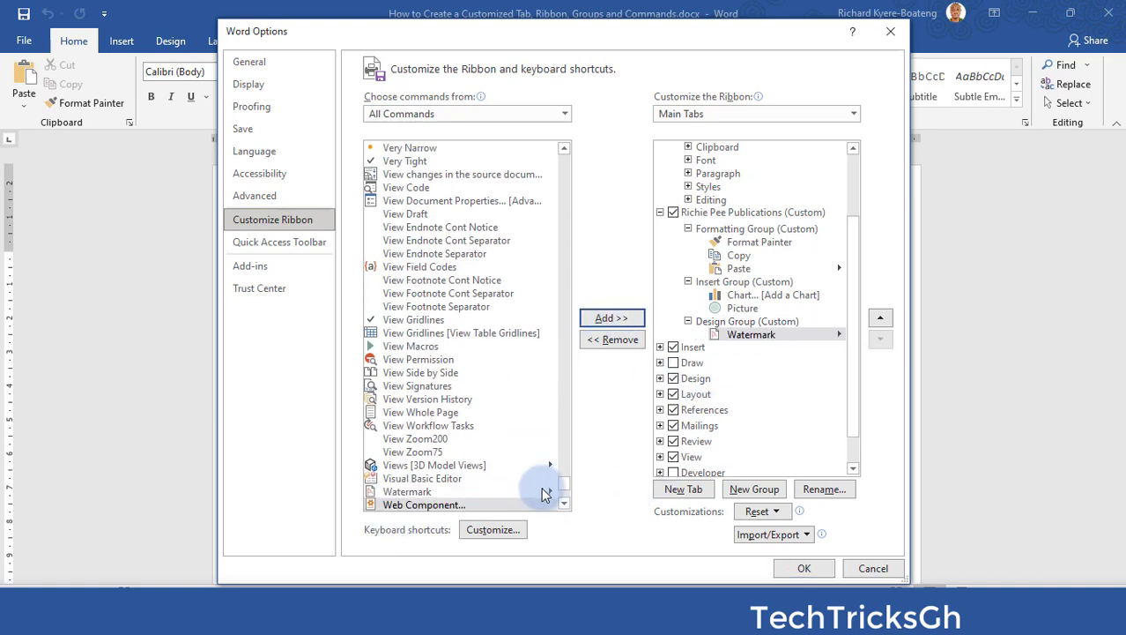
pyautogui.click(428, 506)
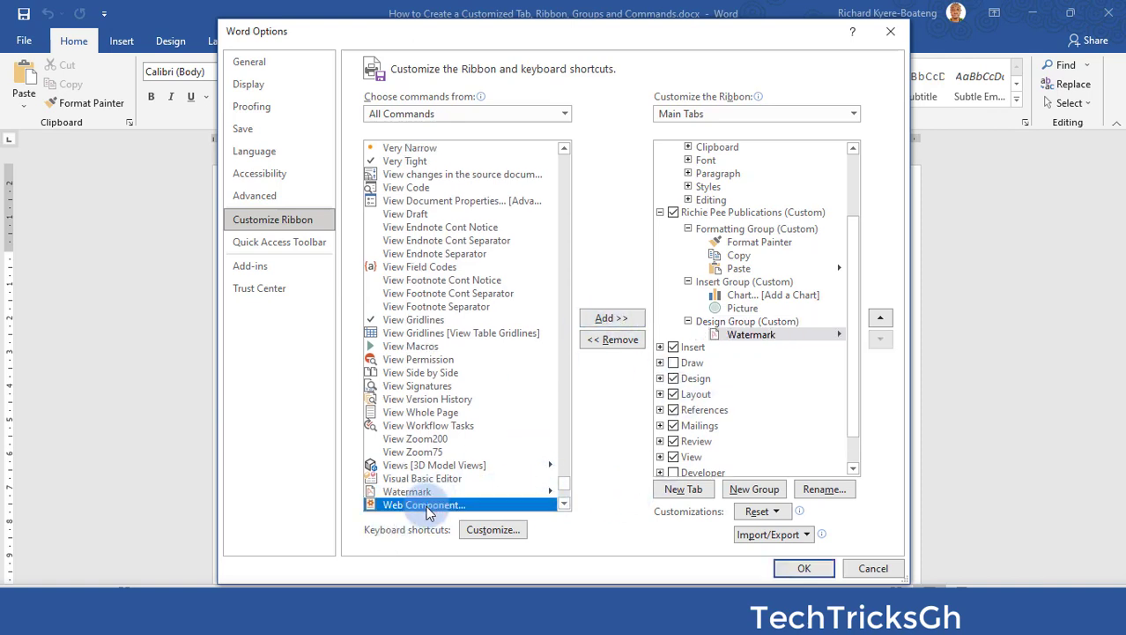
pyautogui.press('p')
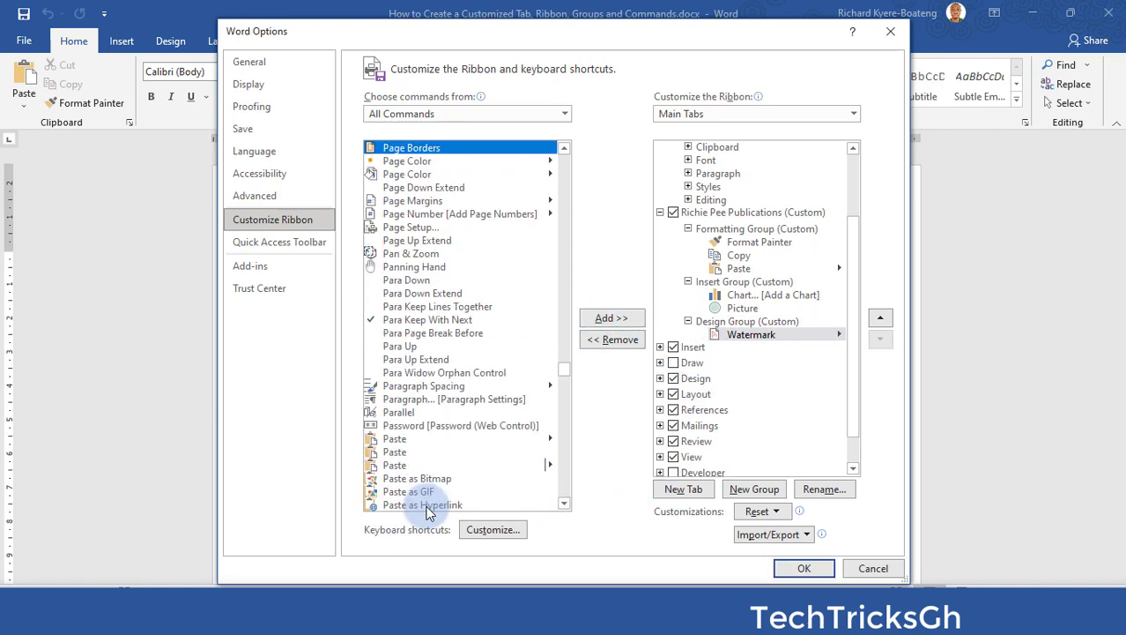
pyautogui.click(610, 318)
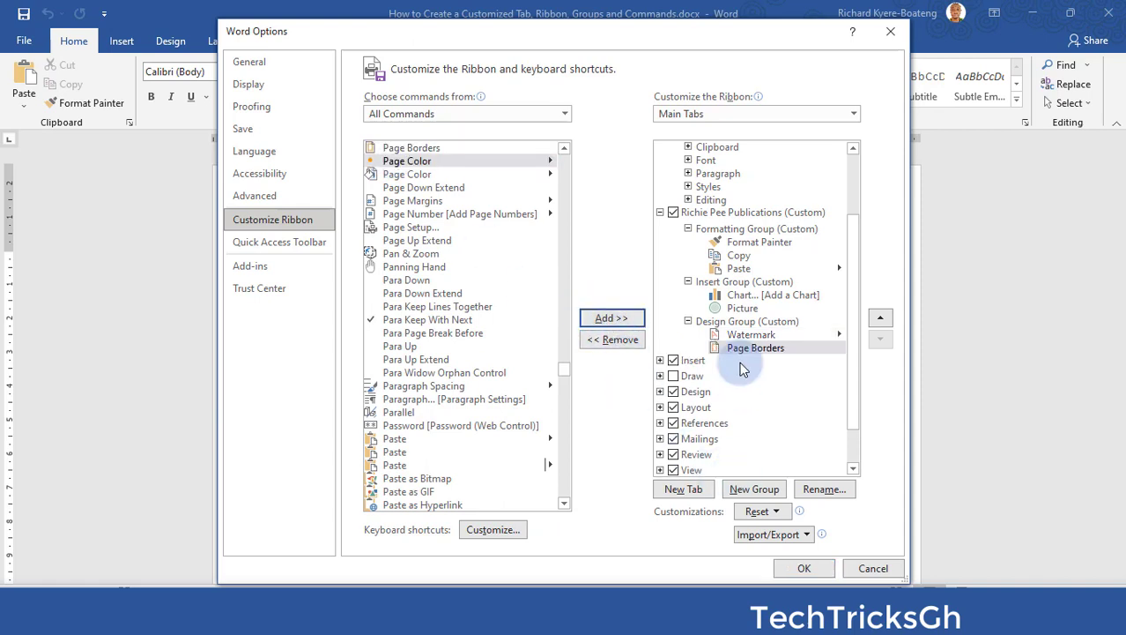
pyautogui.click(718, 324)
# Create a fourth custom group named 'Layout Group'.
pyautogui.click(753, 488)
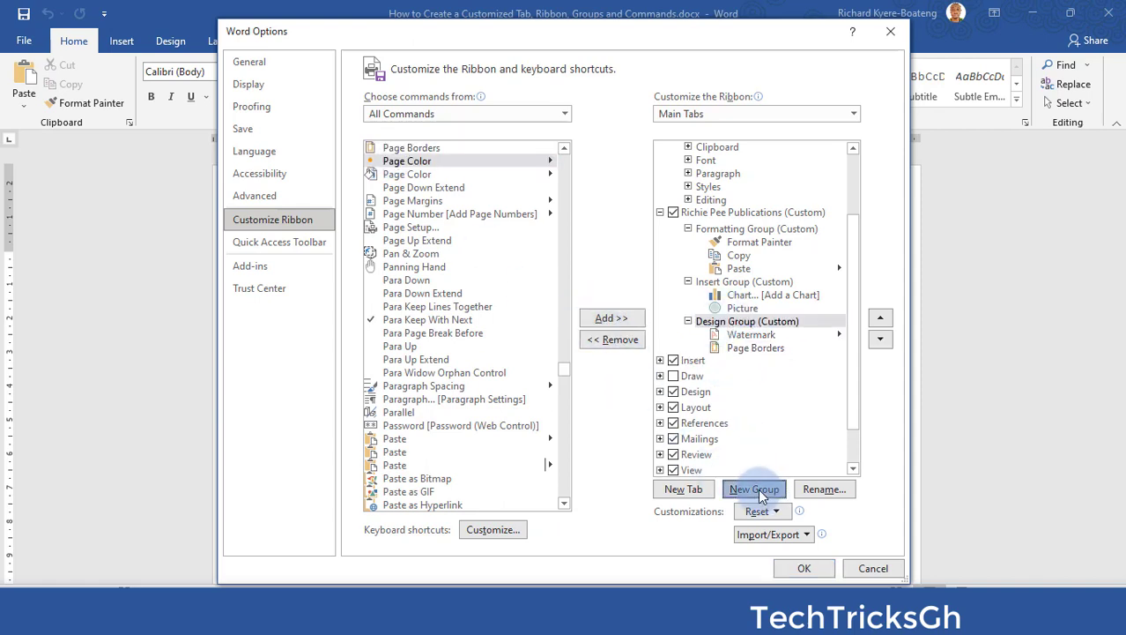
pyautogui.rightClick(743, 369)
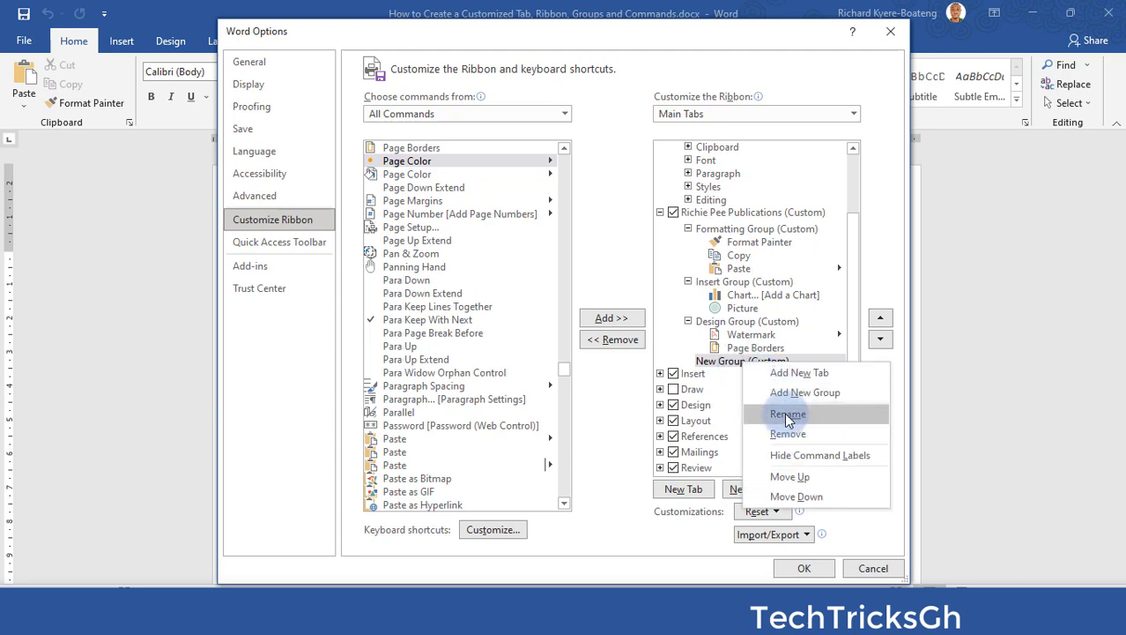
pyautogui.click(729, 418)
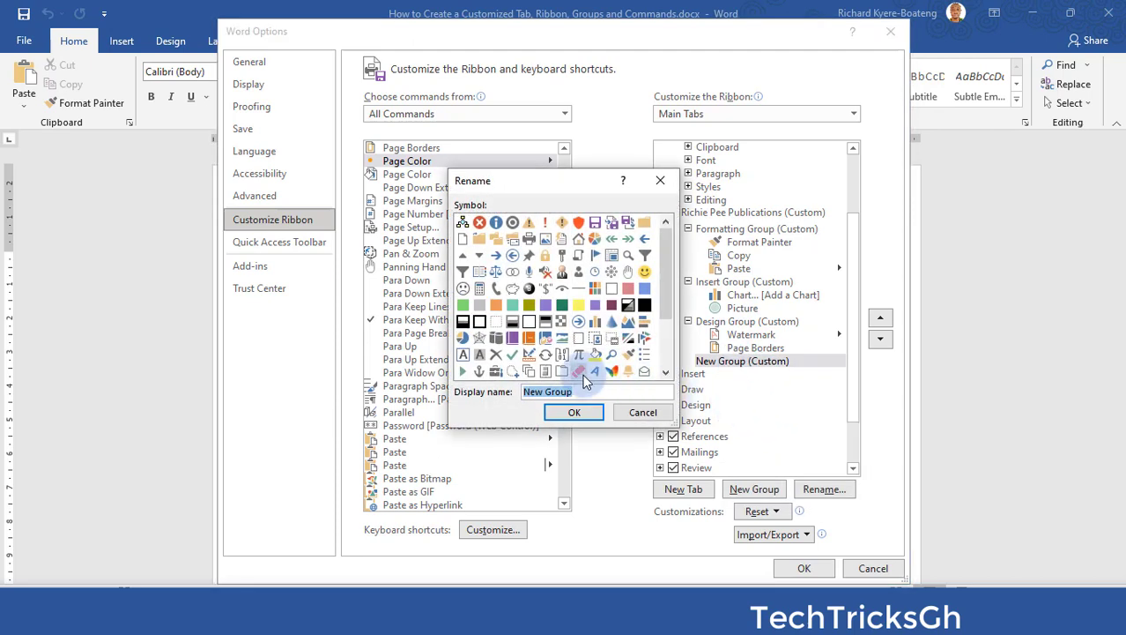
pyautogui.write('Layout')
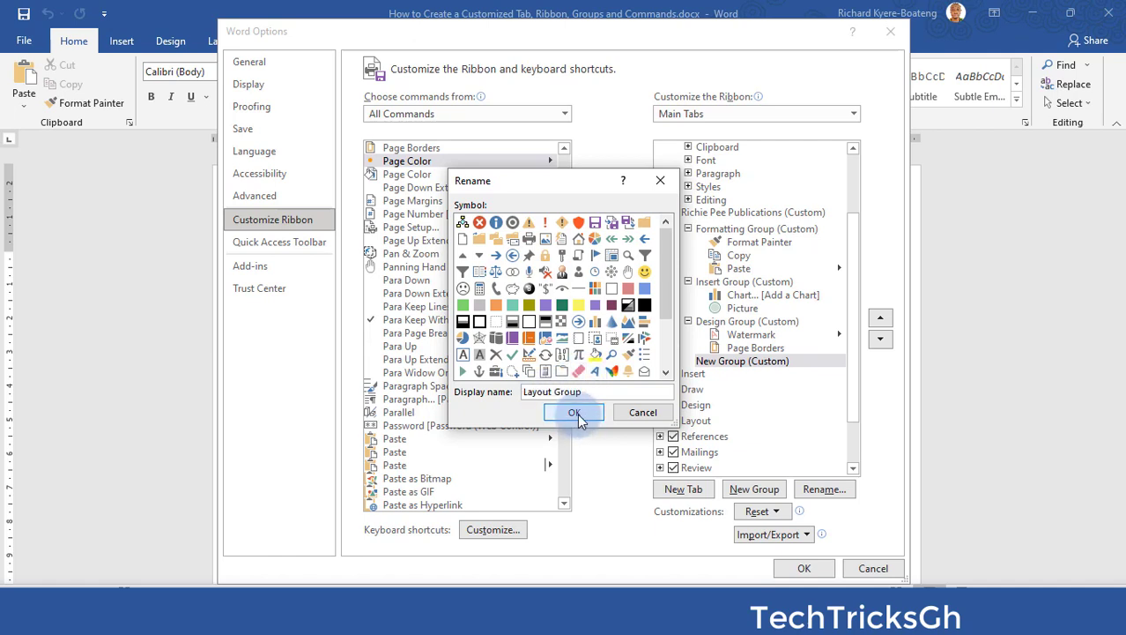
pyautogui.click(574, 414)
# Add Adjust Margins and Change Page Orientation to Layout Group.
pyautogui.click(439, 161)
pyautogui.press('m')
pyautogui.scroll(-4, 469, 187)
pyautogui.press('m')
pyautogui.press('a')
pyautogui.press('n')
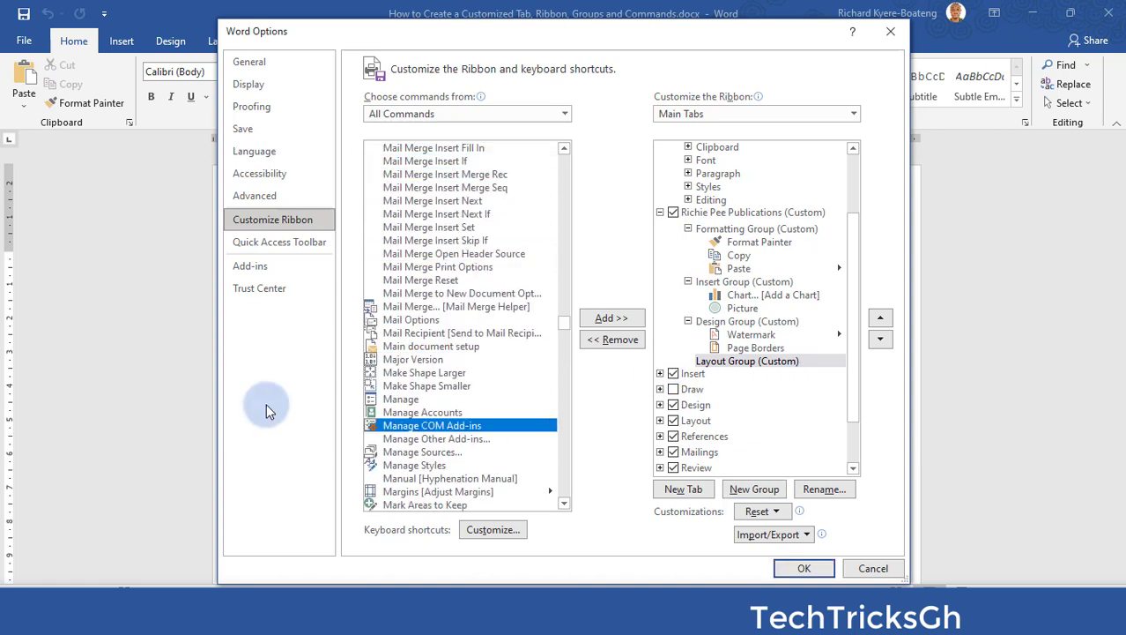
pyautogui.press('Down')
pyautogui.press('Down')
pyautogui.press('Down')
pyautogui.press('Down')
pyautogui.press('Down')
pyautogui.press('Down')
pyautogui.press('Down')
pyautogui.press('Down')
pyautogui.press('Up')
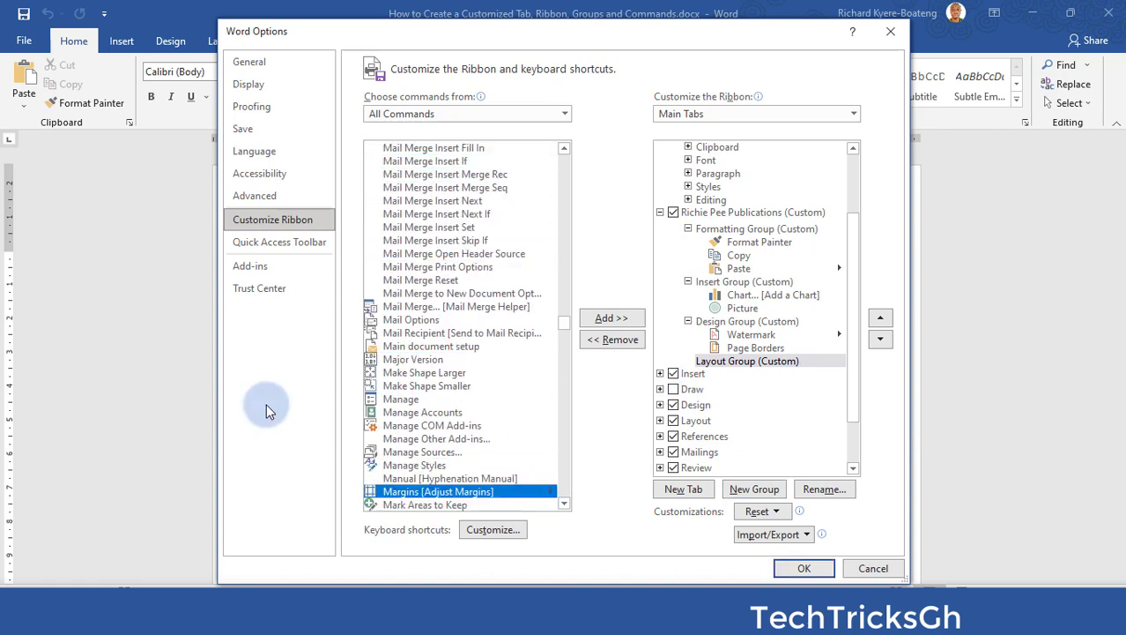
pyautogui.click(619, 318)
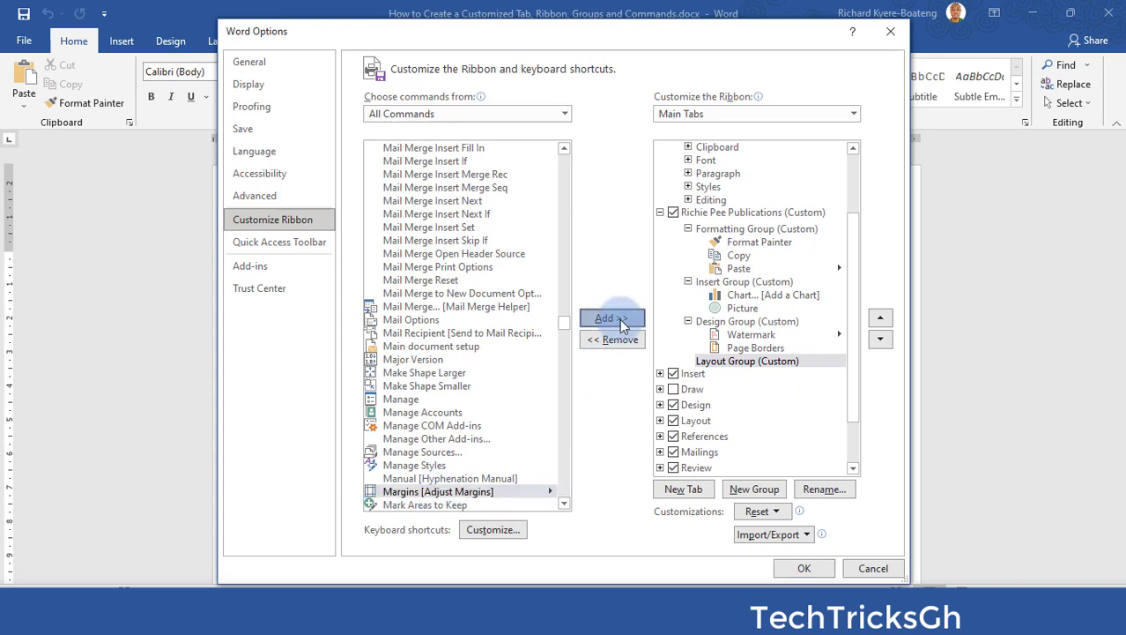
pyautogui.click(432, 505)
pyautogui.press('o')
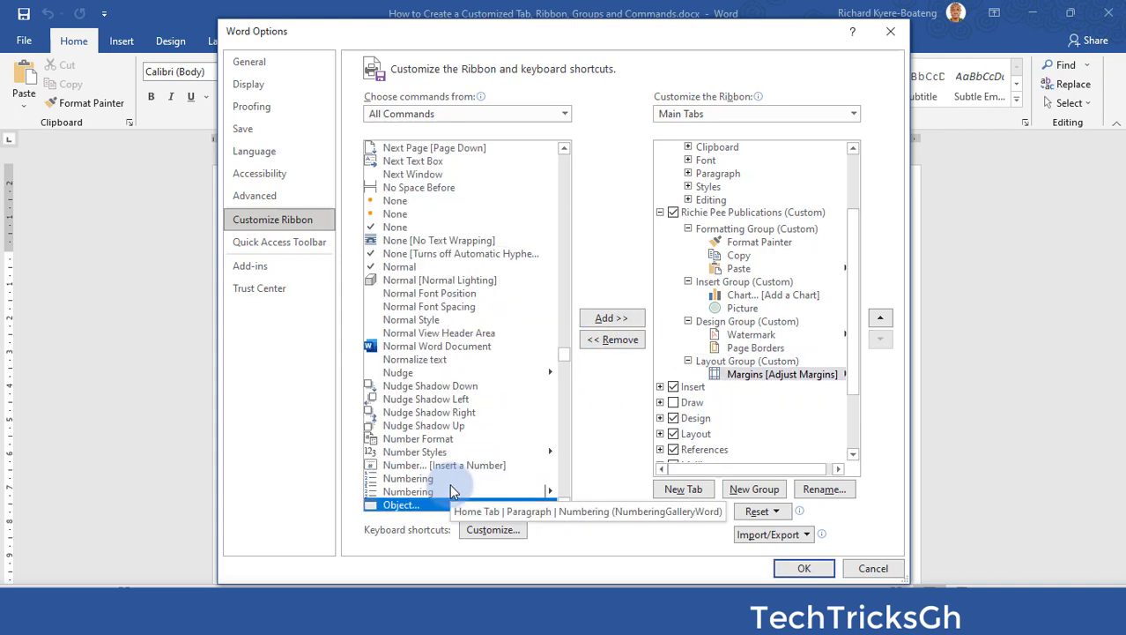
pyautogui.press('Down')
pyautogui.press('Down')
pyautogui.press('Down')
pyautogui.press('Down')
pyautogui.press('Down')
pyautogui.press('Down')
pyautogui.press('Down')
pyautogui.press('Down')
pyautogui.press('Down')
pyautogui.press('Down')
pyautogui.press('Down')
pyautogui.press('Down')
pyautogui.press('Down')
pyautogui.press('Down')
pyautogui.press('Down')
pyautogui.press('Down')
pyautogui.press('Down')
pyautogui.press('Down')
pyautogui.press('Down')
pyautogui.press('Down')
pyautogui.press('Down')
pyautogui.press('Down')
pyautogui.press('Down')
pyautogui.press('Down')
pyautogui.press('Down')
pyautogui.press('Down')
pyautogui.press('Down')
pyautogui.press('Down')
pyautogui.press('Down')
pyautogui.press('Down')
pyautogui.press('Down')
pyautogui.press('Down')
pyautogui.press('Down')
pyautogui.press('Down')
pyautogui.press('Down')
pyautogui.press('Down')
pyautogui.press('Down')
pyautogui.press('Down')
pyautogui.press('Down')
pyautogui.press('Down')
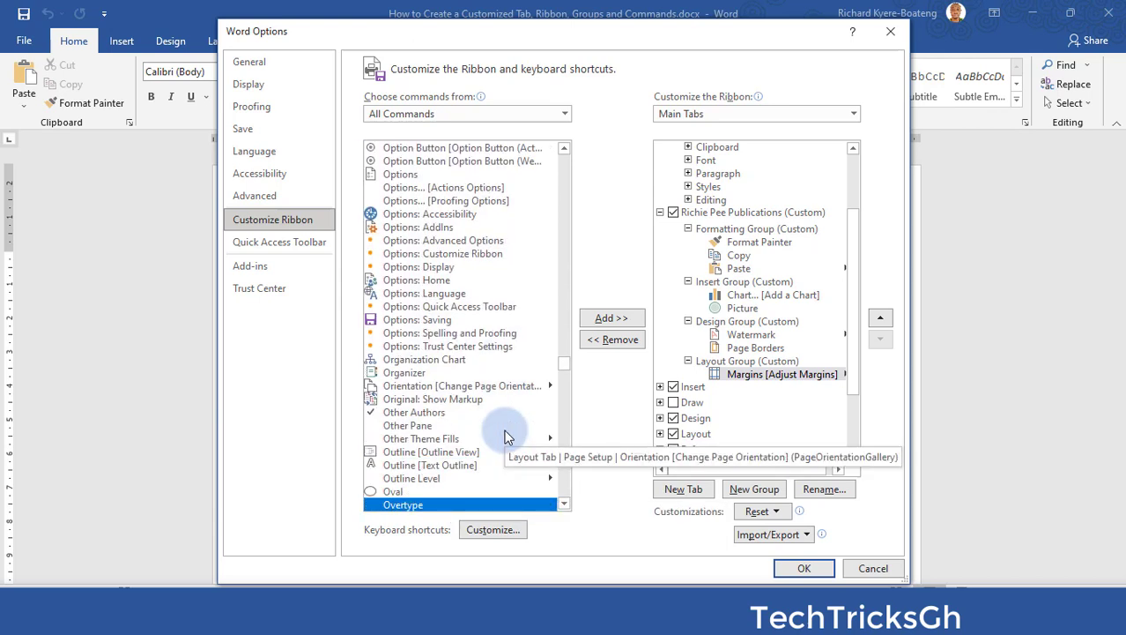
pyautogui.press('Up')
pyautogui.press('Up')
pyautogui.press('Up')
pyautogui.press('Up')
pyautogui.press('Up')
pyautogui.press('Up')
pyautogui.press('Up')
pyautogui.press('Up')
pyautogui.press('Up')
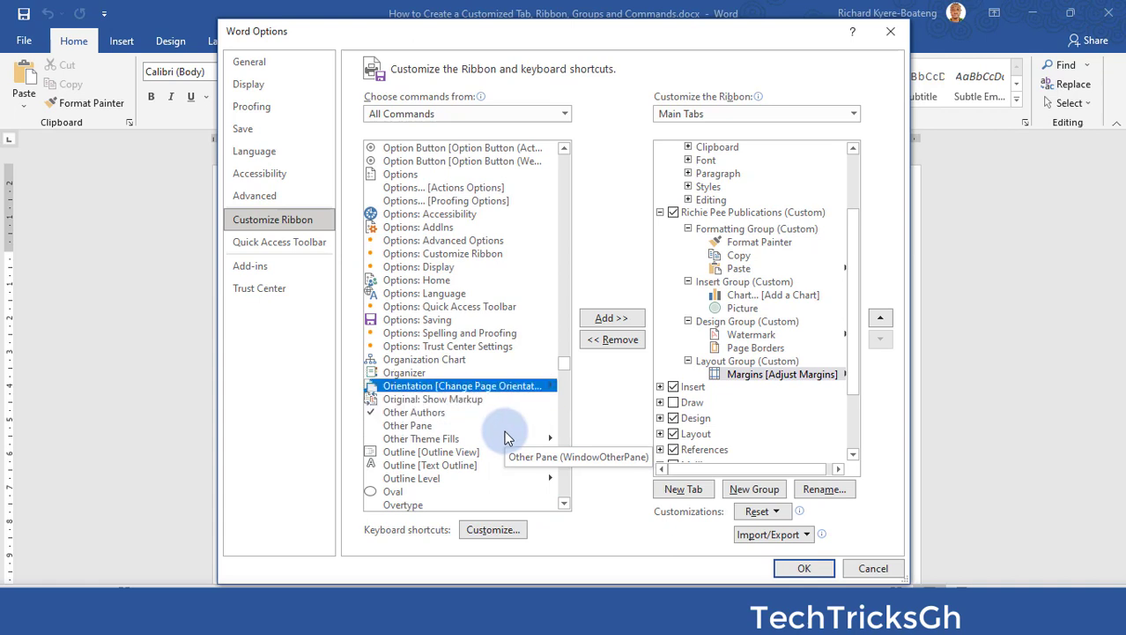
pyautogui.click(602, 314)
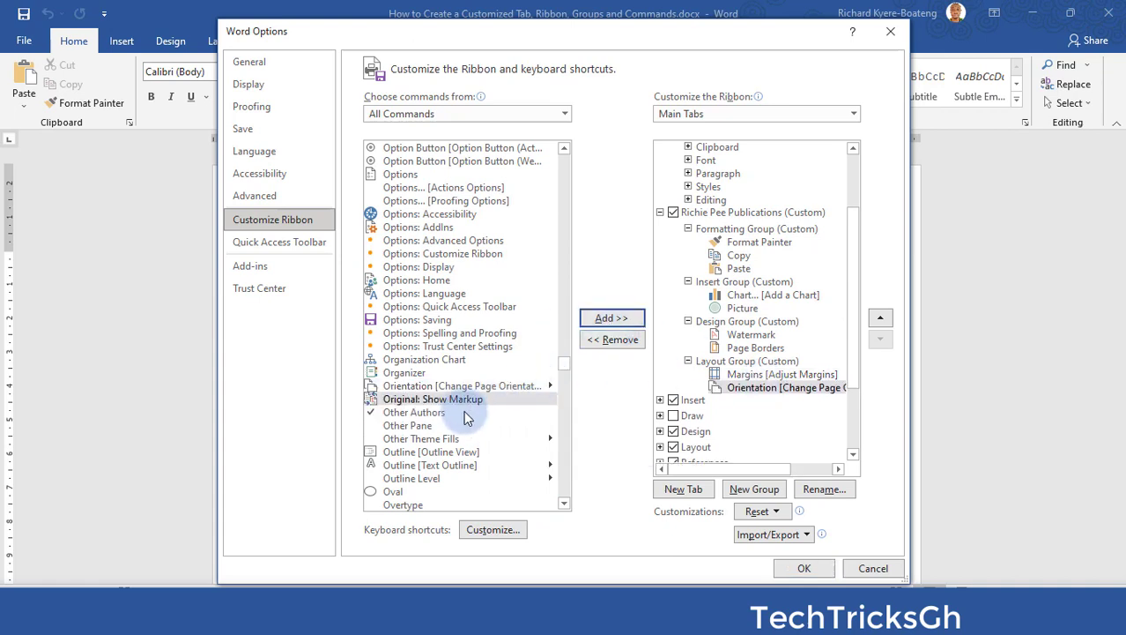
# Add Column Select and Break to Layout Group.
pyautogui.click(437, 402)
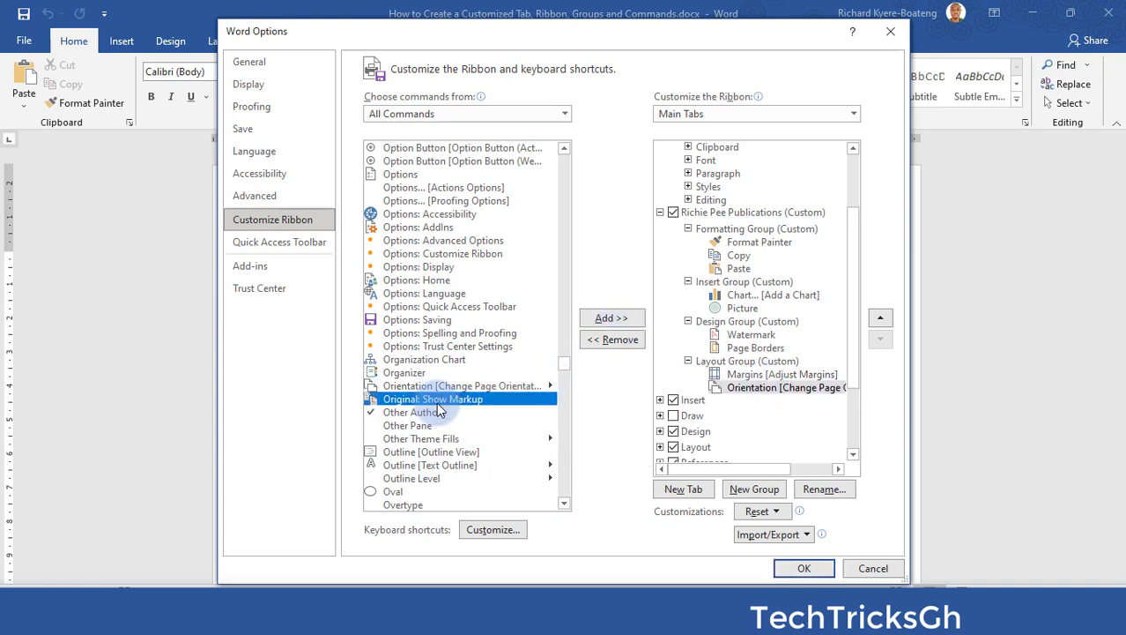
pyautogui.press('c')
pyautogui.press('Down')
pyautogui.press('Down')
pyautogui.press('Down')
pyautogui.press('Down')
pyautogui.press('Down')
pyautogui.press('Down')
pyautogui.press('Down')
pyautogui.press('Down')
pyautogui.press('Down')
pyautogui.press('Down')
pyautogui.press('Down')
pyautogui.press('Down')
pyautogui.press('Down')
pyautogui.press('Down')
pyautogui.press('Down')
pyautogui.press('Down')
pyautogui.press('Down')
pyautogui.press('Down')
pyautogui.press('Down')
pyautogui.press('Down')
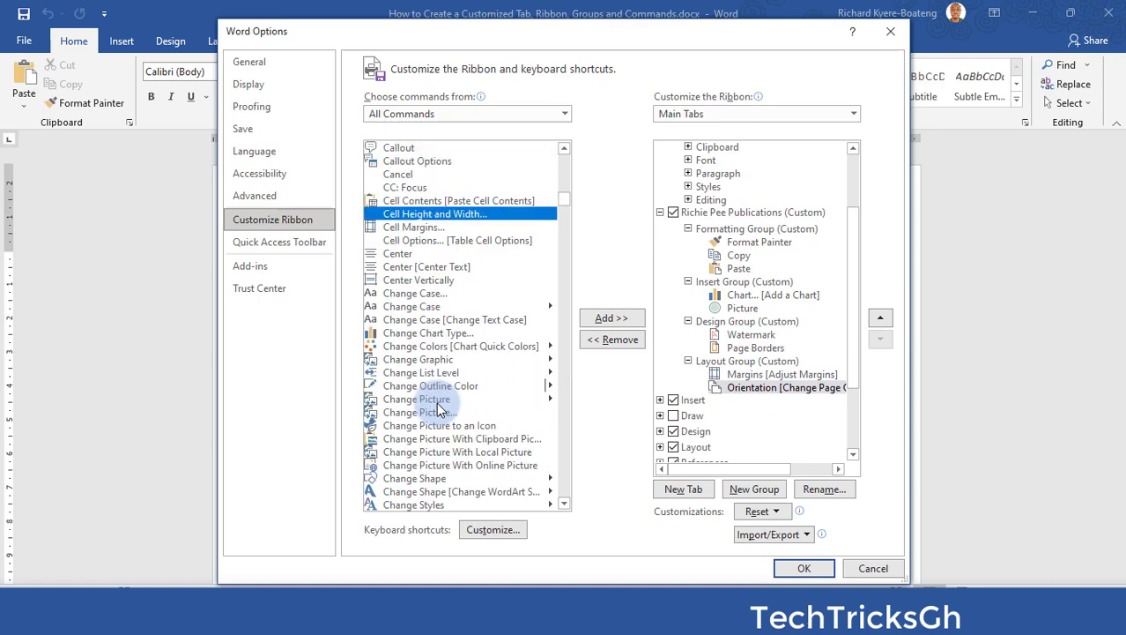
pyautogui.press('Down')
pyautogui.press('Down')
pyautogui.press('Down')
pyautogui.press('Down')
pyautogui.press('Down')
pyautogui.press('Down')
pyautogui.press('Down')
pyautogui.press('Down')
pyautogui.press('Down')
pyautogui.press('Down')
pyautogui.press('Down')
pyautogui.press('Down')
pyautogui.press('Down')
pyautogui.press('Down')
pyautogui.press('Down')
pyautogui.press('Down')
pyautogui.press('Down')
pyautogui.press('Down')
pyautogui.press('Down')
pyautogui.press('Down')
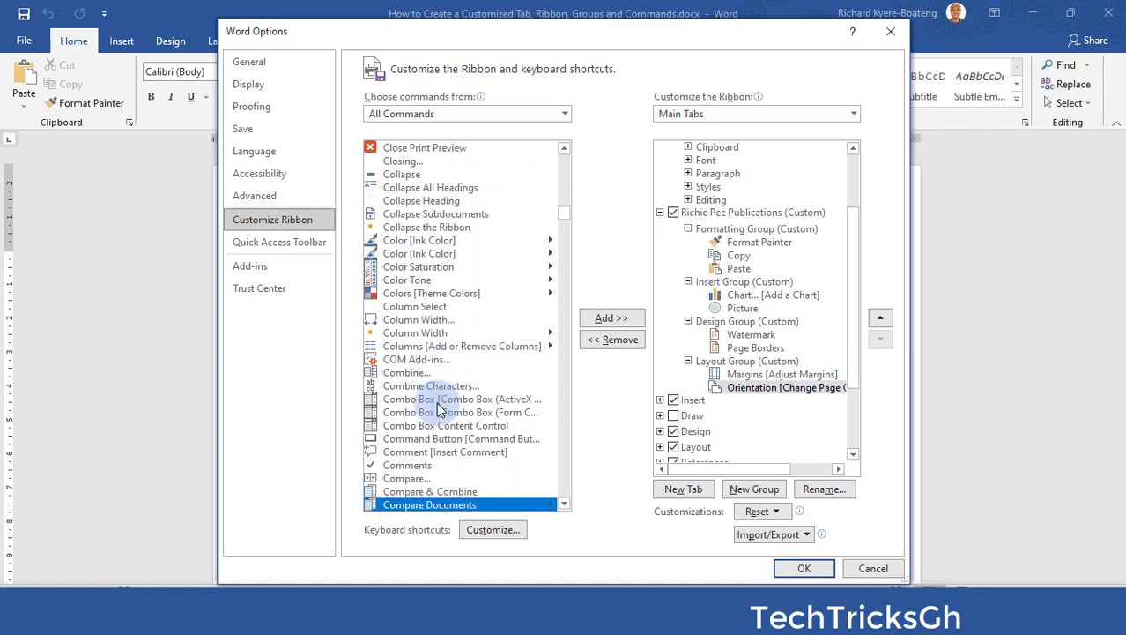
pyautogui.press('Up')
pyautogui.press('Down')
pyautogui.press('Up')
pyautogui.press('Up')
pyautogui.press('Up')
pyautogui.press('Up')
pyautogui.press('Up')
pyautogui.press('Up')
pyautogui.press('Up')
pyautogui.press('Up')
pyautogui.press('Up')
pyautogui.press('Up')
pyautogui.press('Up')
pyautogui.press('Up')
pyautogui.press('Up')
pyautogui.press('Up')
pyautogui.press('Up')
pyautogui.press('Up')
pyautogui.press('Up')
pyautogui.press('Up')
pyautogui.press('Up')
pyautogui.press('Up')
pyautogui.press('Down')
pyautogui.press('Down')
pyautogui.press('Down')
pyautogui.press('Down')
pyautogui.press('Down')
pyautogui.press('Down')
pyautogui.press('Down')
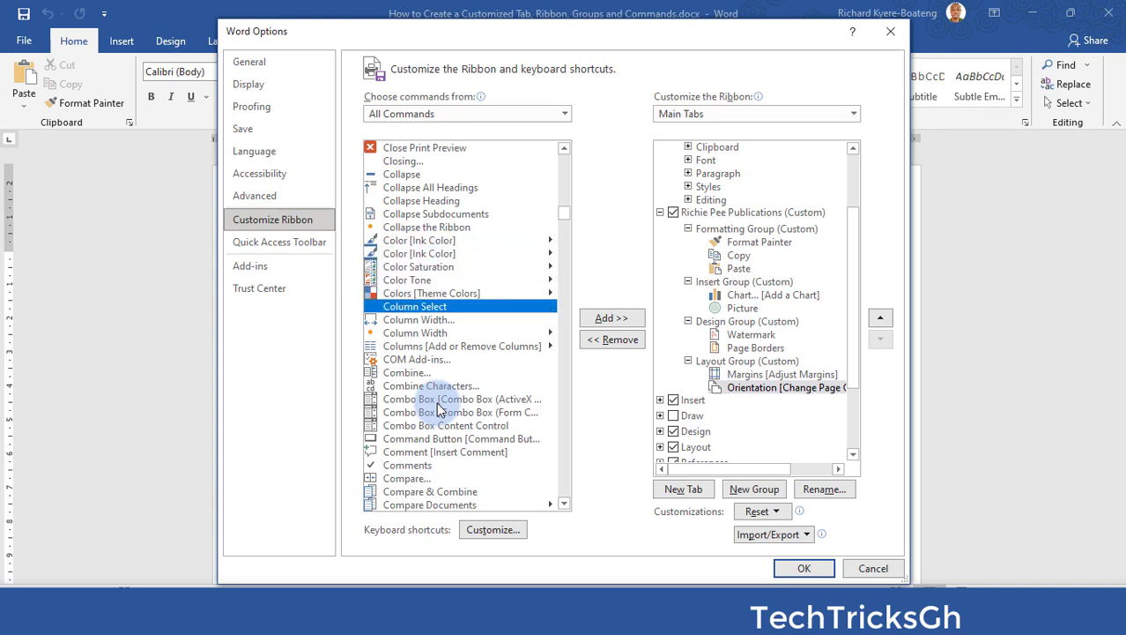
pyautogui.click(611, 319)
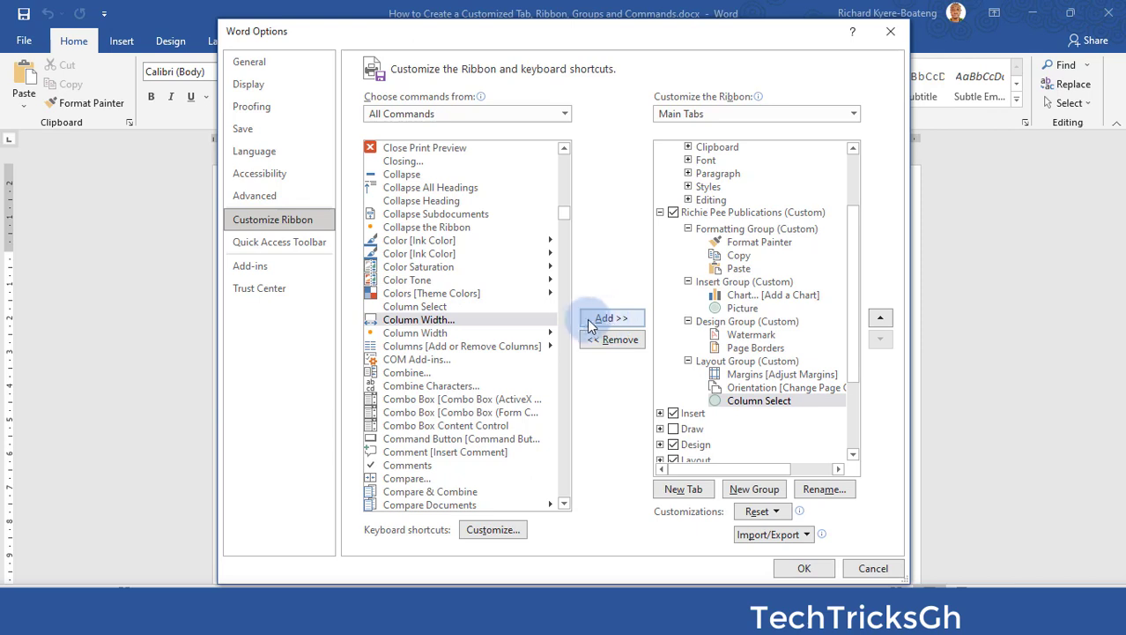
pyautogui.click(443, 321)
pyautogui.press('b')
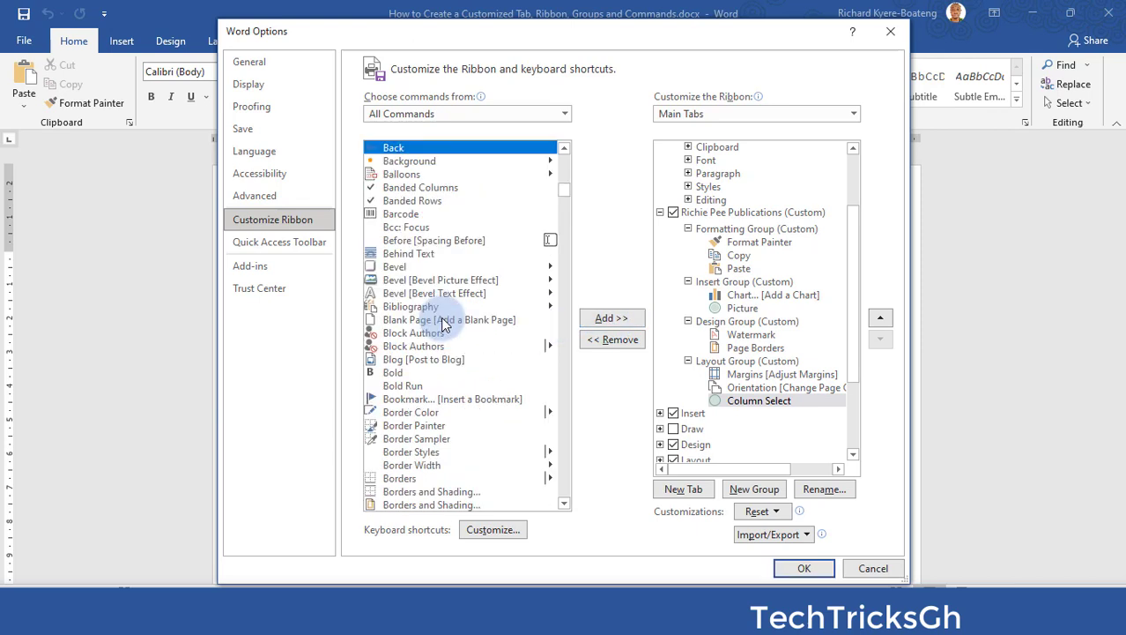
pyautogui.press('Down')
pyautogui.press('Down')
pyautogui.press('Down')
pyautogui.press('Down')
pyautogui.press('Down')
pyautogui.press('Down')
pyautogui.press('Down')
pyautogui.press('Down')
pyautogui.press('Down')
pyautogui.press('Down')
pyautogui.press('Down')
pyautogui.press('Down')
pyautogui.press('Down')
pyautogui.press('Down')
pyautogui.press('Down')
pyautogui.press('Down')
pyautogui.press('Down')
pyautogui.press('Down')
pyautogui.press('Down')
pyautogui.press('Down')
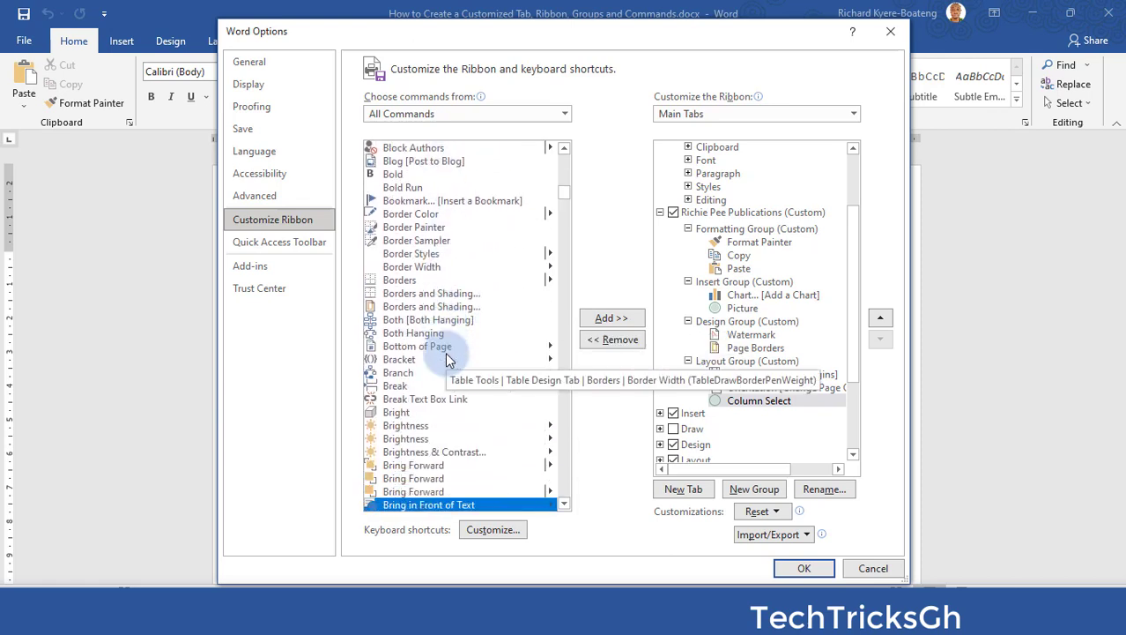
pyautogui.press('Down')
pyautogui.press('Down')
pyautogui.press('Down')
pyautogui.press('Down')
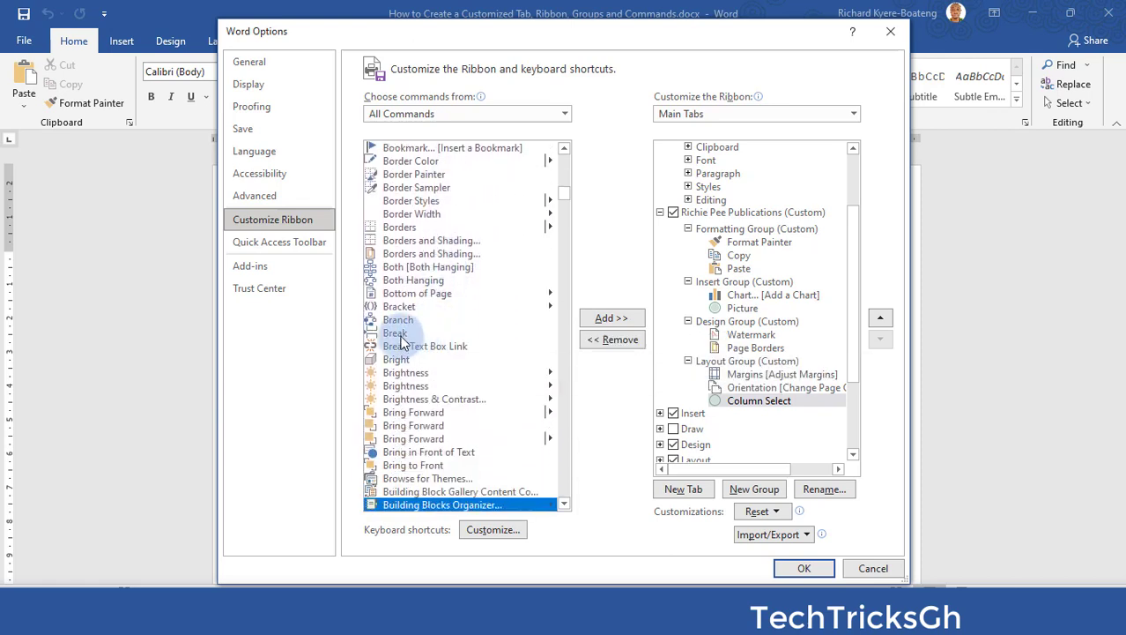
pyautogui.click(397, 333)
pyautogui.click(604, 320)
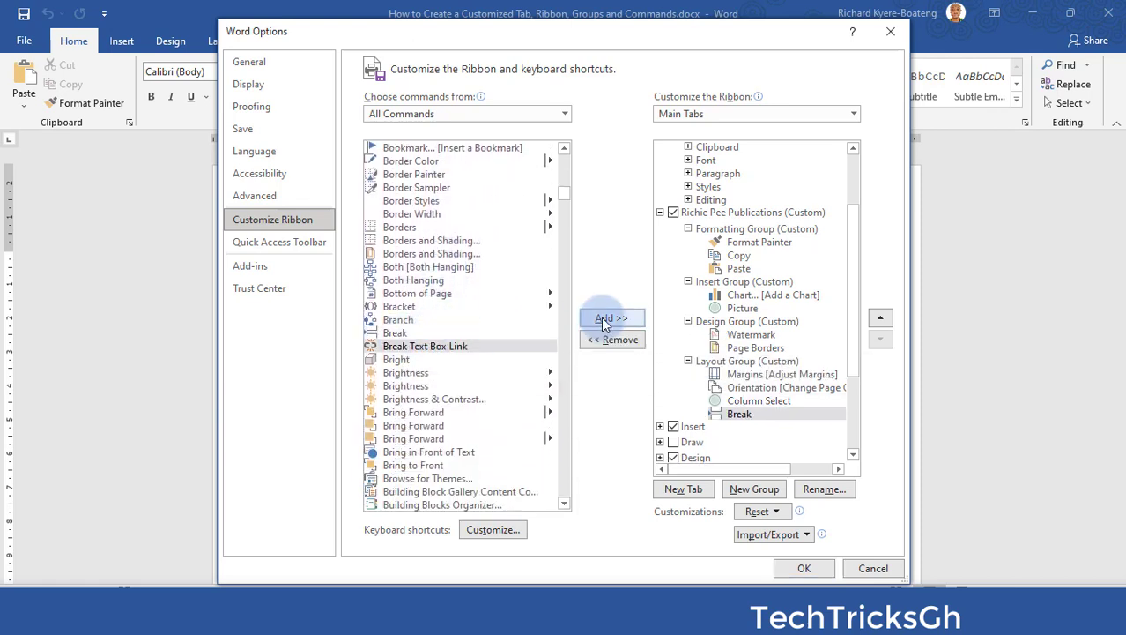
pyautogui.click(719, 361)
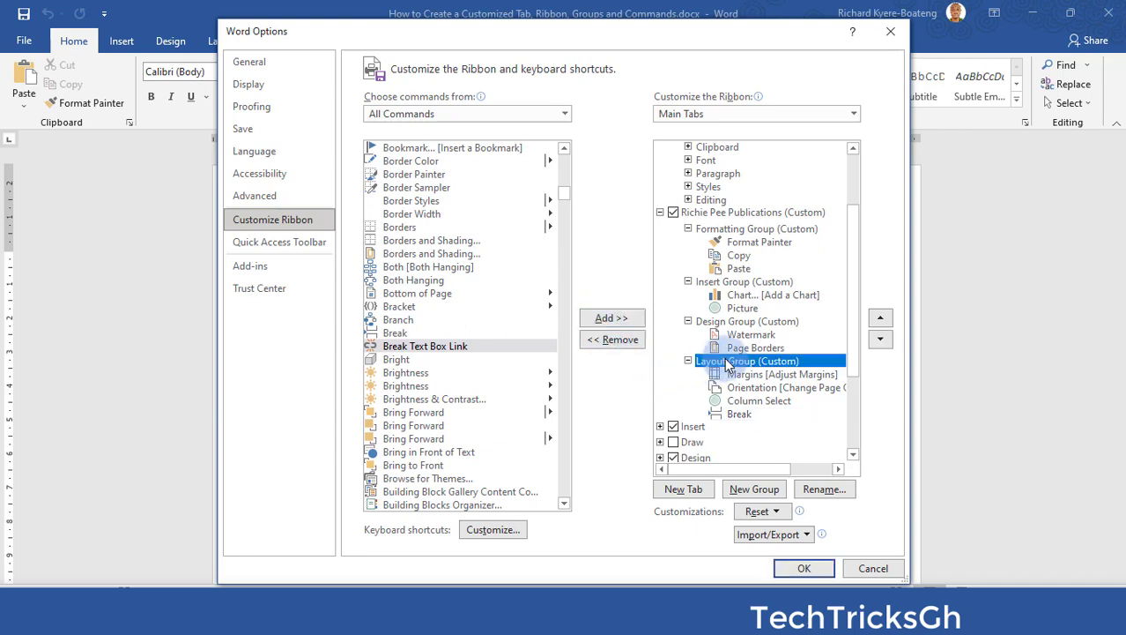
# Create a fifth custom group named 'Review Group' after Layout Group.
pyautogui.click(748, 492)
pyautogui.rightClick(723, 426)
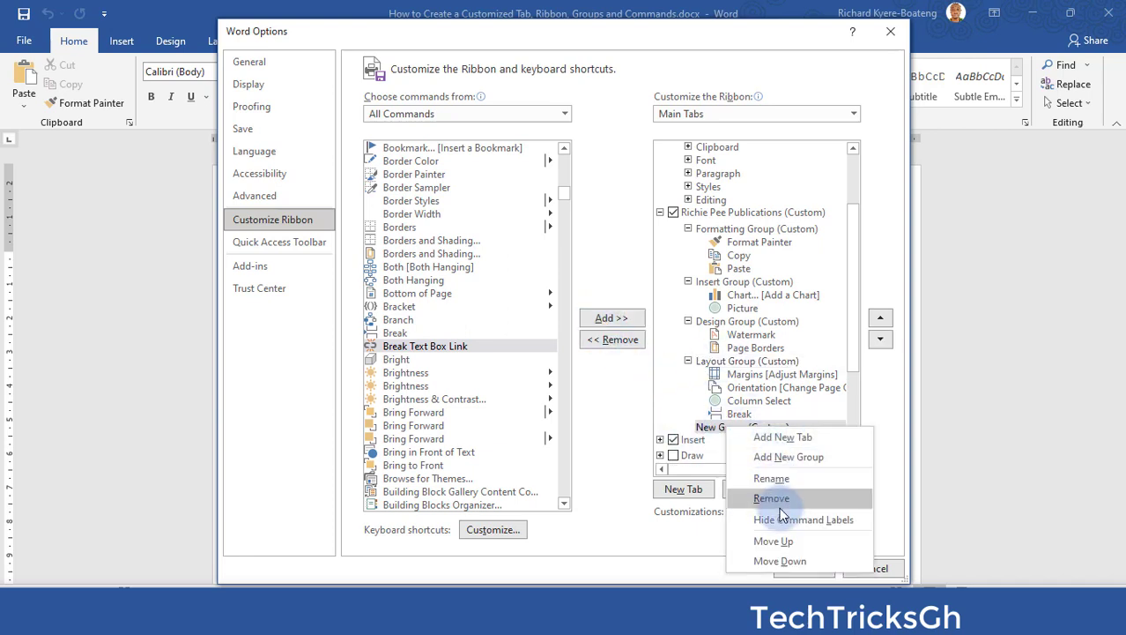
pyautogui.click(771, 479)
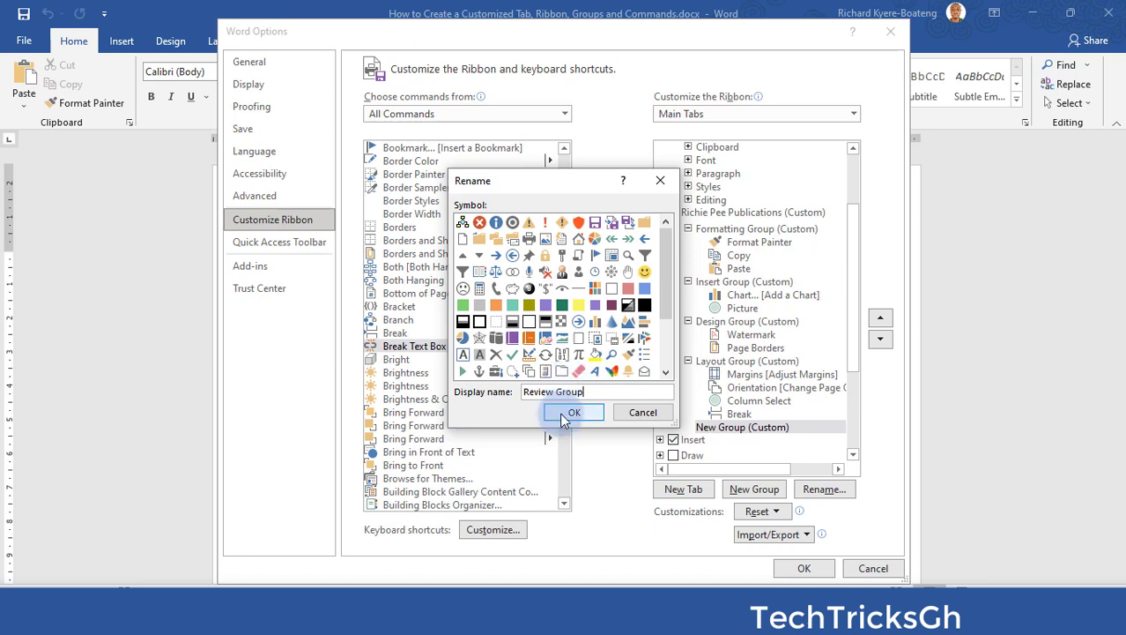
pyautogui.click(573, 413)
pyautogui.scroll(-3, 784, 388)
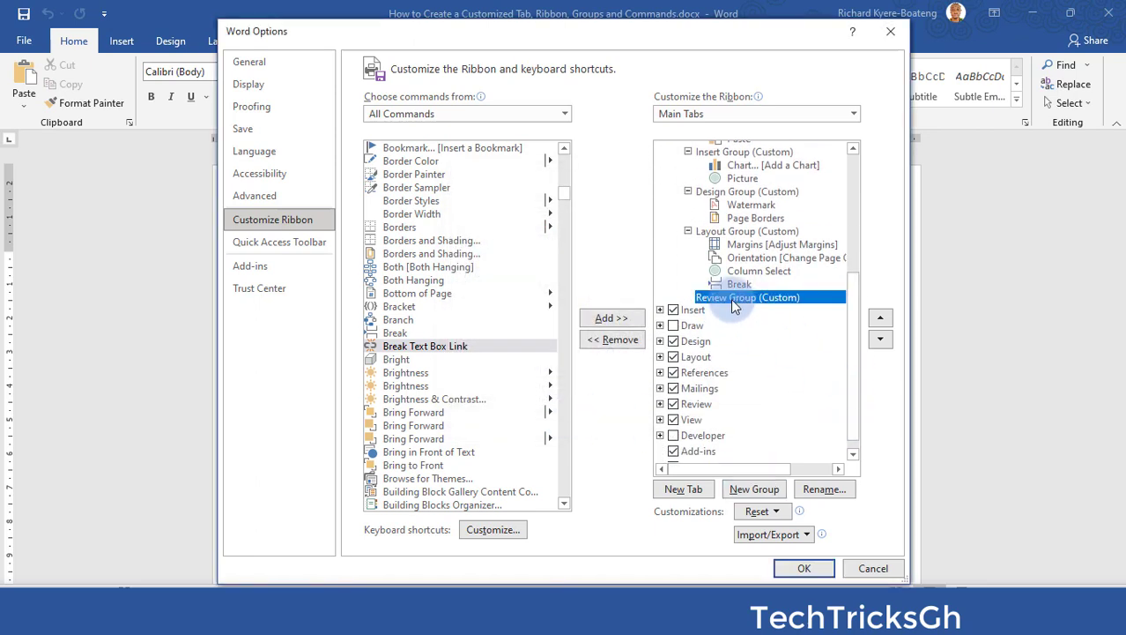
# Add the Speak command to Review Group.
pyautogui.click(422, 349)
pyautogui.press('s')
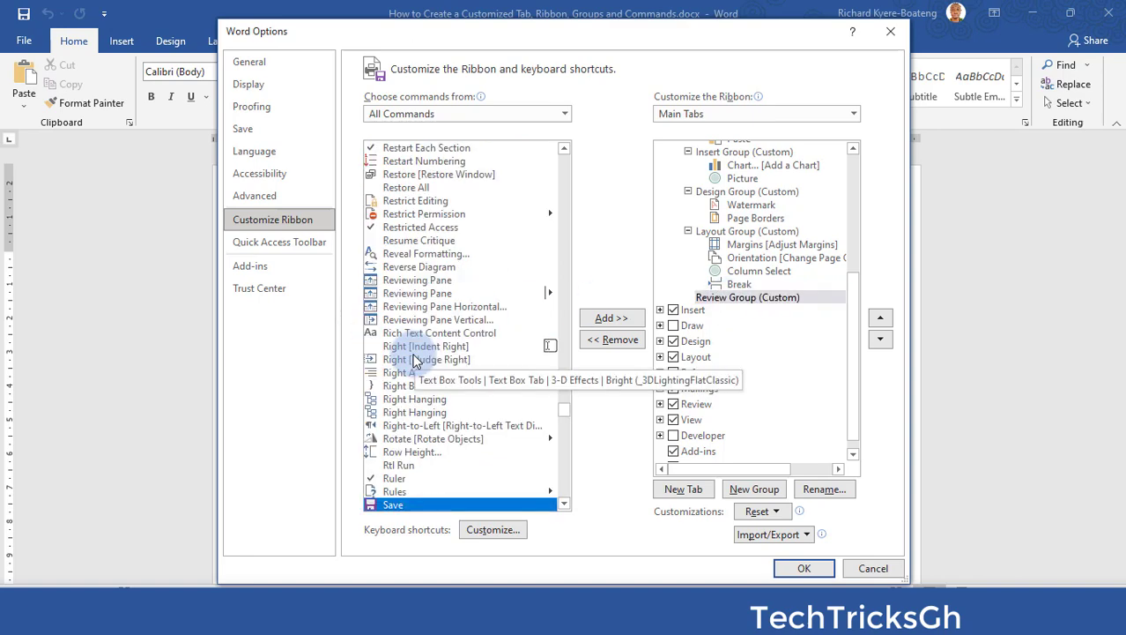
pyautogui.press('Down')
pyautogui.press('Down')
pyautogui.press('Down')
pyautogui.press('Down')
pyautogui.press('Down')
pyautogui.press('Down')
pyautogui.press('Down')
pyautogui.press('Down')
pyautogui.press('Down')
pyautogui.press('Down')
pyautogui.press('Down')
pyautogui.press('Down')
pyautogui.press('Down')
pyautogui.press('Down')
pyautogui.press('Down')
pyautogui.press('Down')
pyautogui.press('Down')
pyautogui.press('Down')
pyautogui.press('Down')
pyautogui.press('Down')
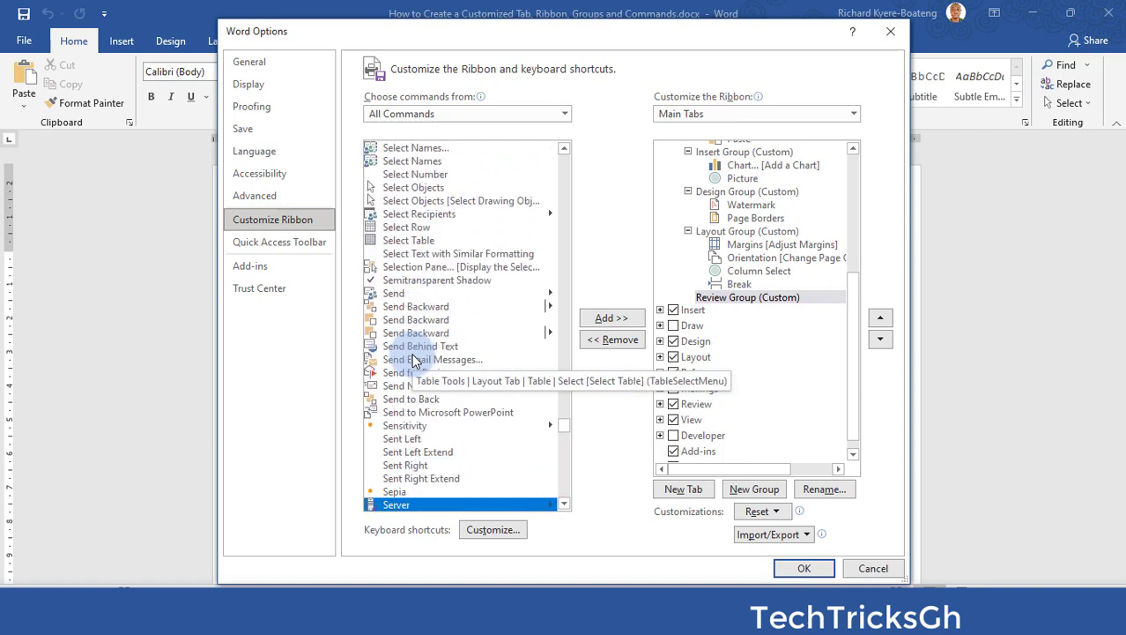
pyautogui.press('Down')
pyautogui.press('Down')
pyautogui.press('Down')
pyautogui.press('Down')
pyautogui.press('Down')
pyautogui.press('Down')
pyautogui.press('Down')
pyautogui.press('Down')
pyautogui.press('Down')
pyautogui.press('Down')
pyautogui.press('Down')
pyautogui.press('Down')
pyautogui.press('Down')
pyautogui.press('Down')
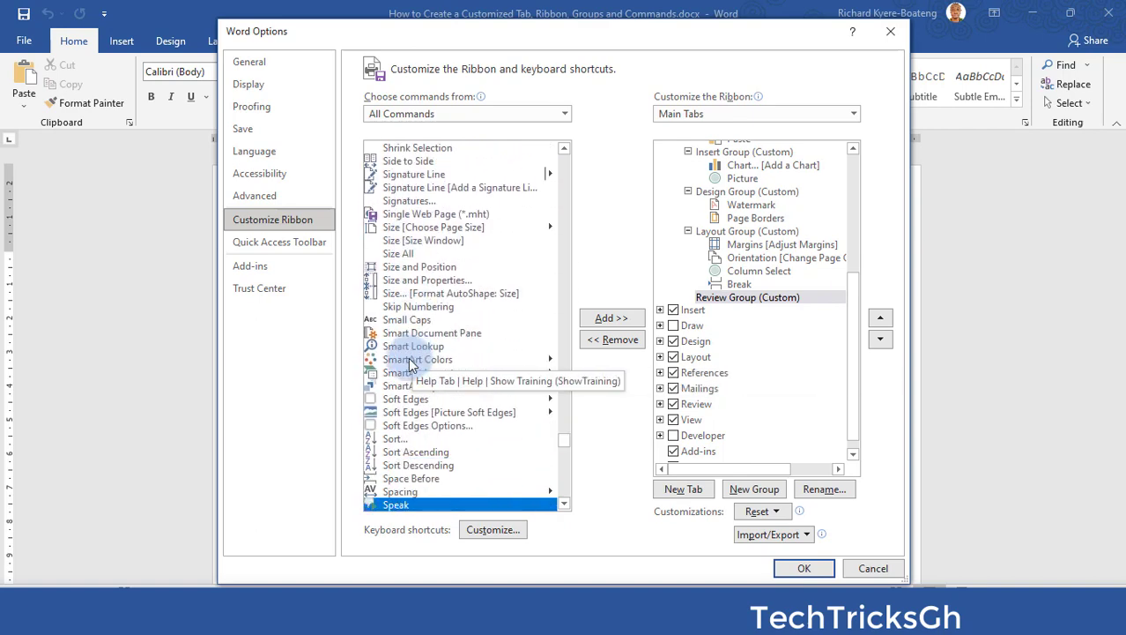
pyautogui.click(622, 325)
# Add the Grammar command to Review Group after Speak.
pyautogui.click(407, 509)
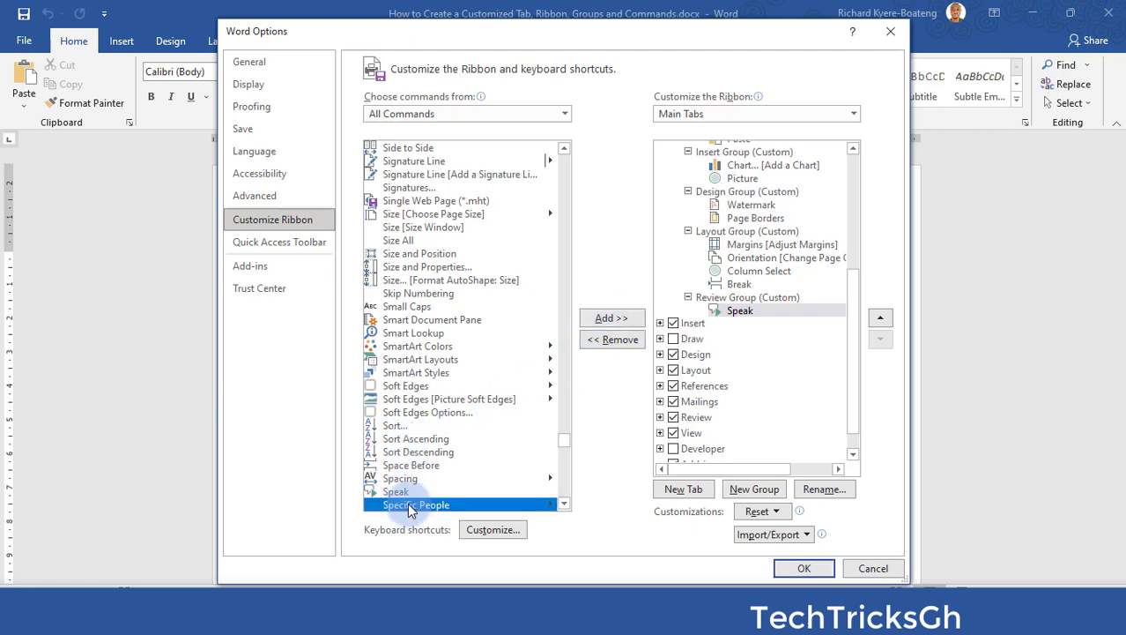
pyautogui.press('g')
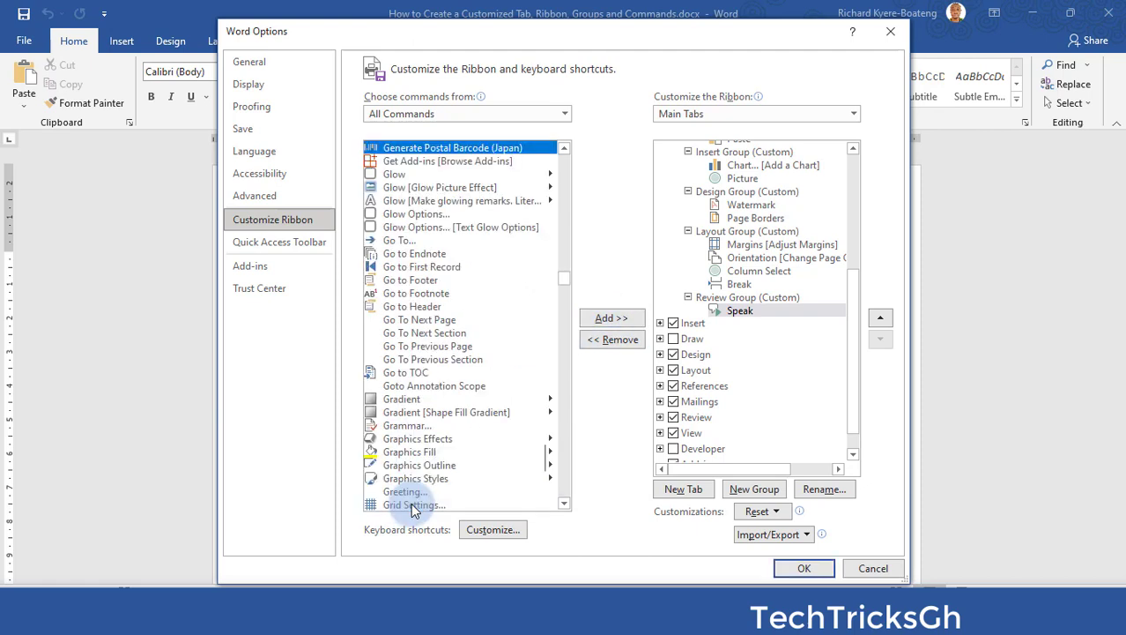
pyautogui.press('Down')
pyautogui.press('Down')
pyautogui.press('Down')
pyautogui.press('Down')
pyautogui.press('Down')
pyautogui.press('Down')
pyautogui.press('Down')
pyautogui.press('Down')
pyautogui.press('Down')
pyautogui.press('Down')
pyautogui.press('Down')
pyautogui.press('Down')
pyautogui.press('Down')
pyautogui.press('Down')
pyautogui.press('Down')
pyautogui.press('Down')
pyautogui.press('Down')
pyautogui.press('Down')
pyautogui.press('Down')
pyautogui.press('Down')
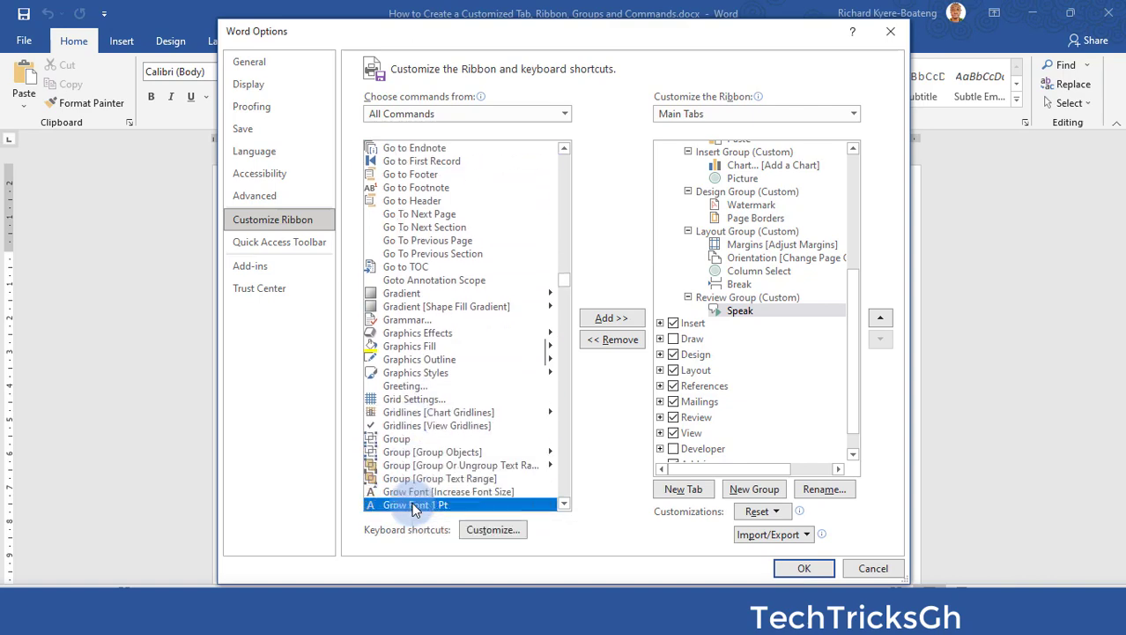
pyautogui.press('Down')
pyautogui.press('Down')
pyautogui.press('Down')
pyautogui.press('Down')
pyautogui.press('Down')
pyautogui.press('Down')
pyautogui.press('Down')
pyautogui.press('Down')
pyautogui.press('Down')
pyautogui.press('Down')
pyautogui.press('Down')
pyautogui.press('Down')
pyautogui.press('Down')
pyautogui.press('Down')
pyautogui.press('Down')
pyautogui.press('Down')
pyautogui.press('Down')
pyautogui.press('Down')
pyautogui.press('Down')
pyautogui.press('Down')
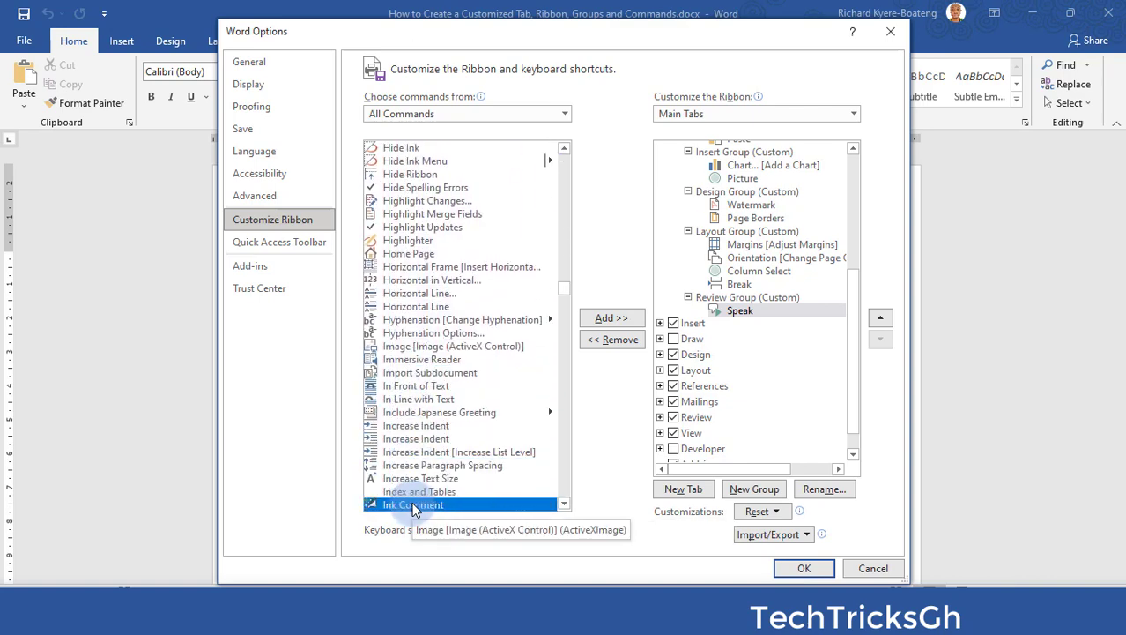
pyautogui.press('Up')
pyautogui.press('Up')
pyautogui.press('Up')
pyautogui.press('Up')
pyautogui.press('Up')
pyautogui.press('Up')
pyautogui.press('Up')
pyautogui.press('Up')
pyautogui.press('Up')
pyautogui.press('Up')
pyautogui.press('Up')
pyautogui.press('Up')
pyautogui.press('Up')
pyautogui.press('Up')
pyautogui.press('Up')
pyautogui.press('Up')
pyautogui.press('Up')
pyautogui.press('Up')
pyautogui.press('Up')
pyautogui.press('Up')
pyautogui.press('Down')
pyautogui.press('Down')
pyautogui.press('Down')
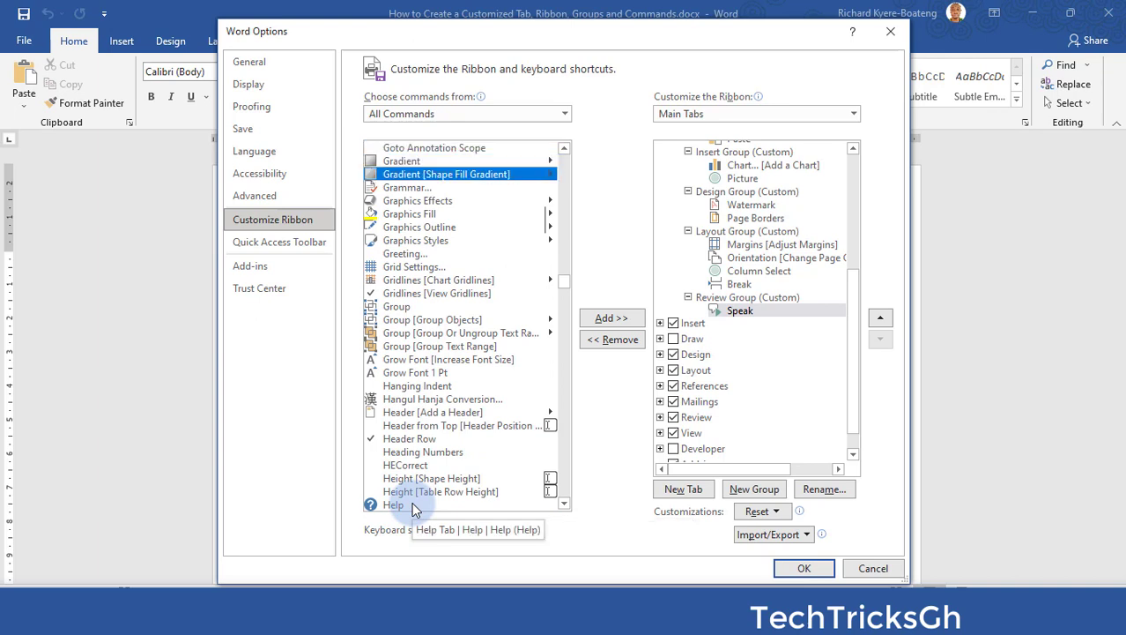
pyautogui.click(612, 318)
pyautogui.click(763, 297)
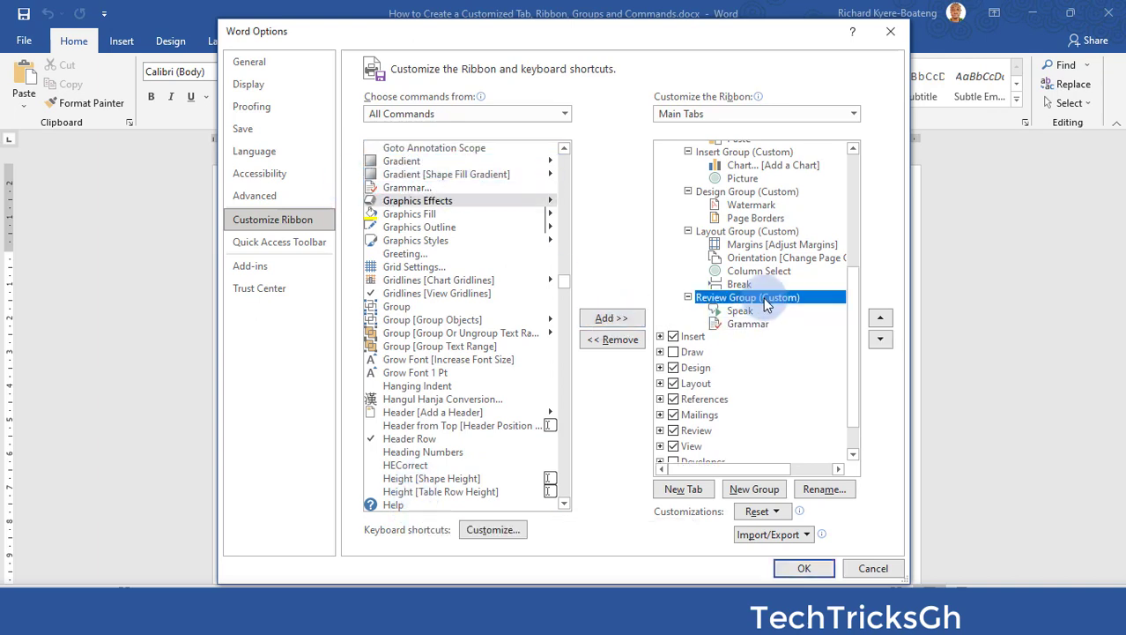
# Add a sixth custom group below Review Group, renamed 'Save Group', and select it.
pyautogui.click(748, 498)
pyautogui.rightClick(734, 336)
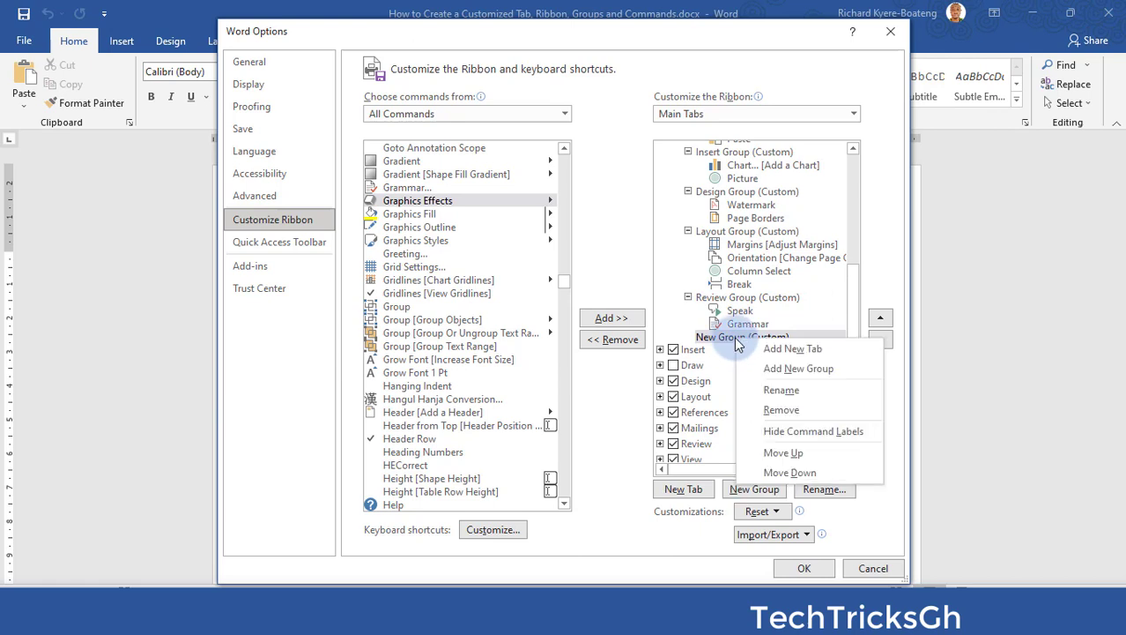
pyautogui.click(782, 390)
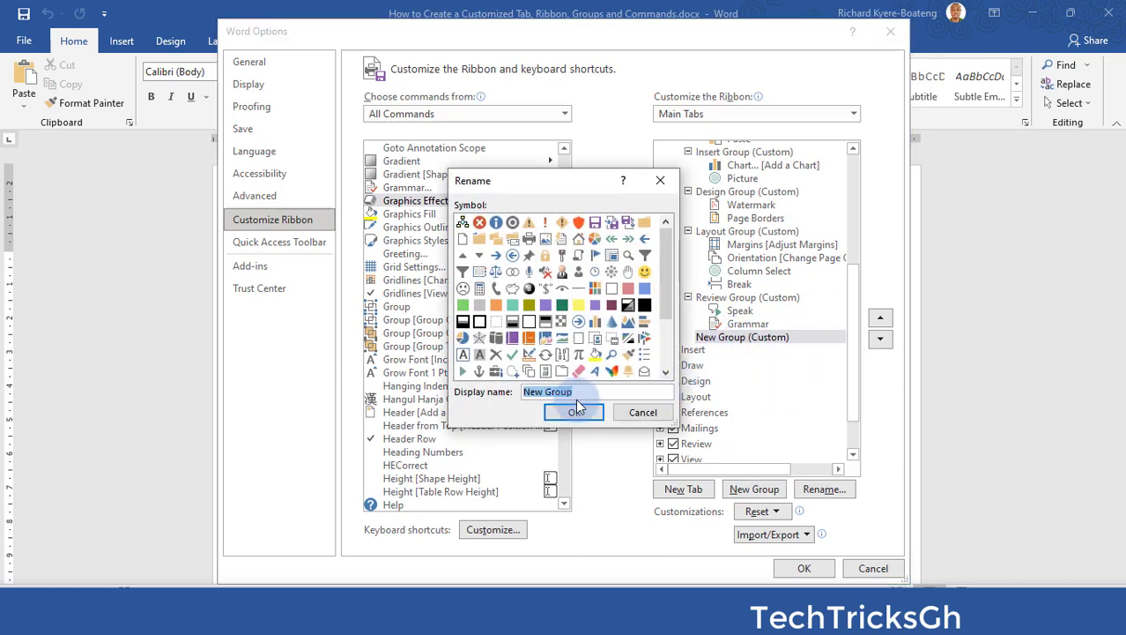
pyautogui.write('Save Group')
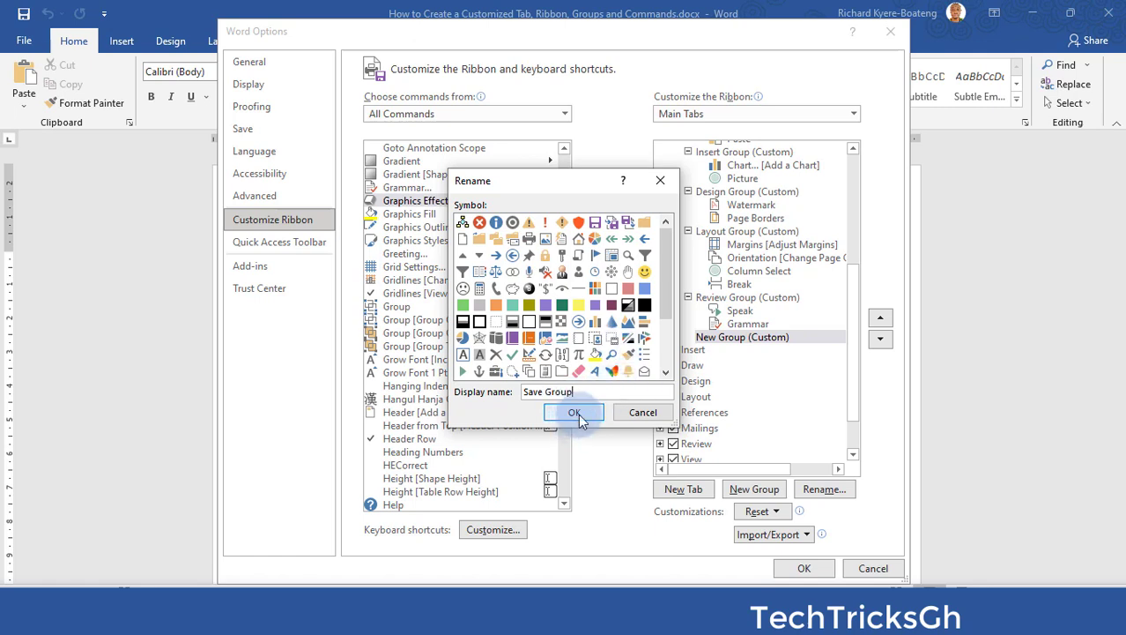
pyautogui.click(575, 412)
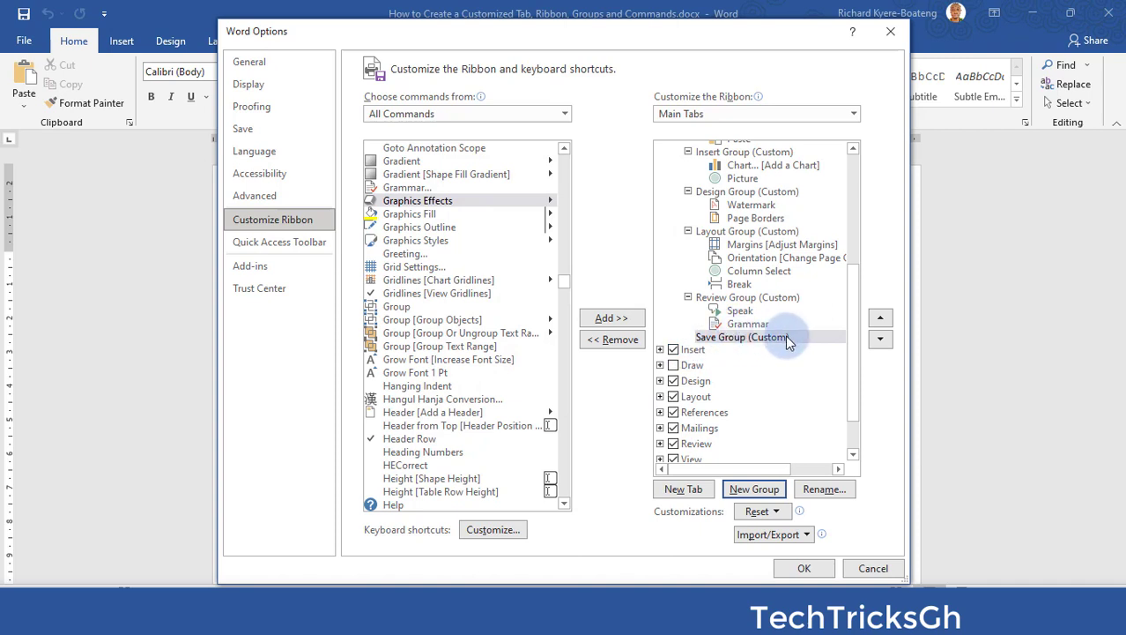
pyautogui.click(745, 340)
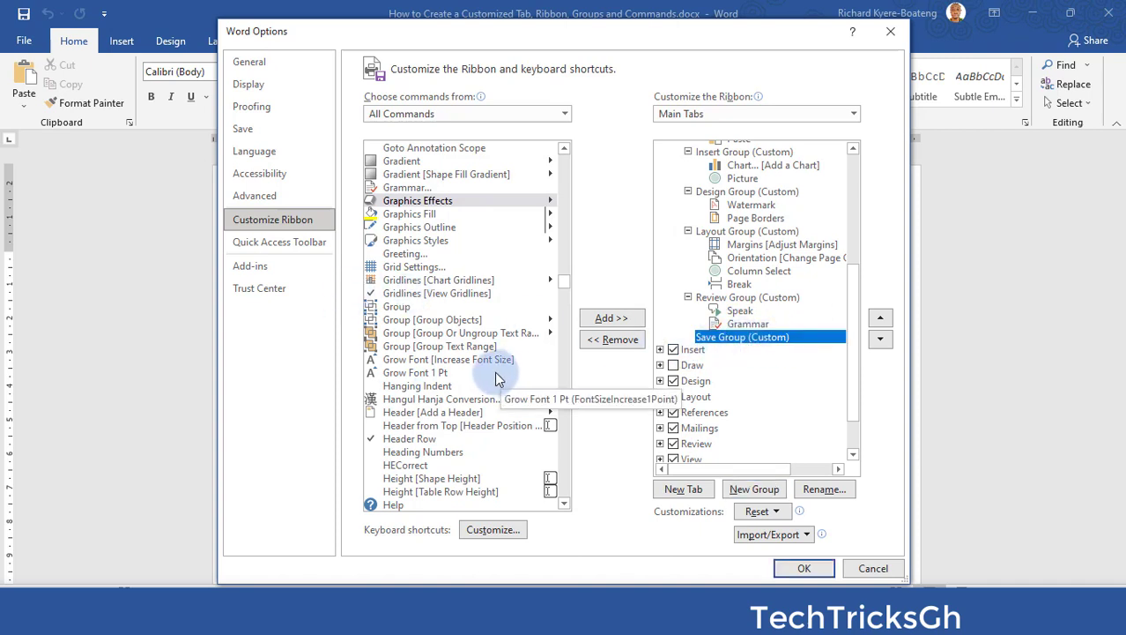
pyautogui.click(407, 202)
# Add the Save and Open commands to Save Group.
pyautogui.press('s')
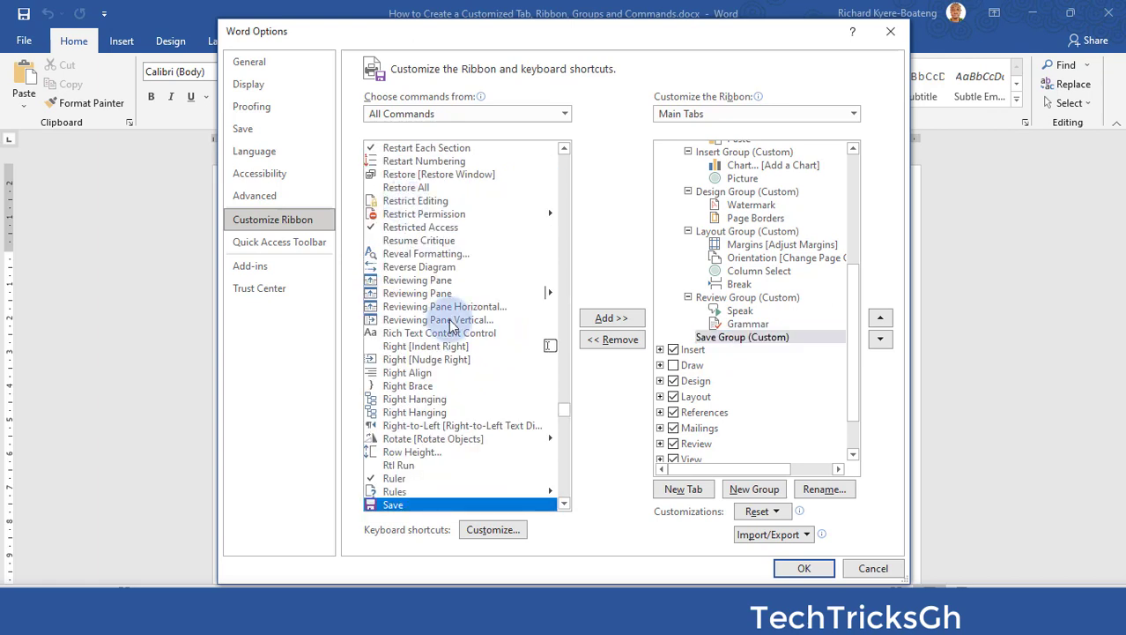
pyautogui.click(606, 317)
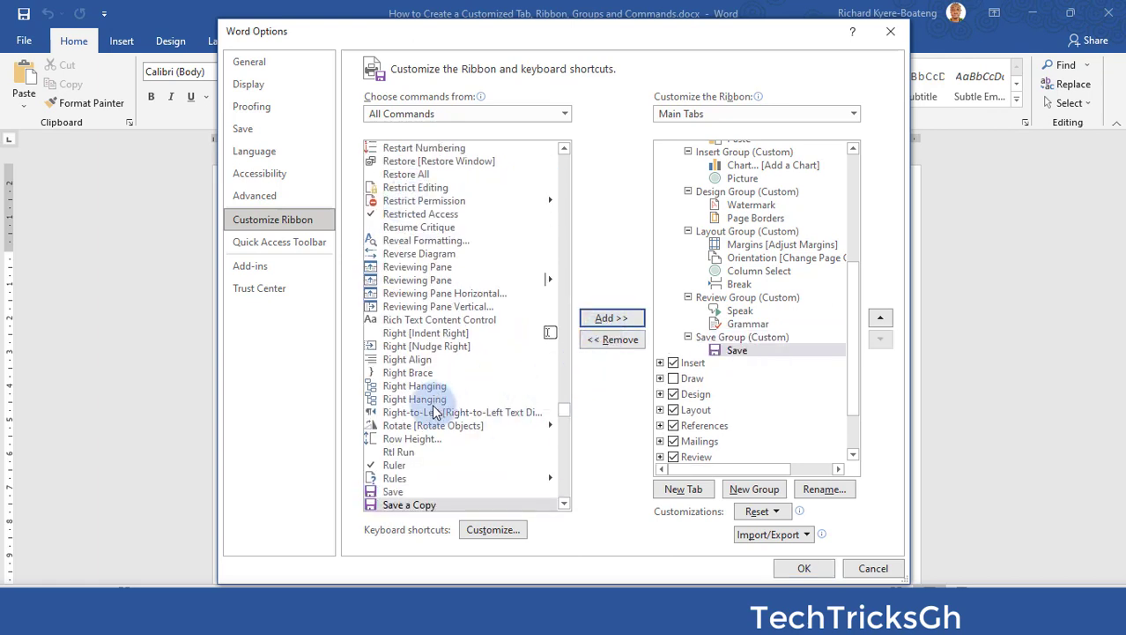
pyautogui.click(424, 319)
pyautogui.press('o')
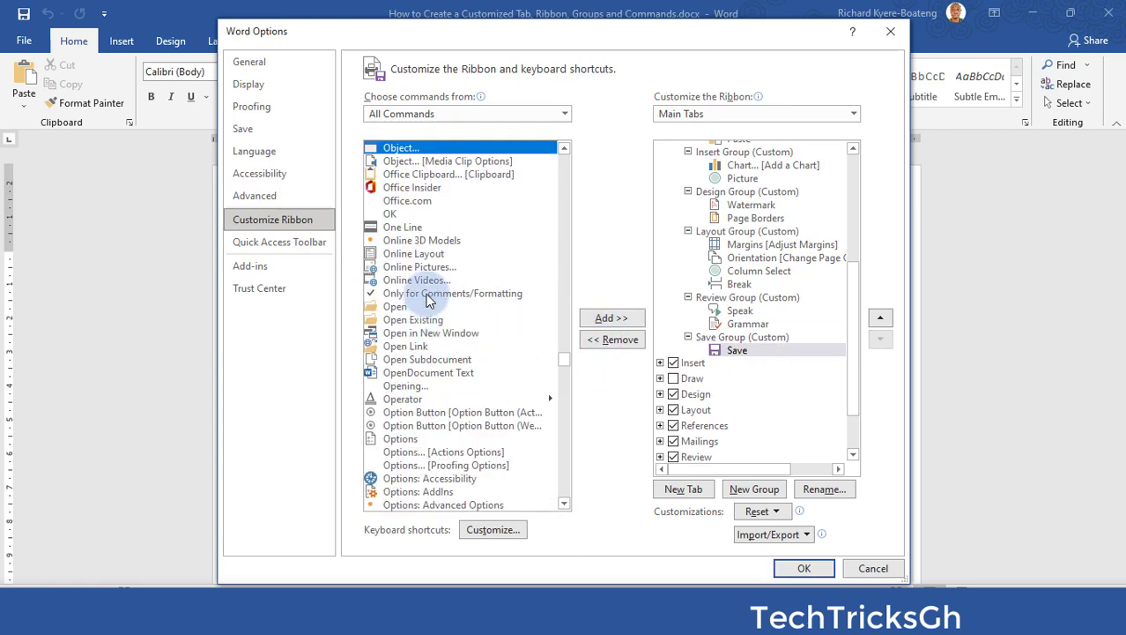
pyautogui.press('Down')
pyautogui.press('Down')
pyautogui.click(457, 396)
pyautogui.press('Down')
pyautogui.press('Up')
pyautogui.press('Up')
pyautogui.press('Up')
pyautogui.press('Up')
pyautogui.press('Up')
pyautogui.press('Up')
pyautogui.press('Up')
pyautogui.press('Up')
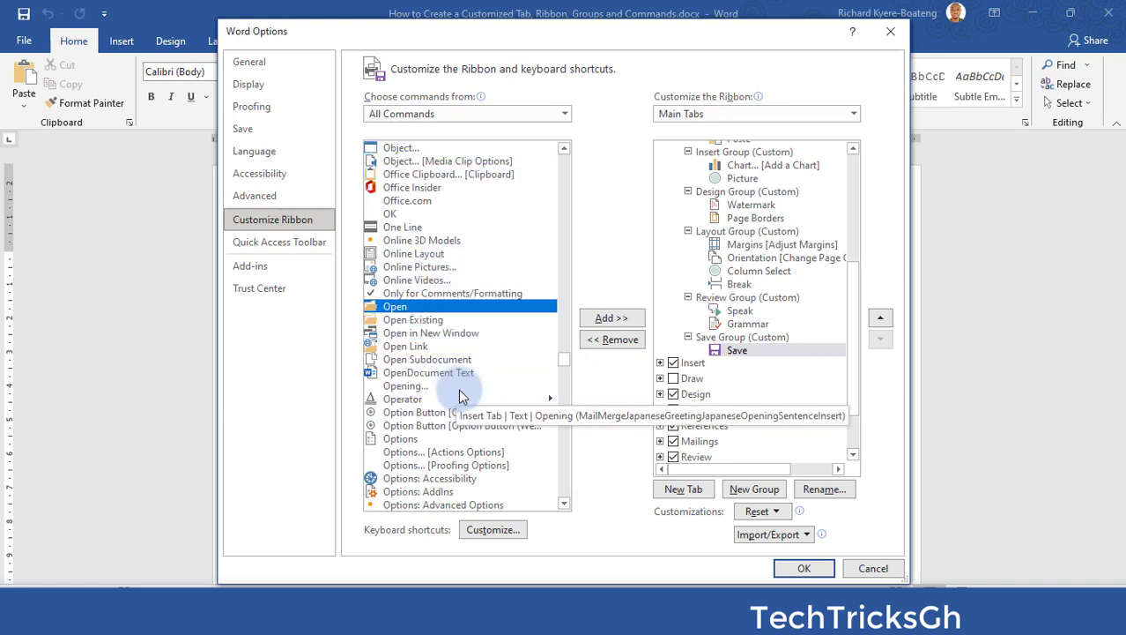
pyautogui.click(608, 317)
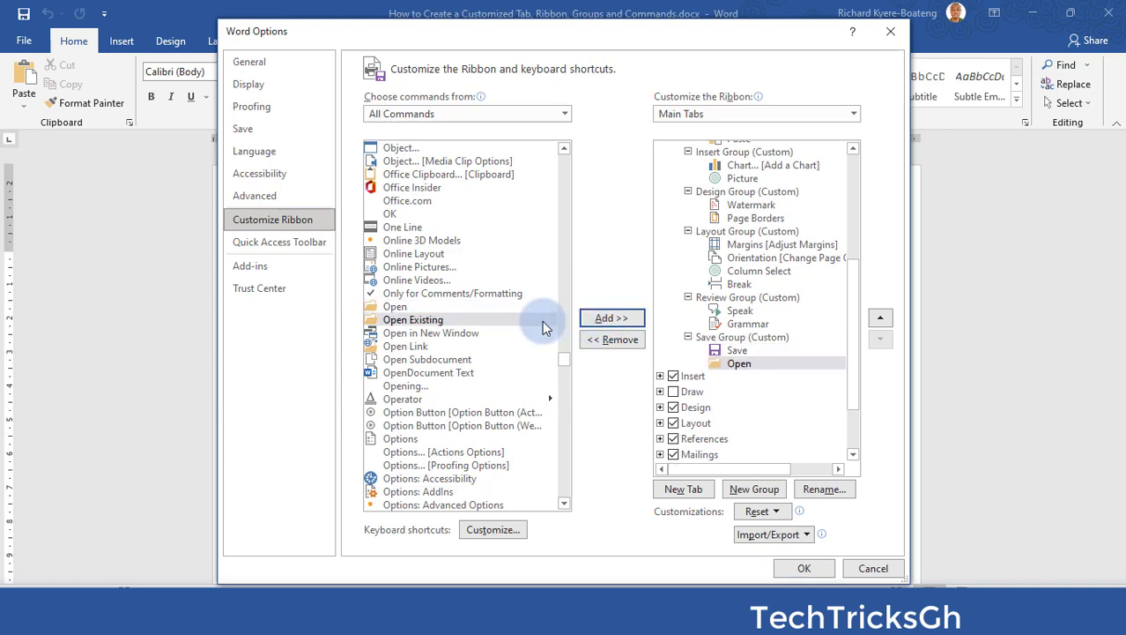
# Add Open Existing to Save Group and collapse the Richie Pee Publications tab's groups.
pyautogui.click(564, 321)
pyautogui.click(596, 319)
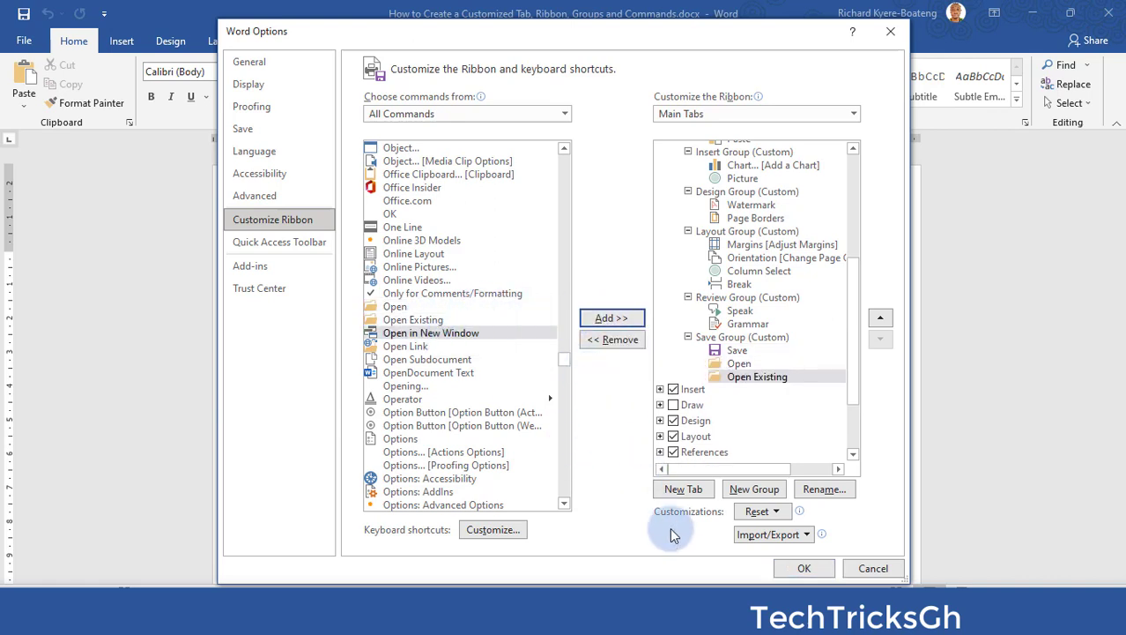
pyautogui.moveTo(859, 338); pyautogui.dragTo(857, 300)
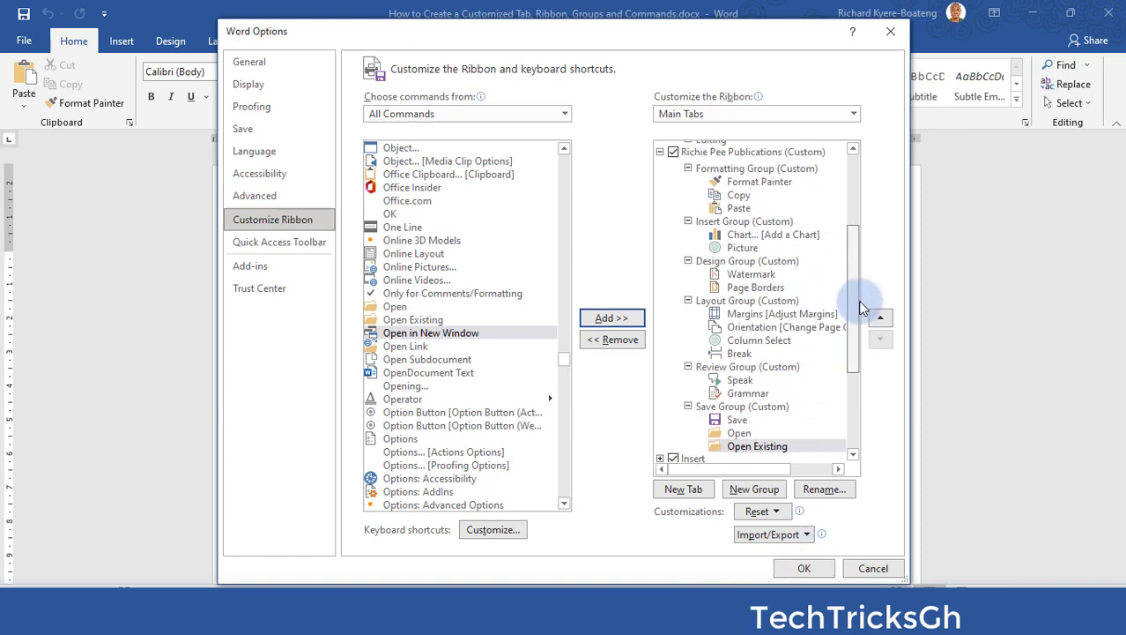
pyautogui.click(660, 152)
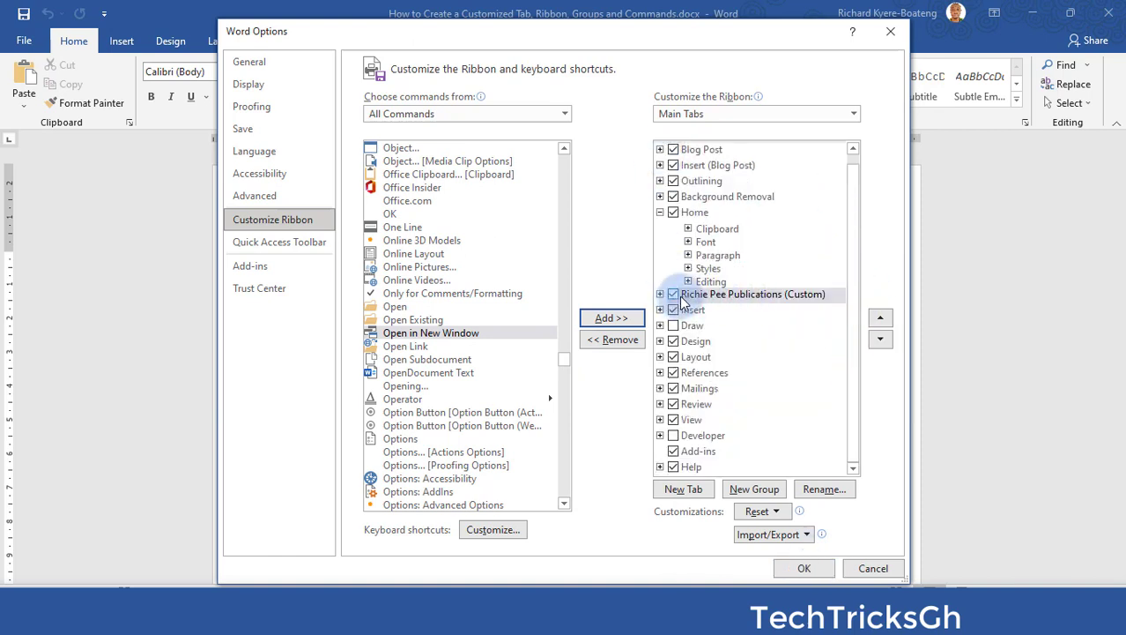
# Apply the ribbon changes, switch to Richie Pee Publications, and expand =rand(5,6) into sample paragraphs.
pyautogui.click(792, 570)
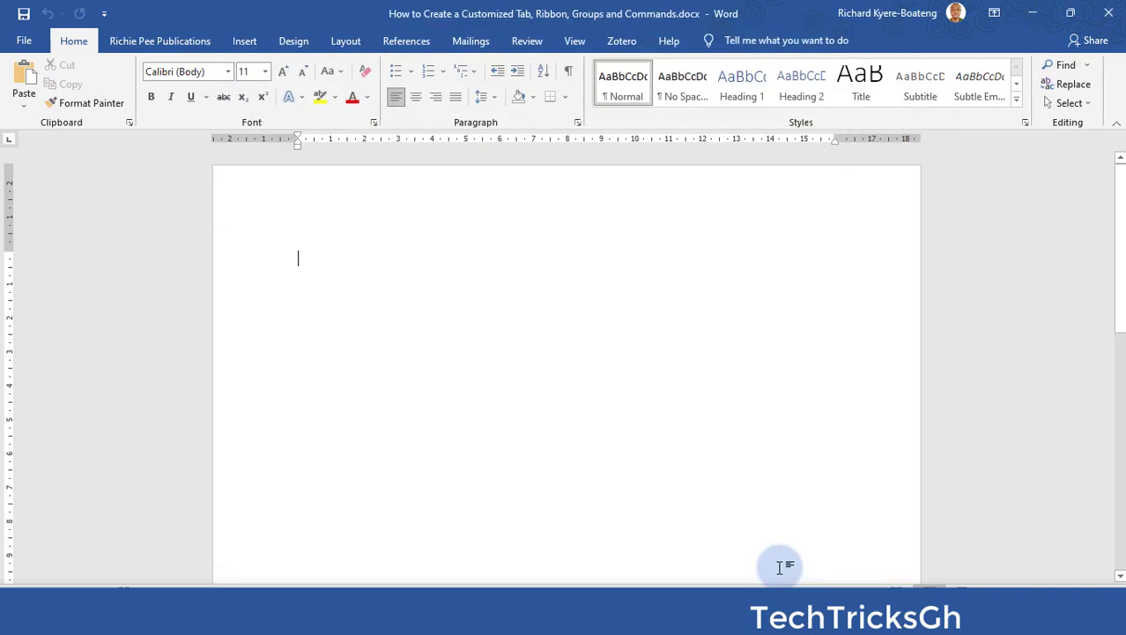
pyautogui.click(172, 44)
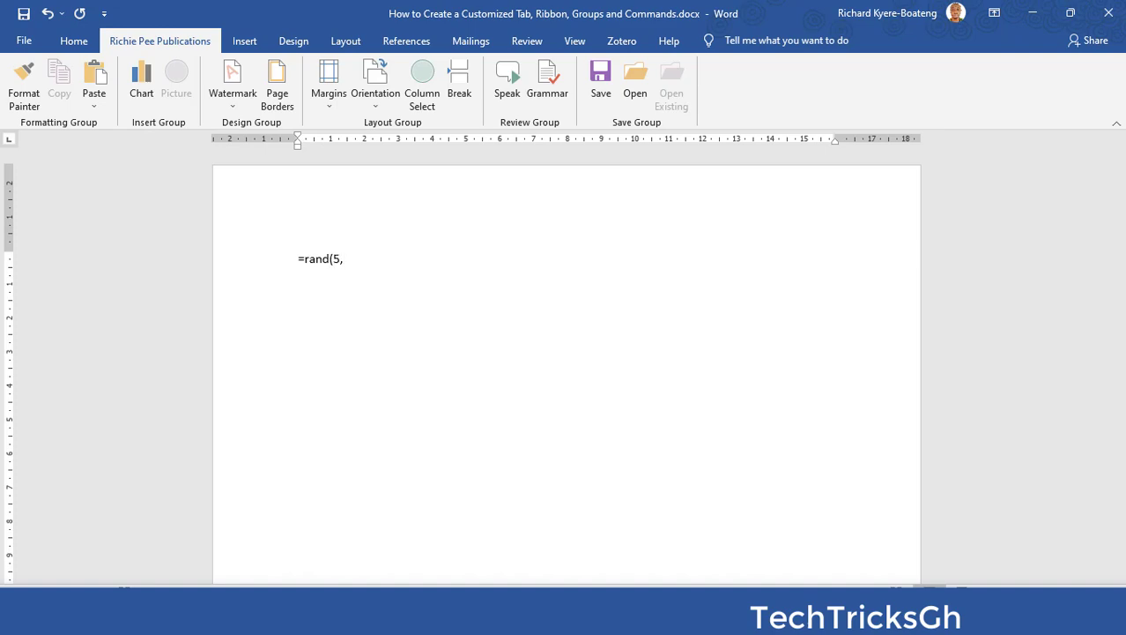
pyautogui.press('Return')
pyautogui.scroll(5, 435, 343)
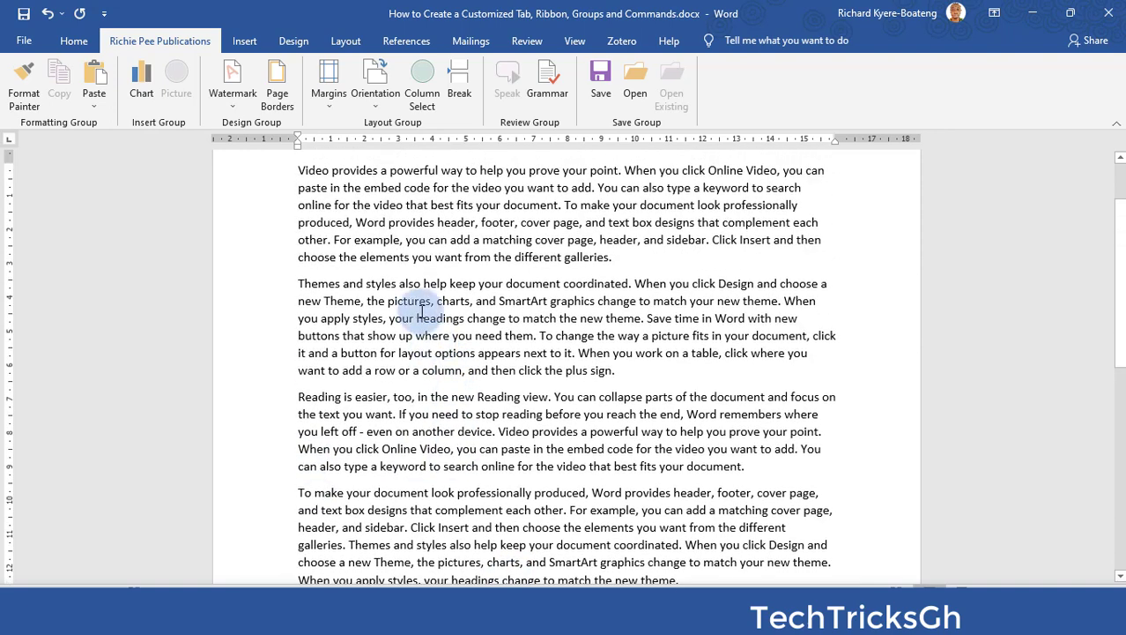
pyautogui.scroll(1, 420, 312)
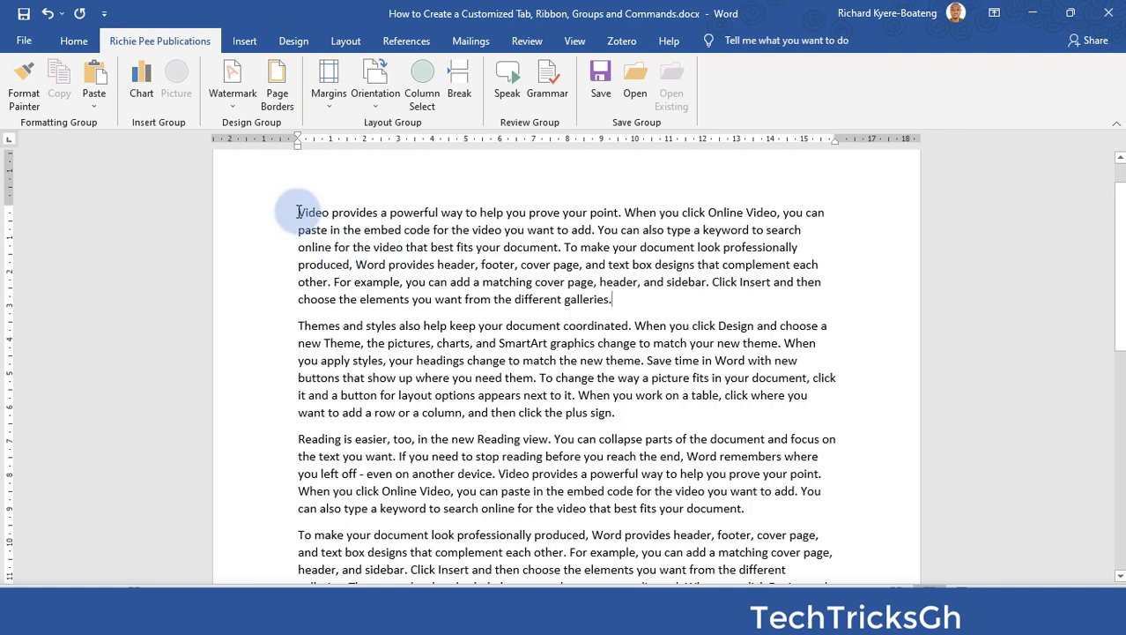
# Make the first paragraph 14 pt Times New Roman and justified.
pyautogui.moveTo(296, 213); pyautogui.dragTo(613, 301)
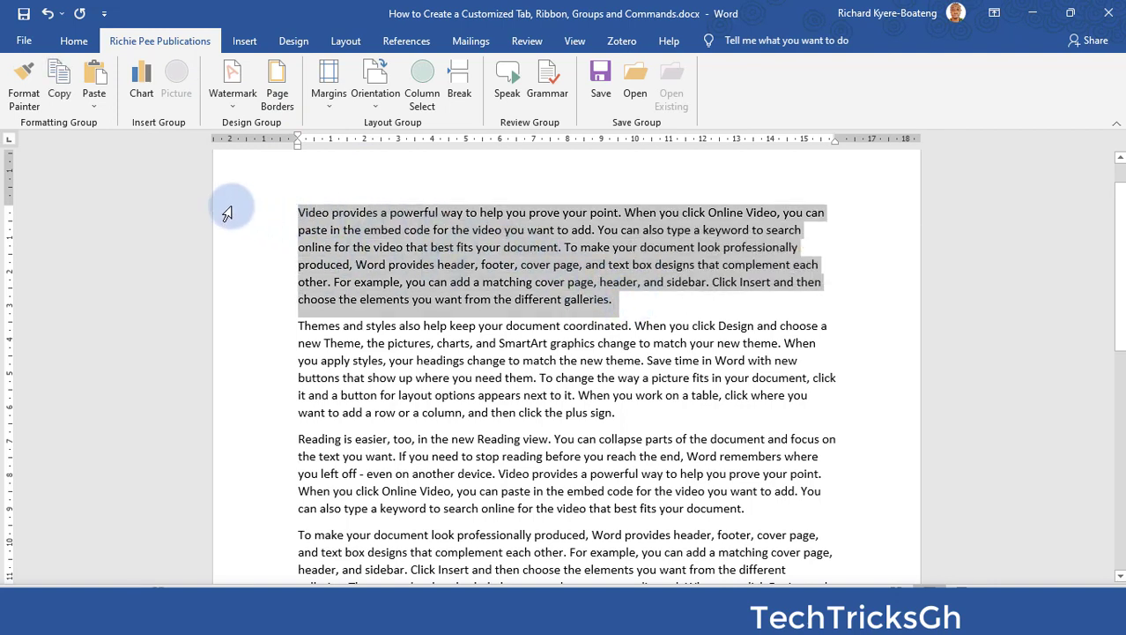
pyautogui.rightClick(421, 245)
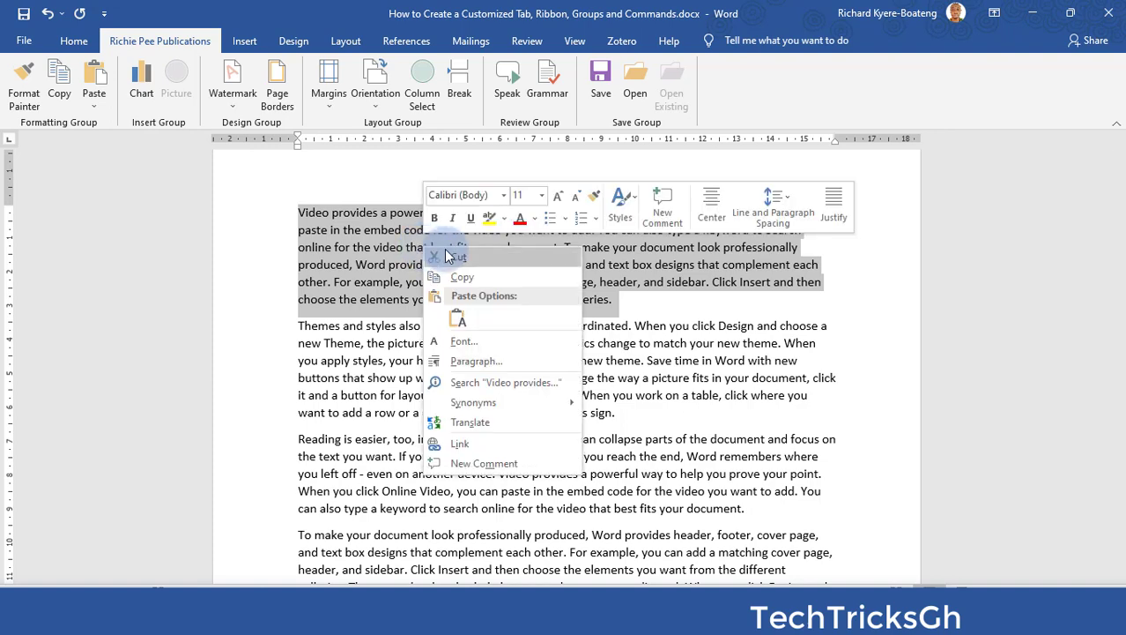
pyautogui.click(541, 195)
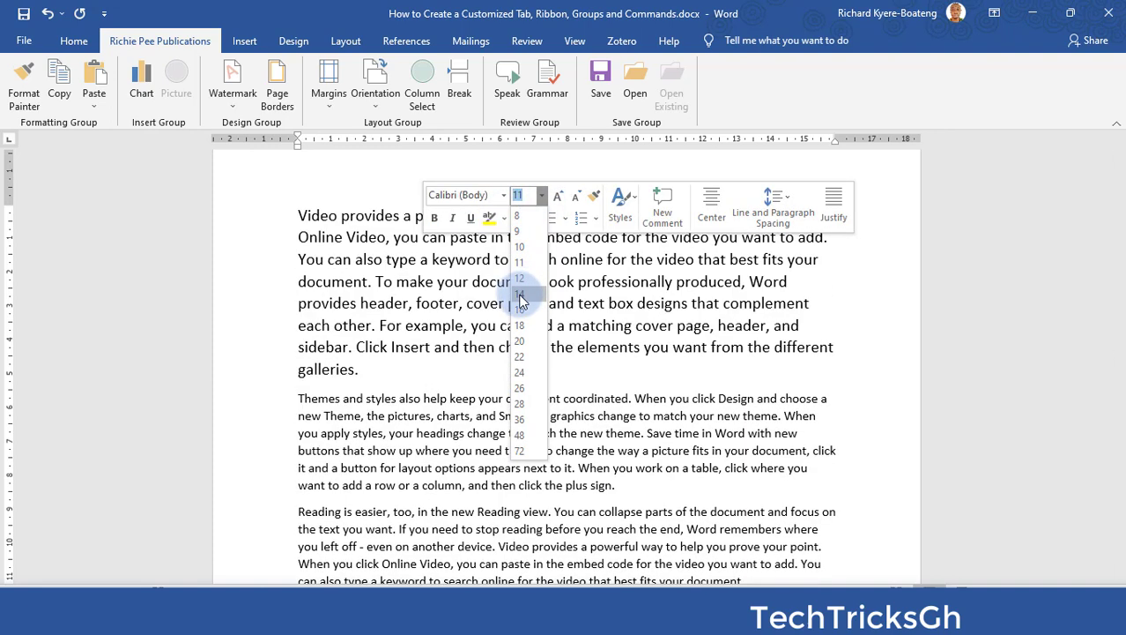
pyautogui.click(520, 293)
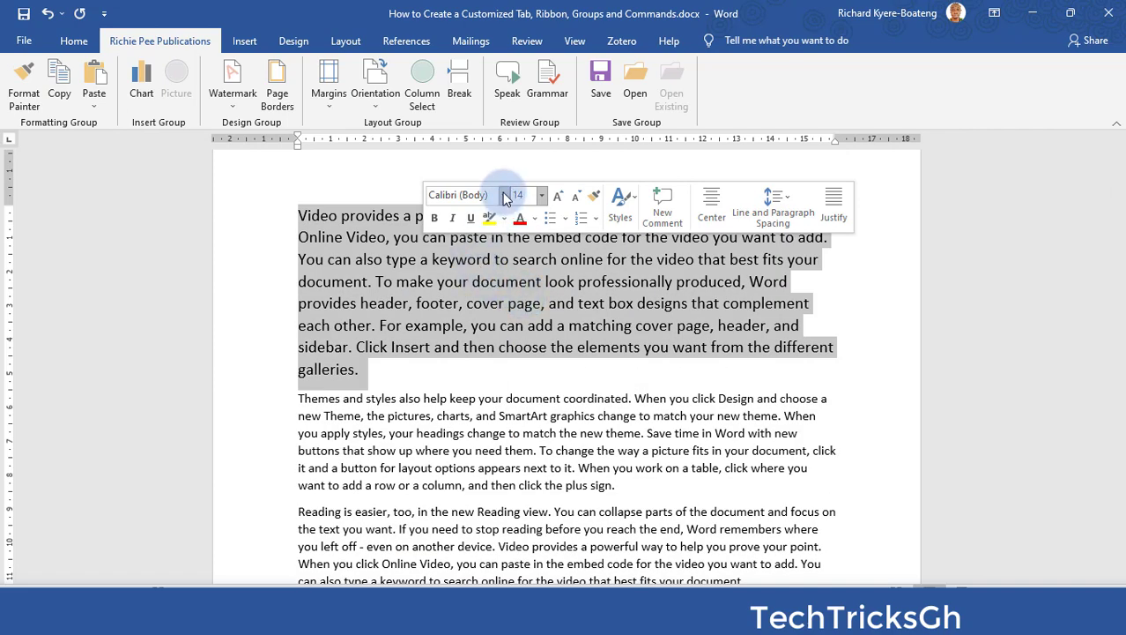
pyautogui.click(504, 195)
pyautogui.click(477, 296)
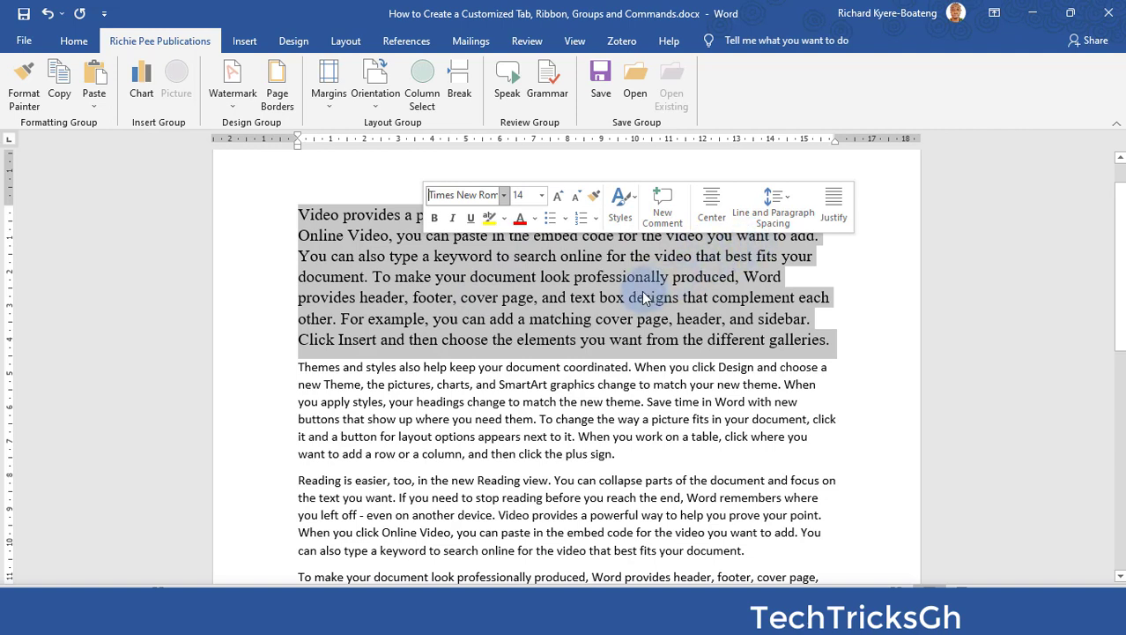
pyautogui.click(833, 205)
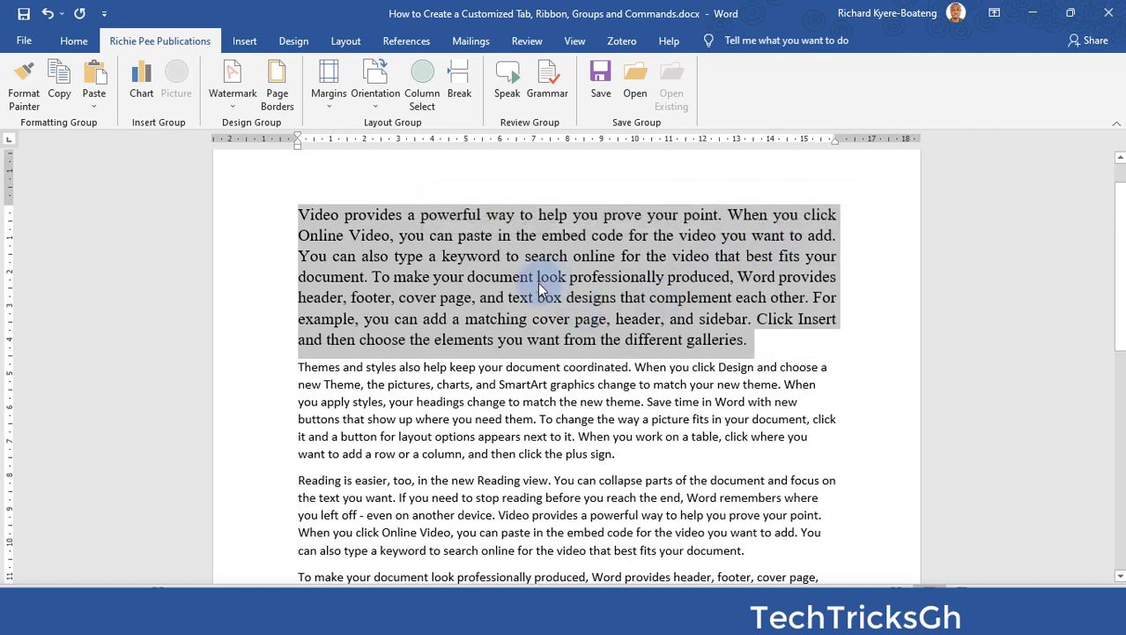
# Copy that formatting to the Reading paragraph with Format Painter and add a blank line after paragraph one.
pyautogui.click(24, 88)
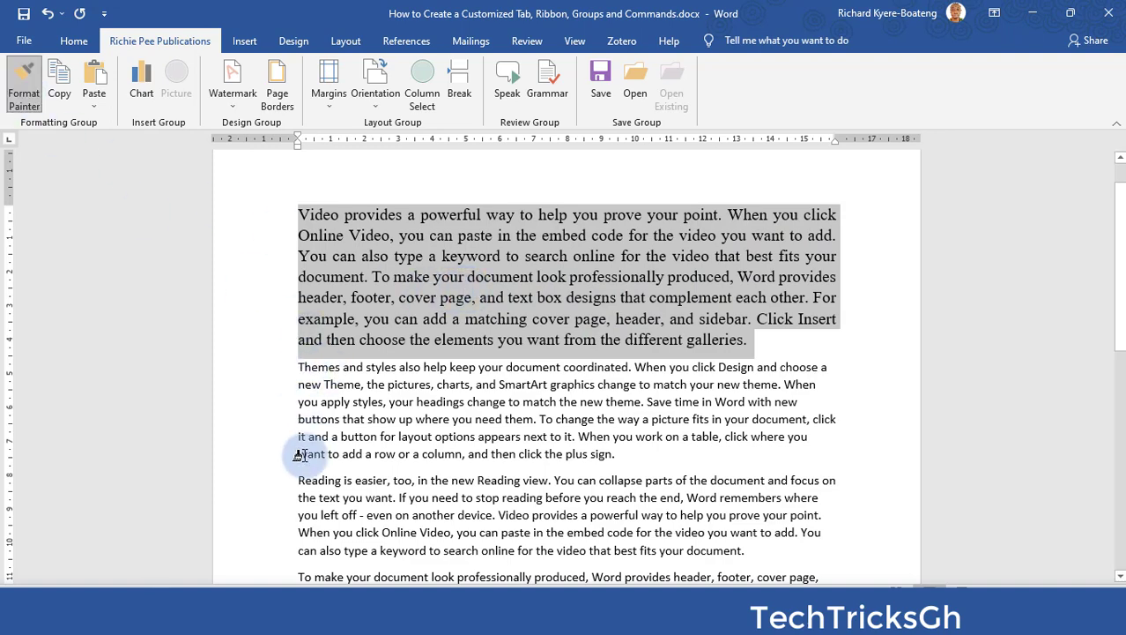
pyautogui.scroll(-1, 304, 436)
pyautogui.moveTo(297, 438)
pyautogui.mouseDown()
pyautogui.moveTo(551, 491)
pyautogui.moveTo(857, 504)
pyautogui.mouseUp()
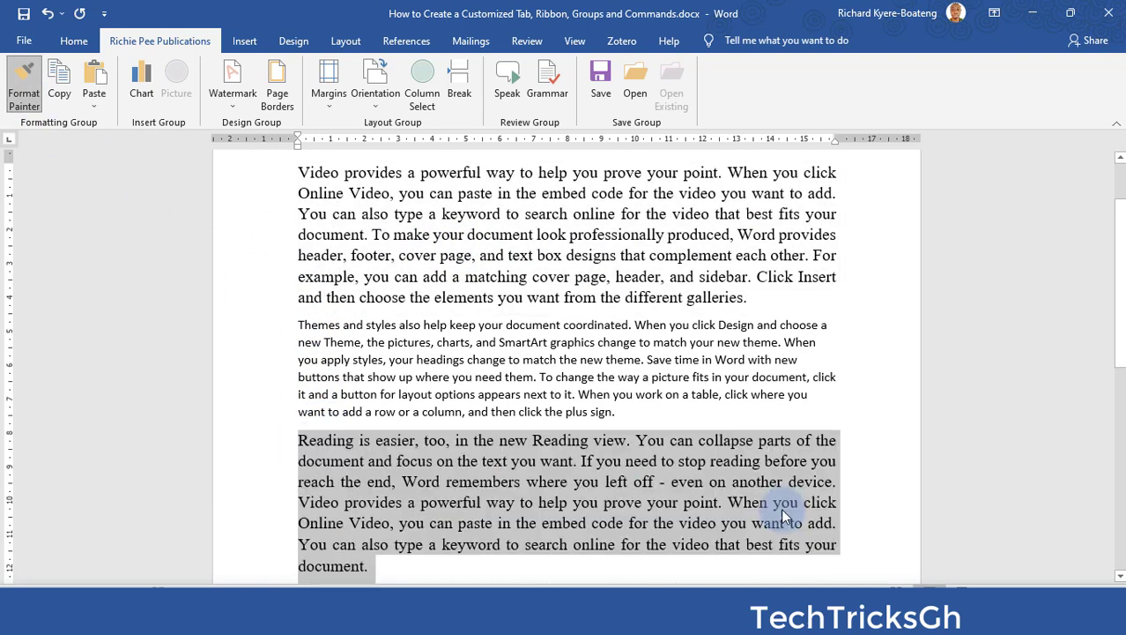
pyautogui.click(872, 378)
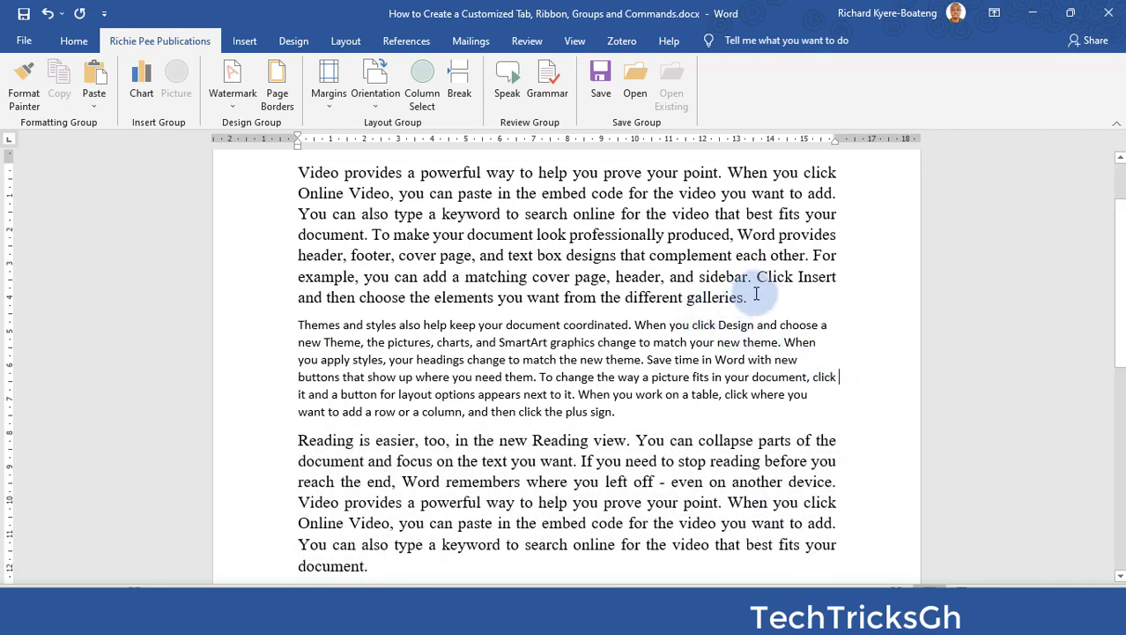
pyautogui.press('Return')
pyautogui.scroll(1, 297, 192)
pyautogui.scroll(-2, 448, 284)
pyautogui.scroll(1, 441, 315)
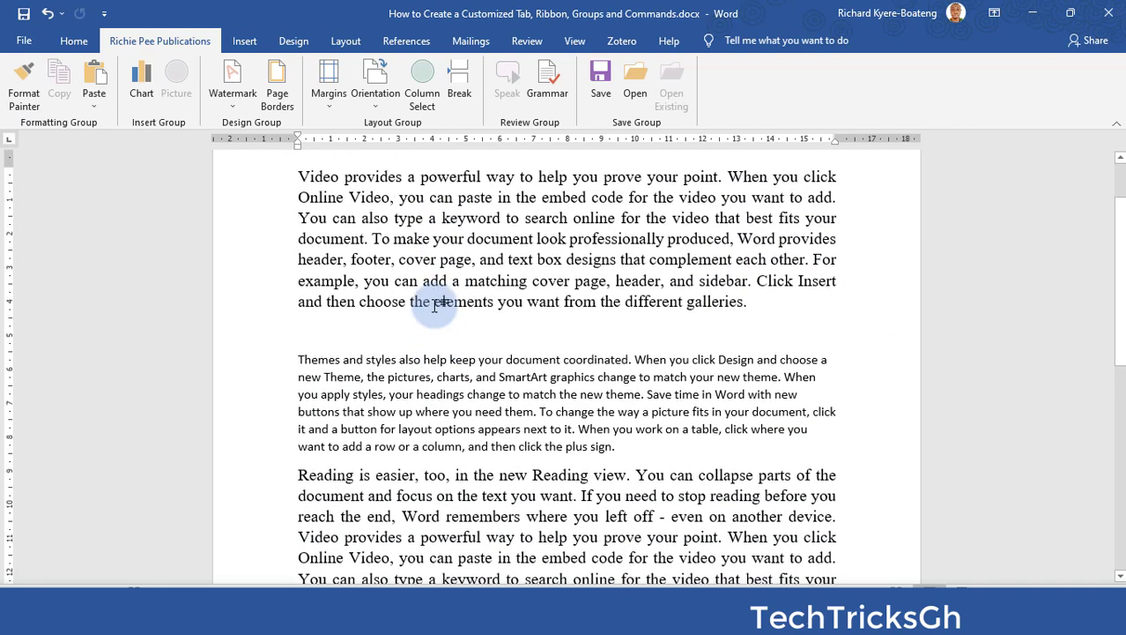
pyautogui.scroll(-1, 443, 306)
# Apply a Box page border to the whole document.
pyautogui.click(280, 91)
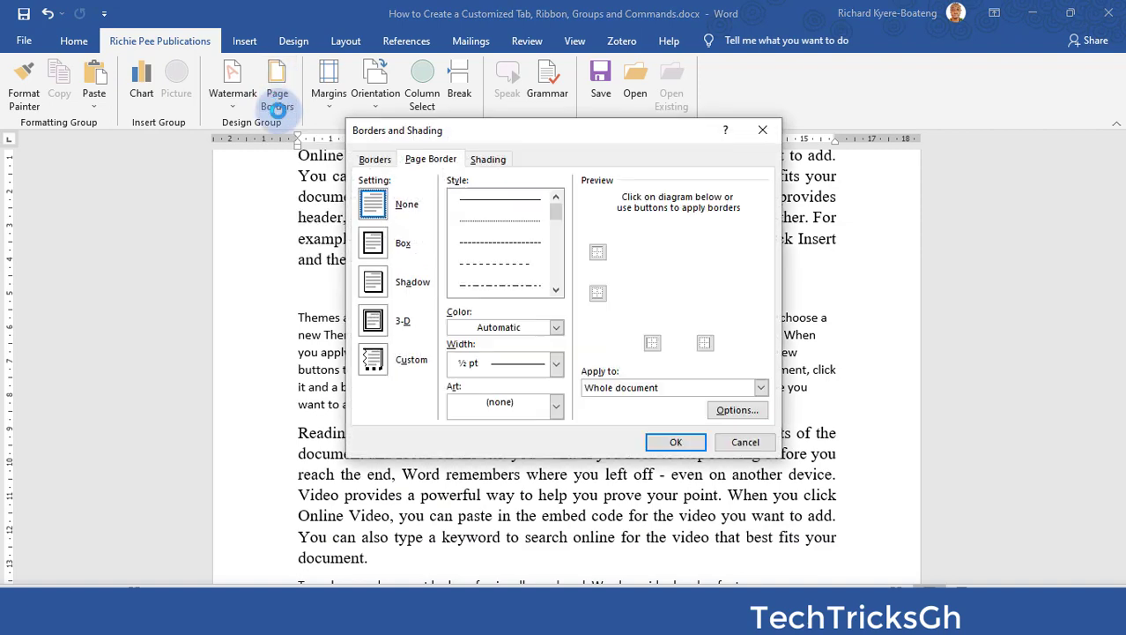
pyautogui.click(372, 242)
pyautogui.click(659, 443)
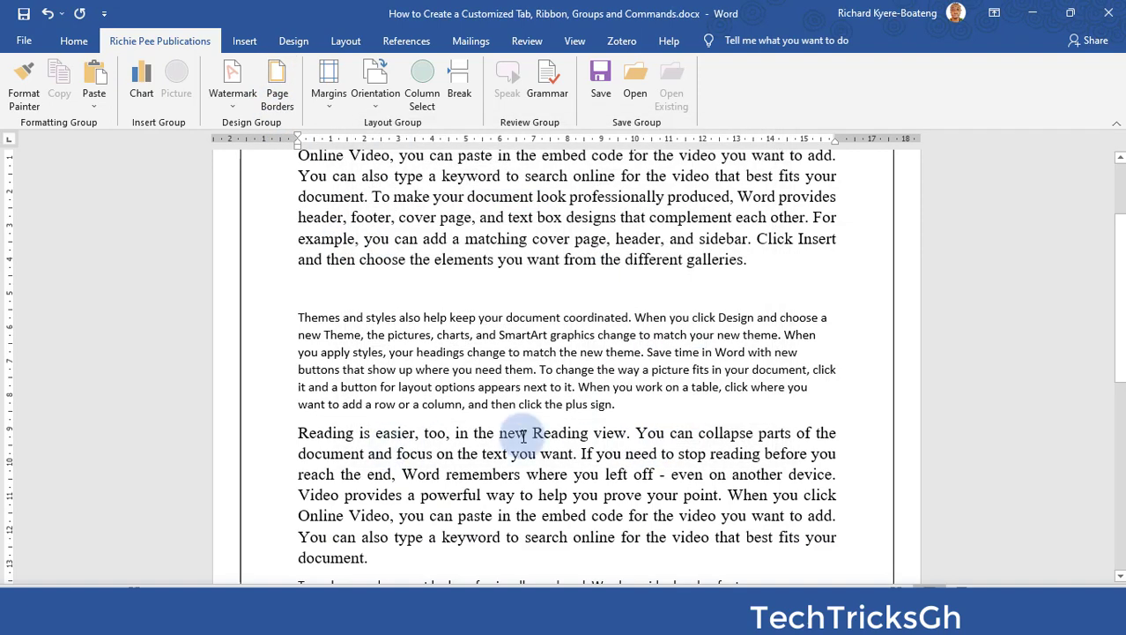
pyautogui.scroll(3, 658, 394)
pyautogui.scroll(-1, 651, 344)
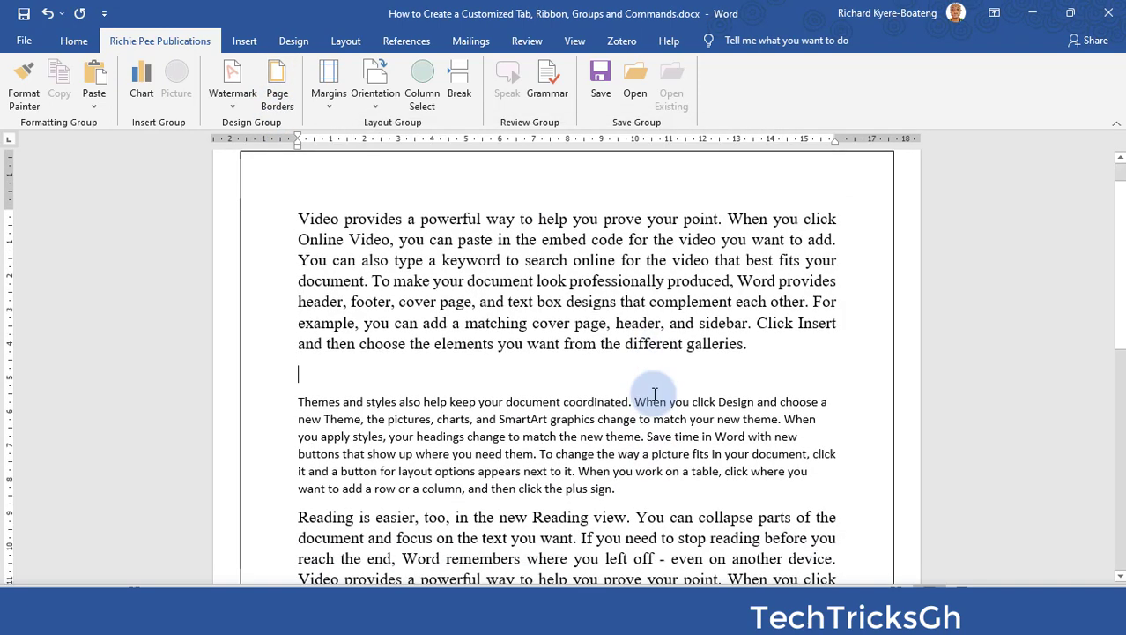
# Add the CONFIDENTIAL 1 watermark to the document.
pyautogui.click(233, 84)
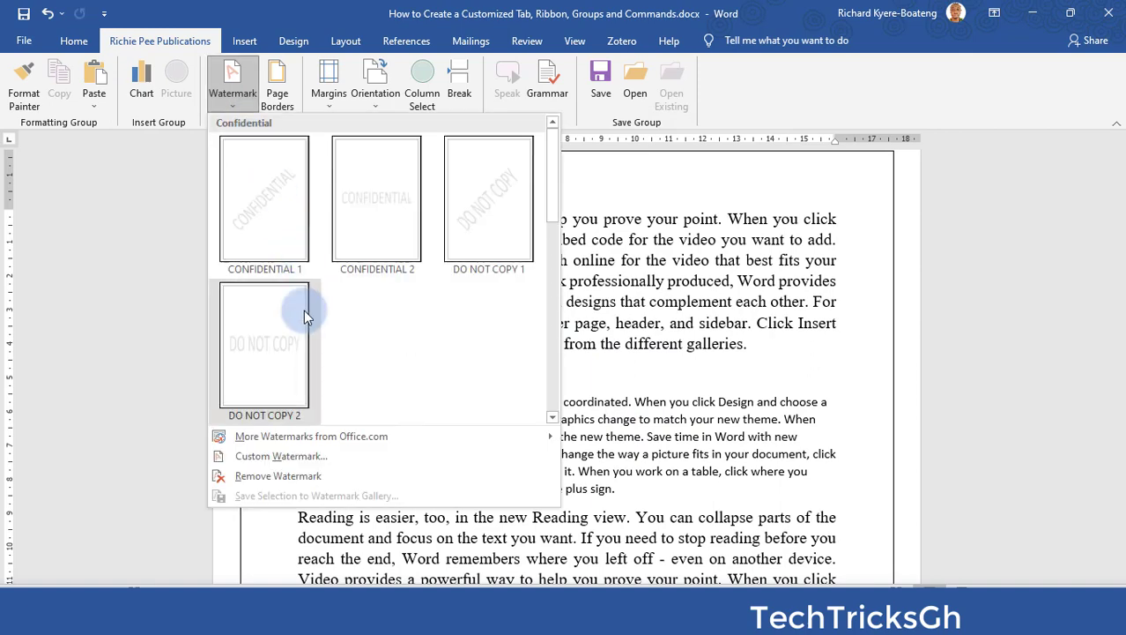
pyautogui.click(275, 244)
pyautogui.scroll(-5, 648, 402)
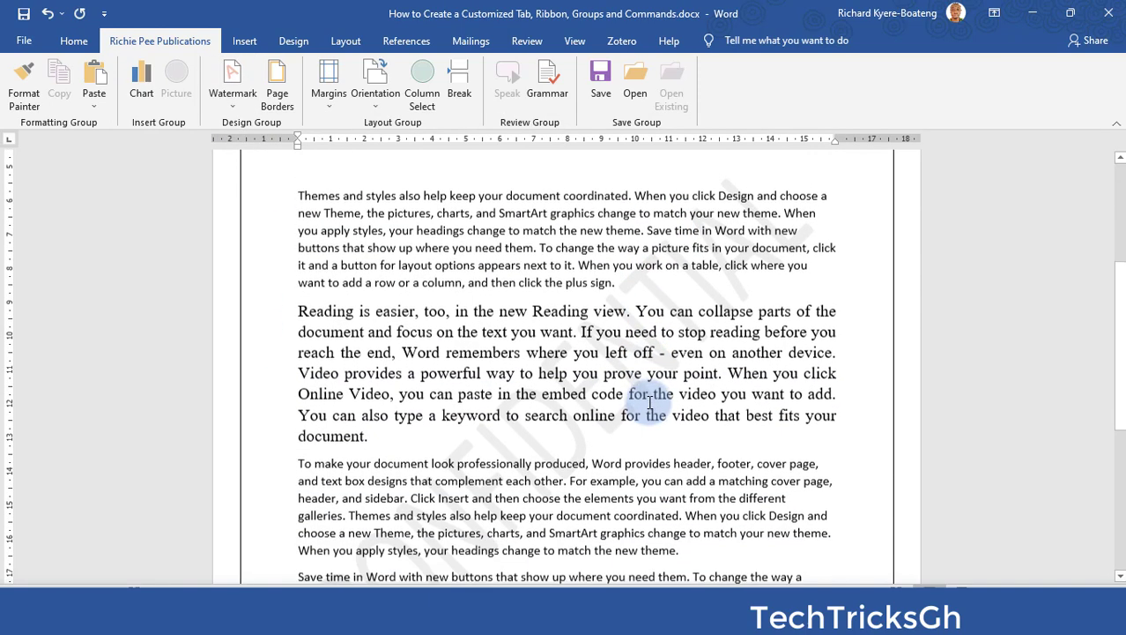
pyautogui.scroll(1, 713, 203)
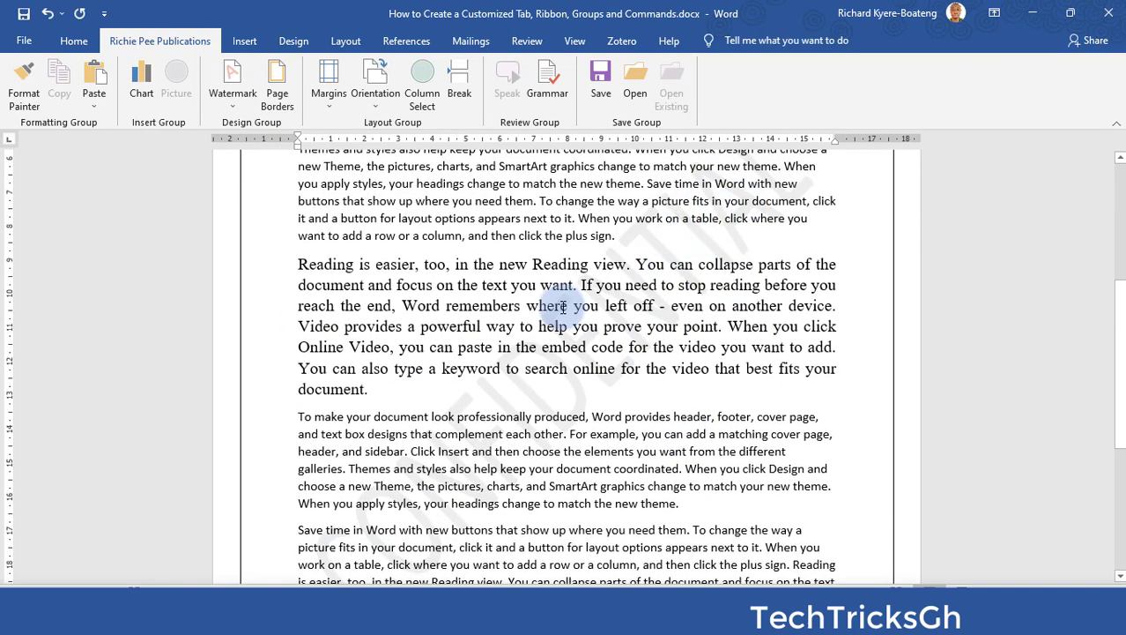
pyautogui.scroll(1, 492, 366)
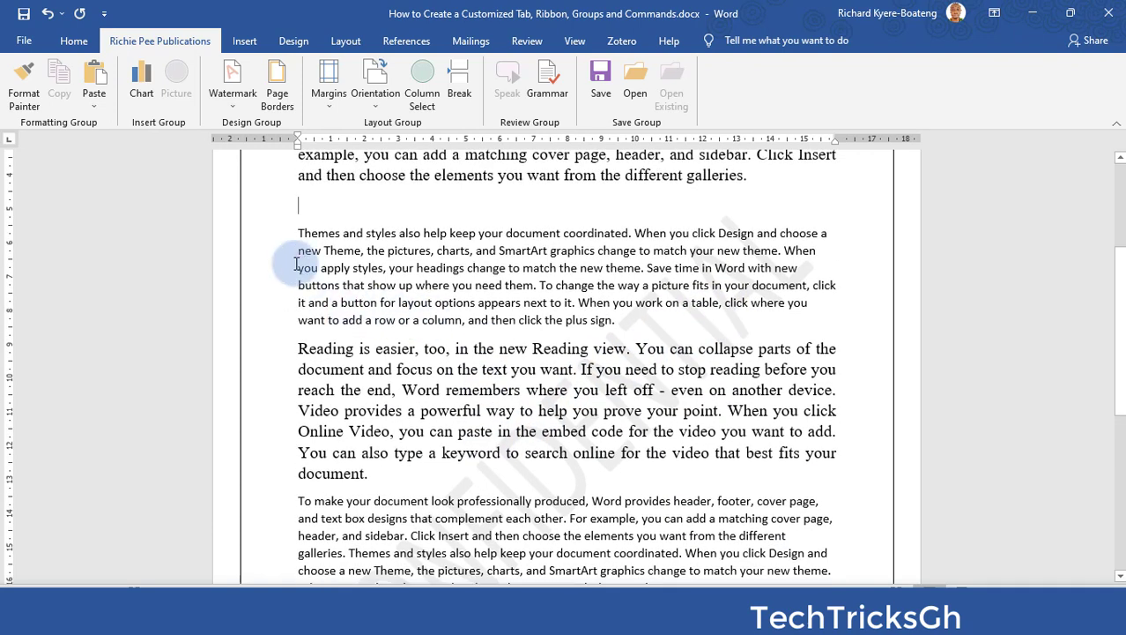
pyautogui.click(327, 111)
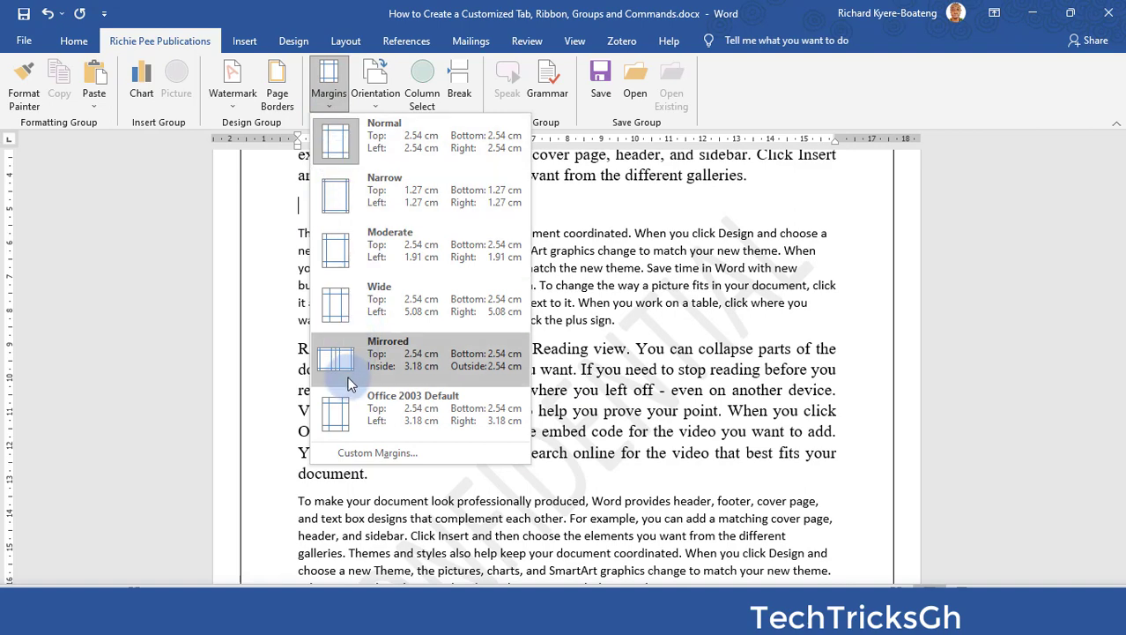
# Try Wide, then Narrow margins, and finally restore Normal margins.
pyautogui.click(341, 301)
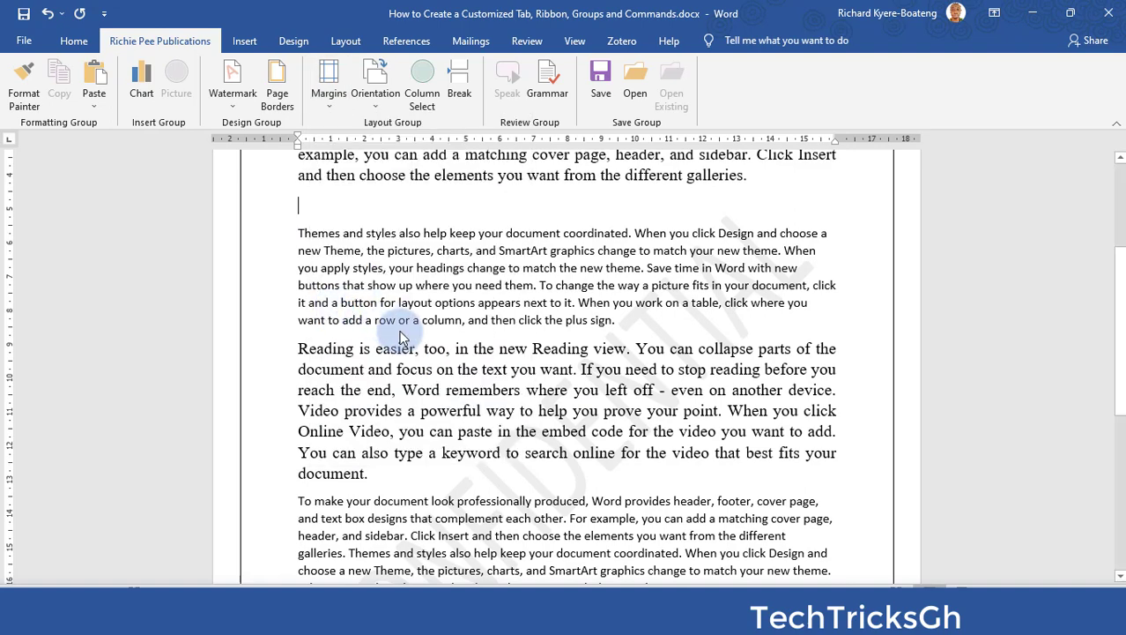
pyautogui.scroll(4, 727, 352)
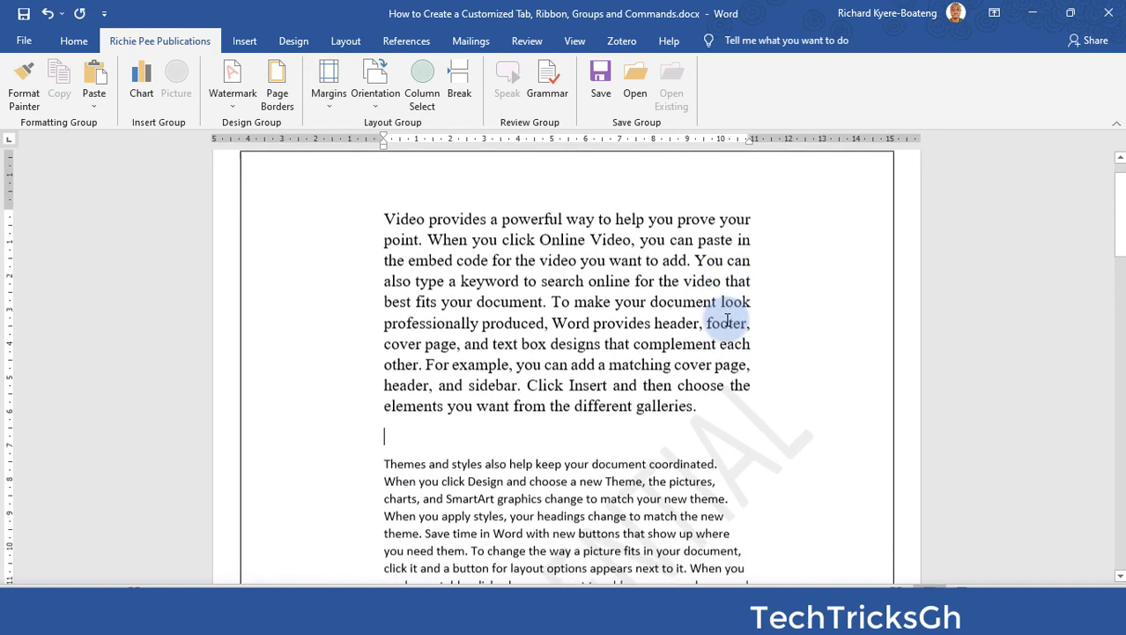
pyautogui.scroll(-1, 729, 352)
pyautogui.click(330, 108)
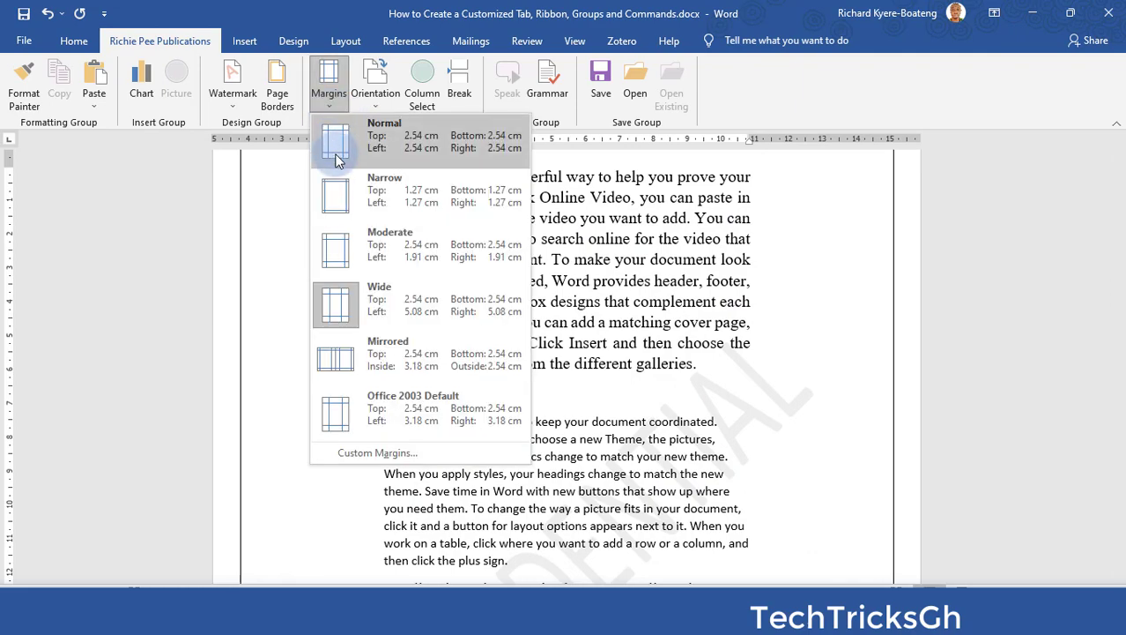
pyautogui.click(328, 192)
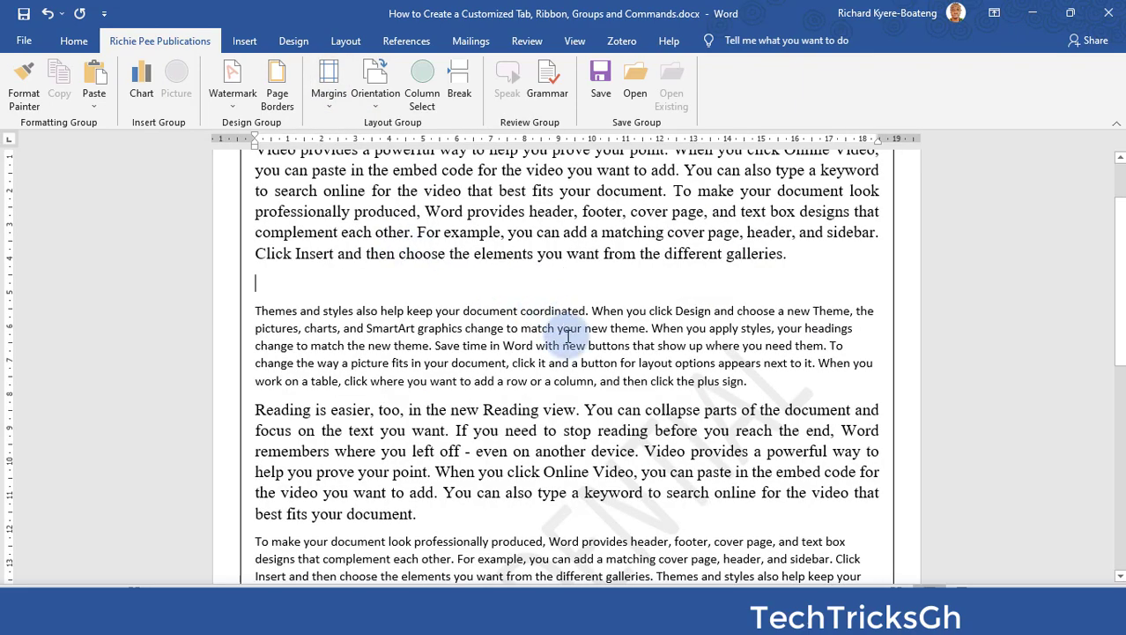
pyautogui.click(329, 88)
pyautogui.click(335, 143)
pyautogui.scroll(2, 669, 352)
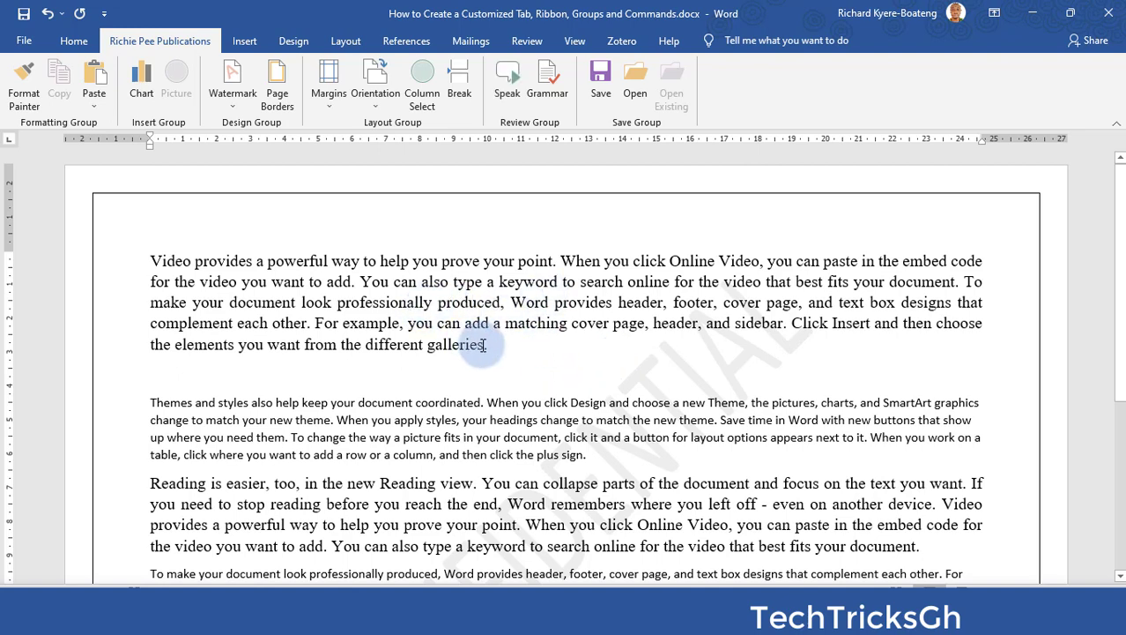
# Run a spelling and grammar check on the first paragraph only, skipping the rest.
pyautogui.moveTo(497, 345); pyautogui.dragTo(159, 259)
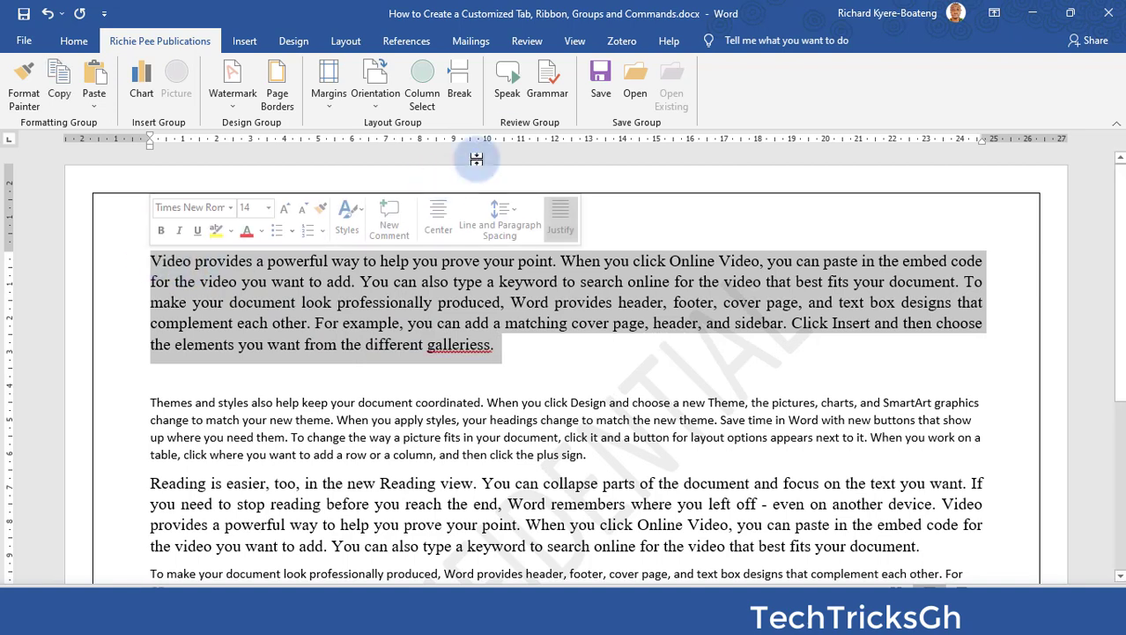
pyautogui.click(548, 88)
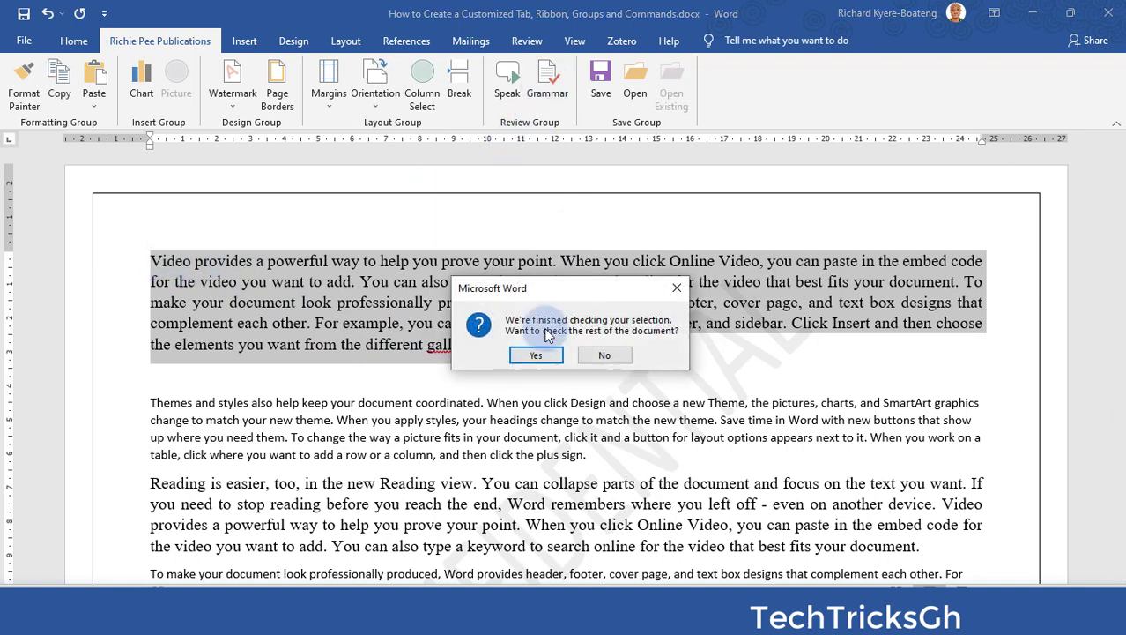
pyautogui.click(605, 354)
# Correct galleriess to galleries and have the first paragraph read aloud with Speak.
pyautogui.click(470, 364)
pyautogui.rightClick(467, 348)
pyautogui.click(397, 88)
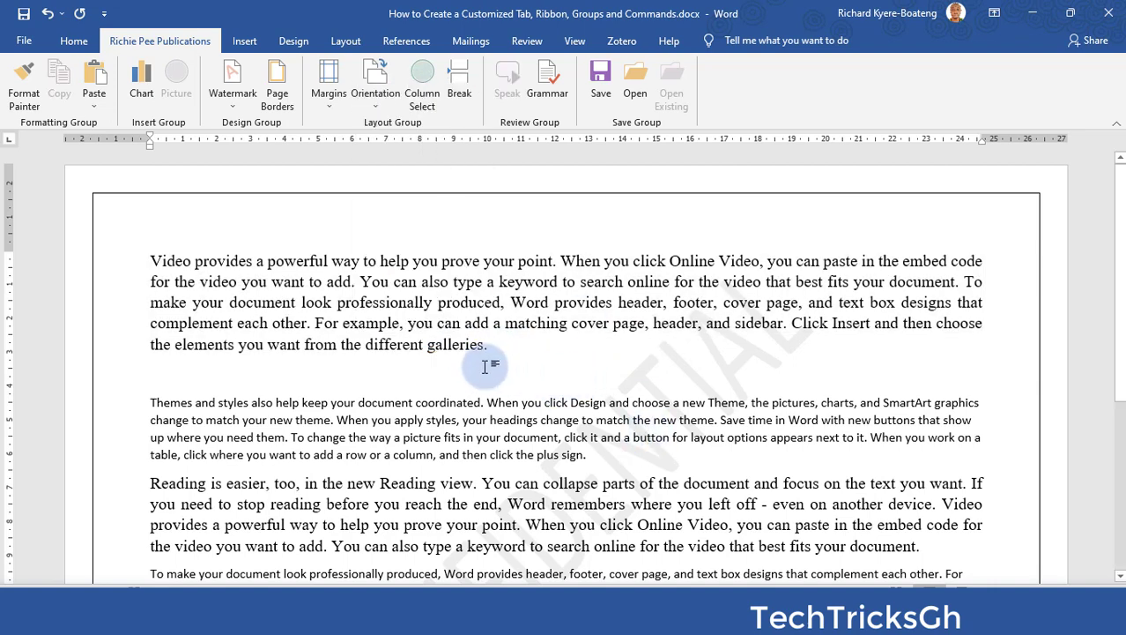
pyautogui.moveTo(151, 260); pyautogui.dragTo(489, 355)
pyautogui.click(511, 81)
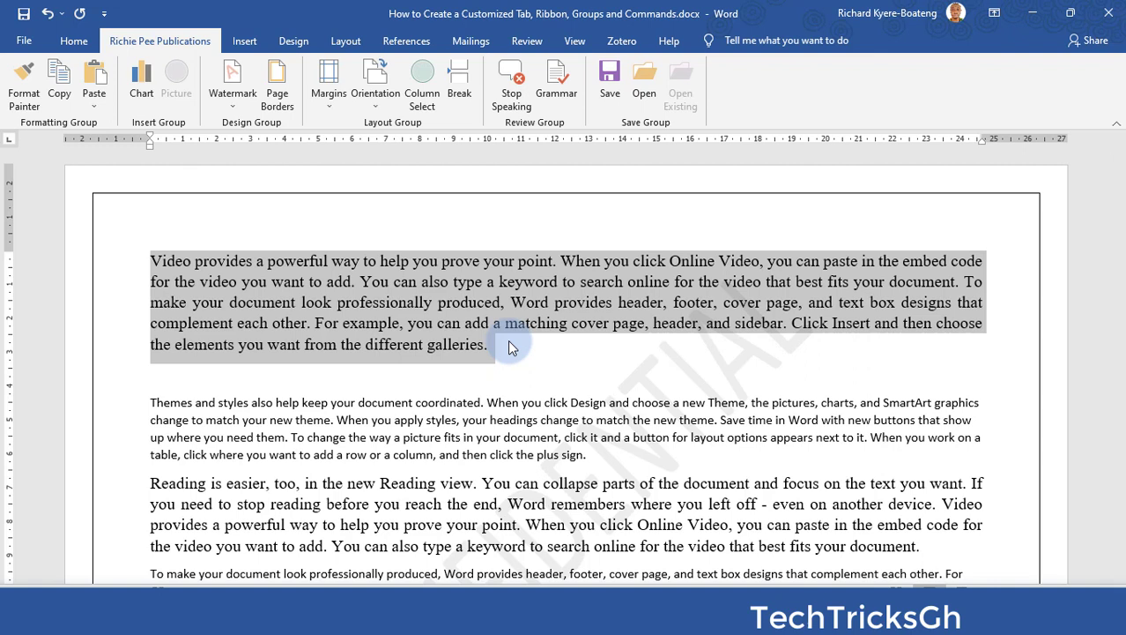
pyautogui.click(515, 350)
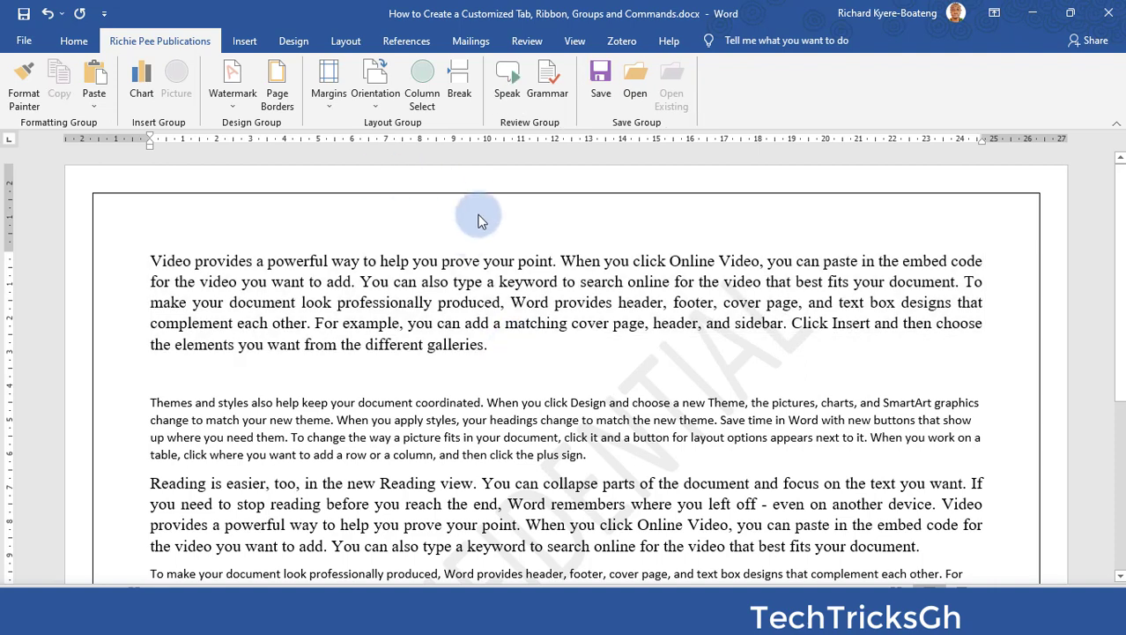
pyautogui.click(75, 46)
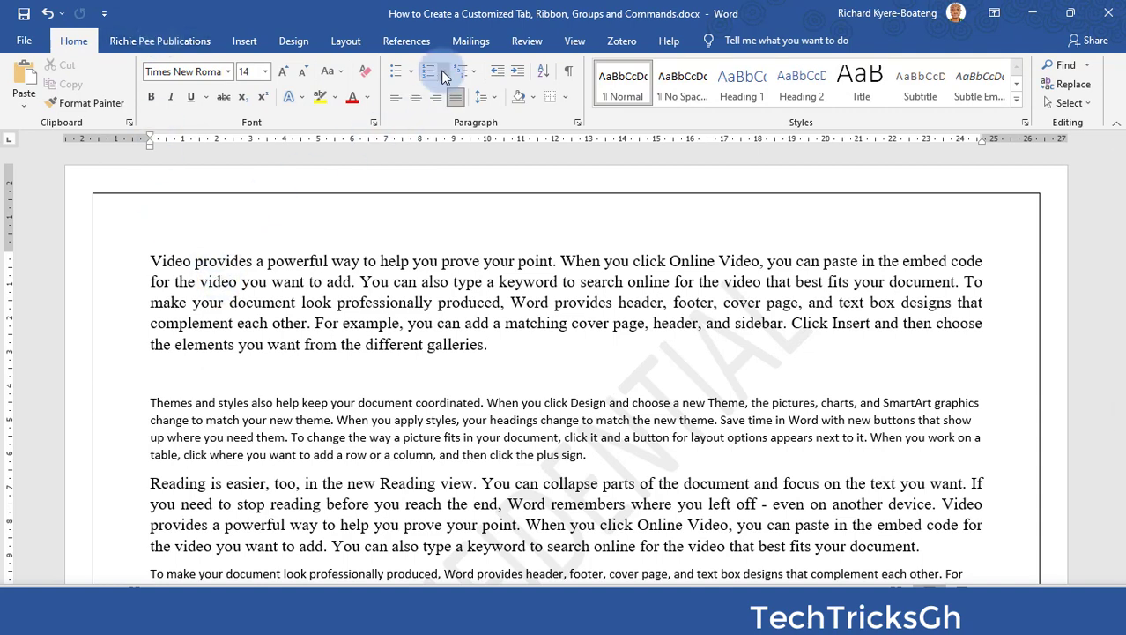
pyautogui.click(159, 41)
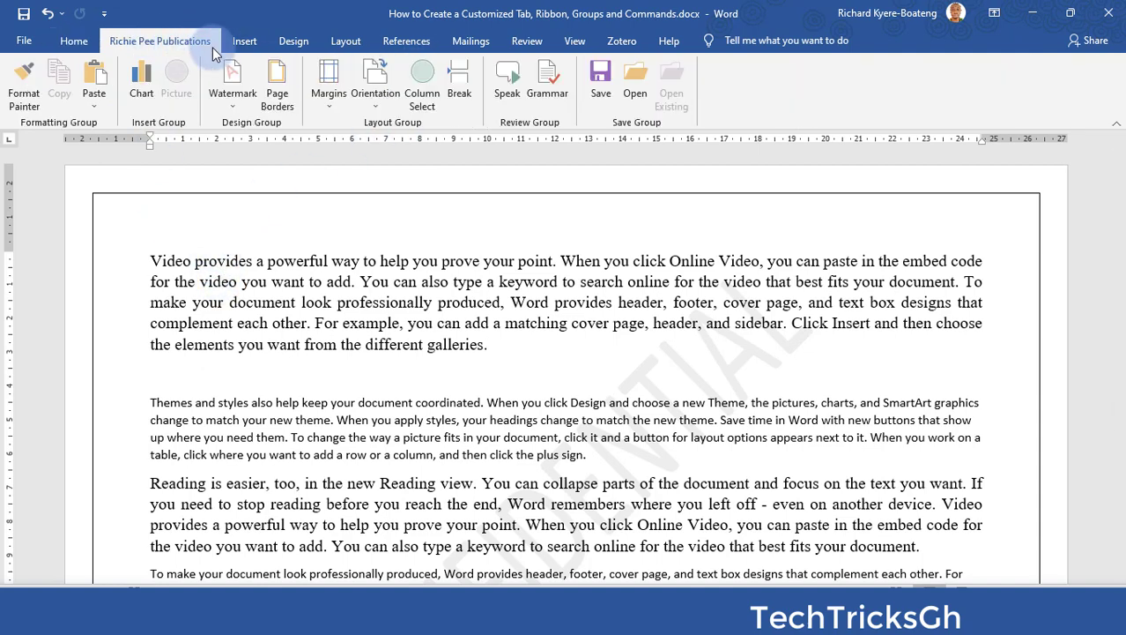
pyautogui.click(24, 40)
# Move Richie Pee Publications (Custom) above Home in Customize Ribbon and confirm with OK.
pyautogui.click(52, 572)
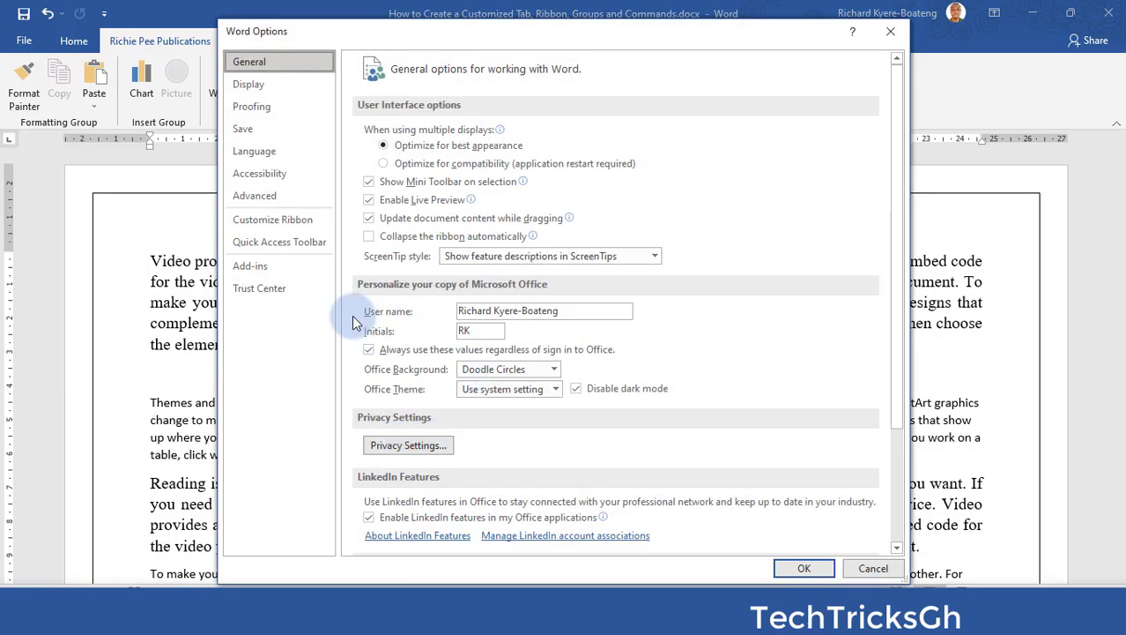
pyautogui.click(274, 220)
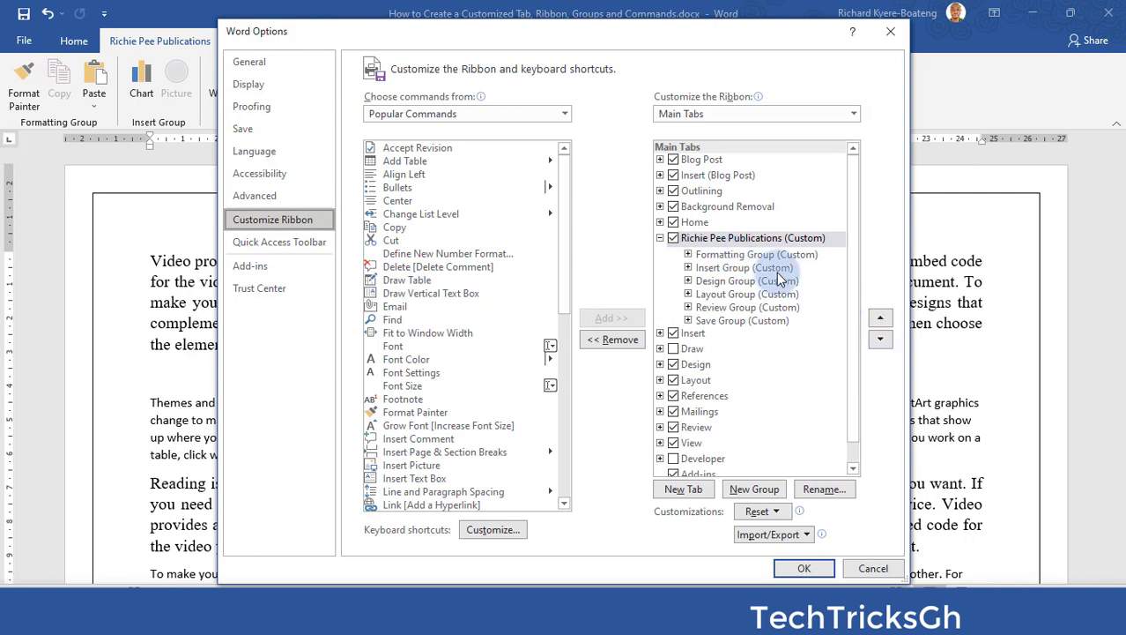
pyautogui.click(745, 240)
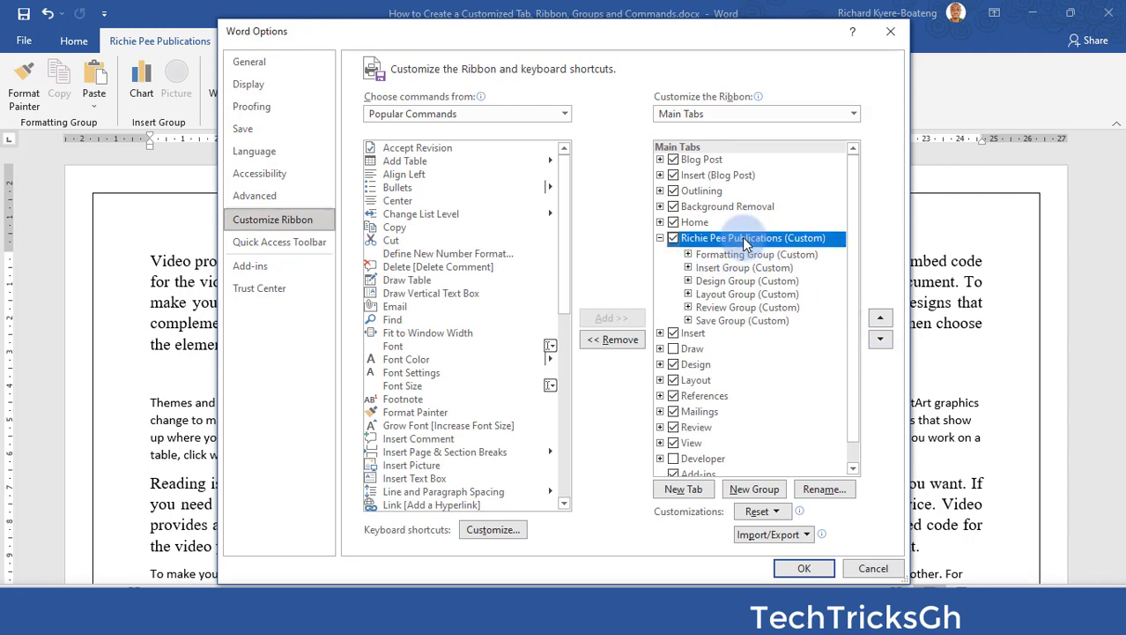
pyautogui.click(881, 319)
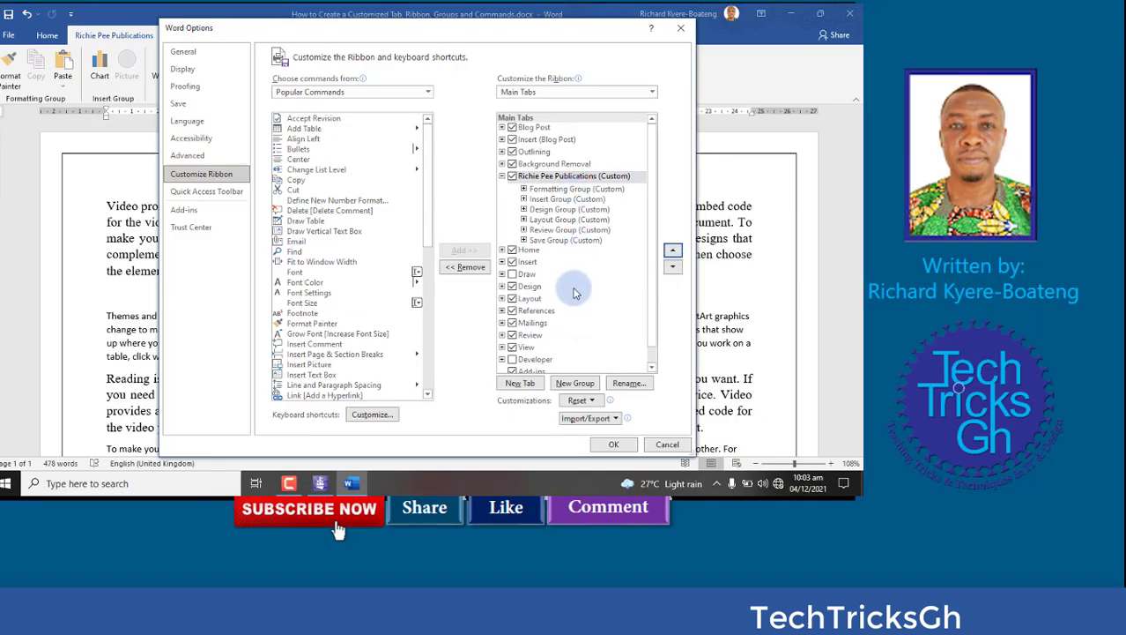
pyautogui.click(614, 446)
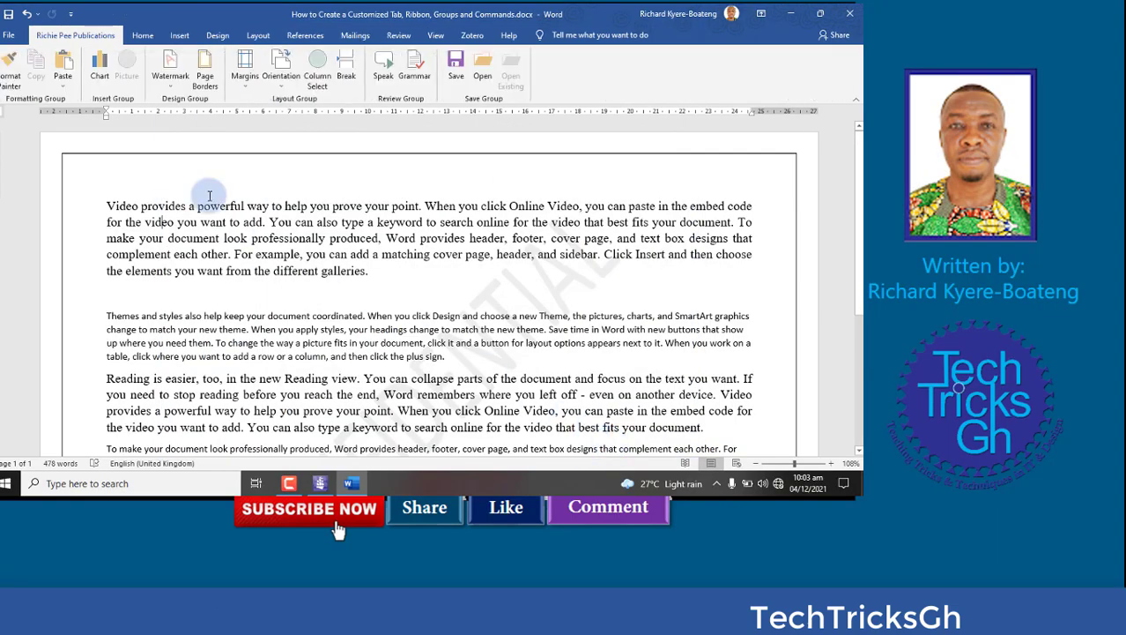